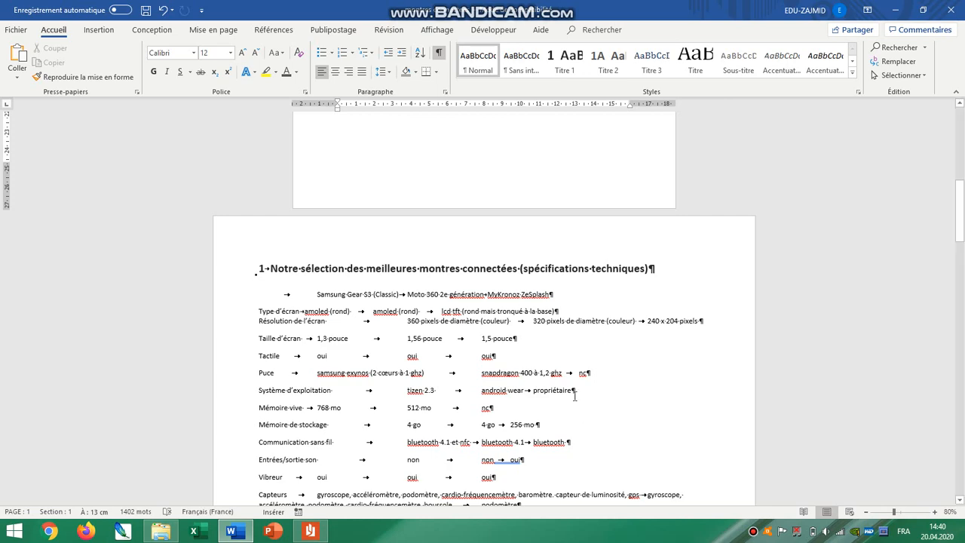
- Switch to the PDF assignment and check the instruction about the « page X sur Y » indication, returning to the Word document
click(309, 531)
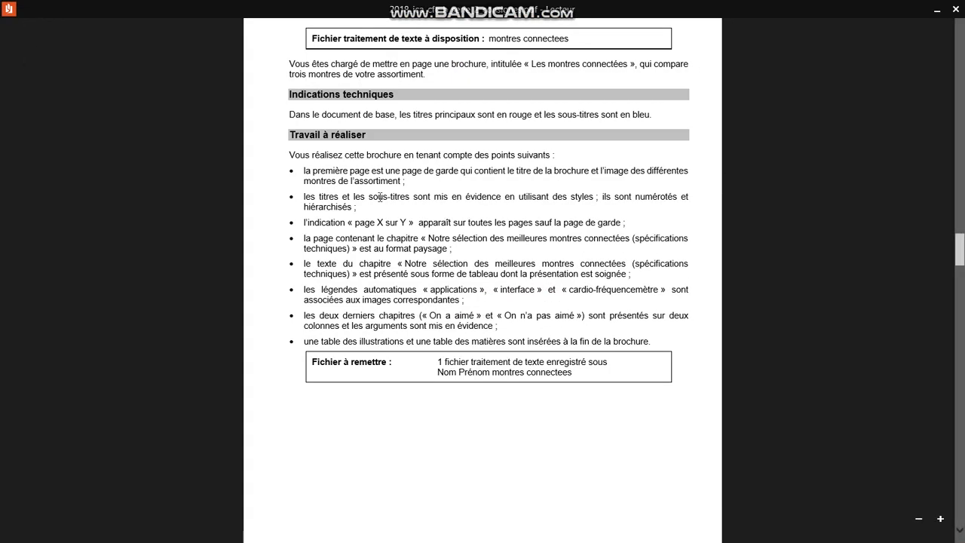
click(377, 200)
drag(303, 224, 640, 225)
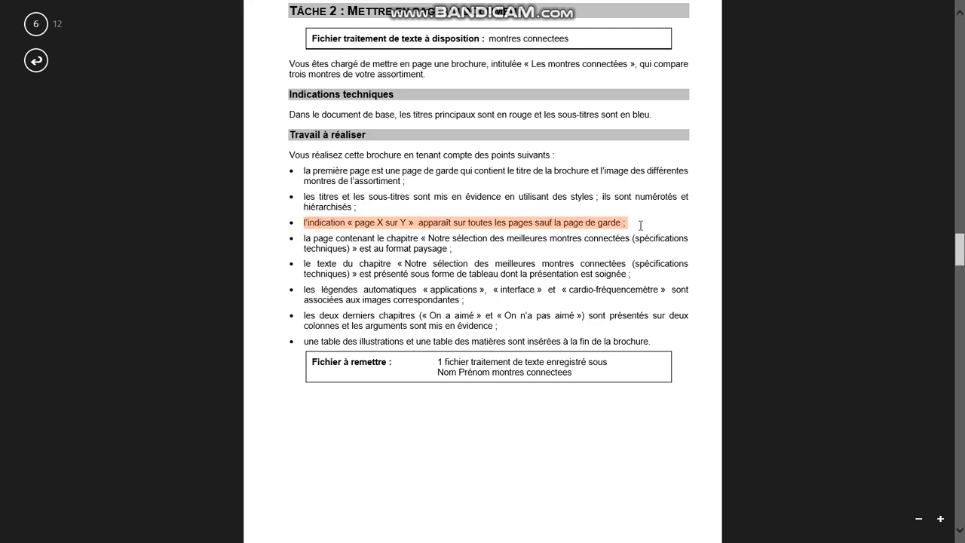
key(alt+Tab)
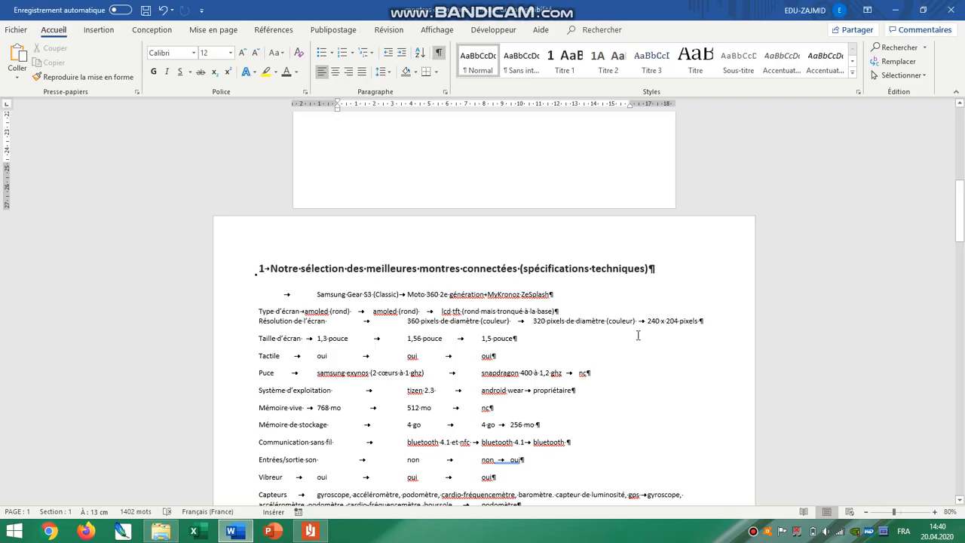
- Examine the headers and footers of the landscape pages and the pages that follow for the page numbering
scroll(638, 335, up, 3)
scroll(638, 335, down, 3)
scroll(450, 330, down, 10)
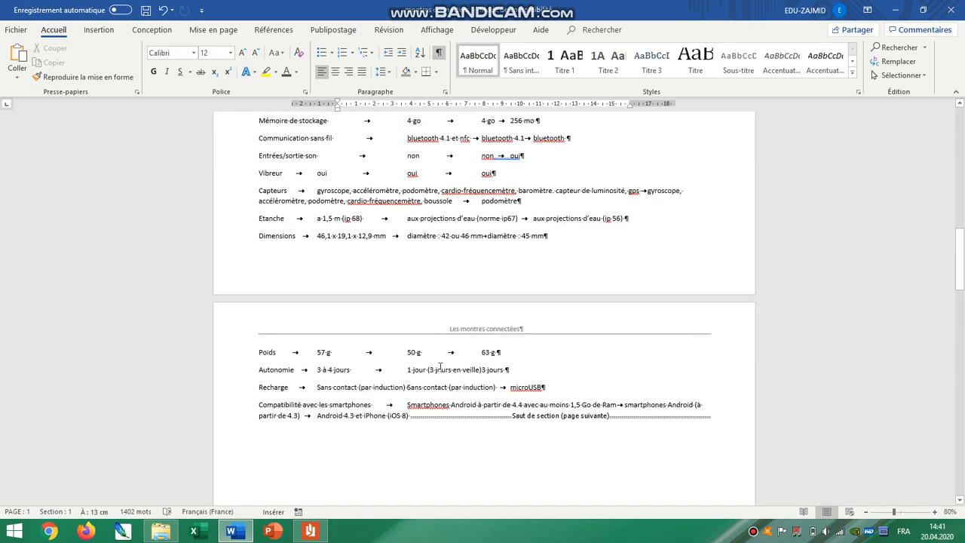
scroll(509, 207, down, 4)
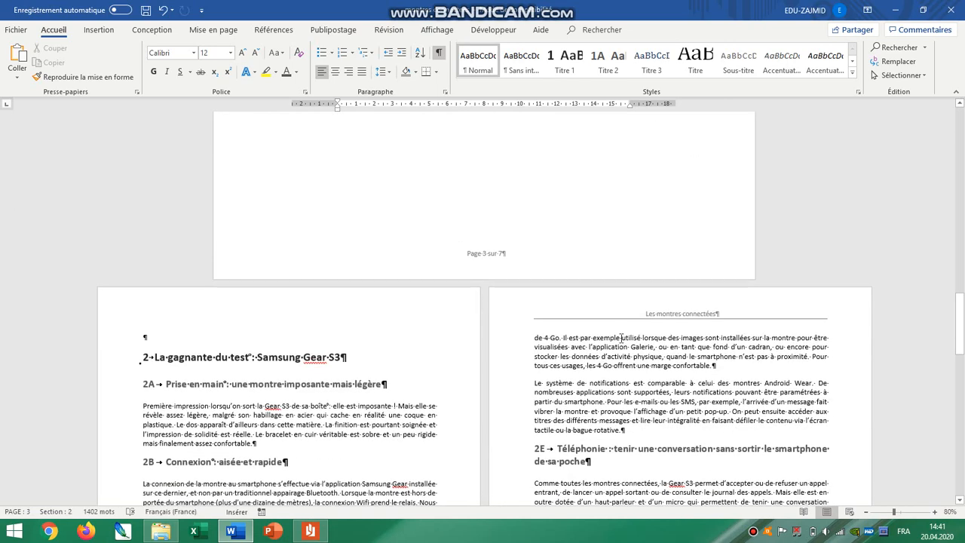
scroll(621, 338, up, 10)
scroll(621, 332, down, 4)
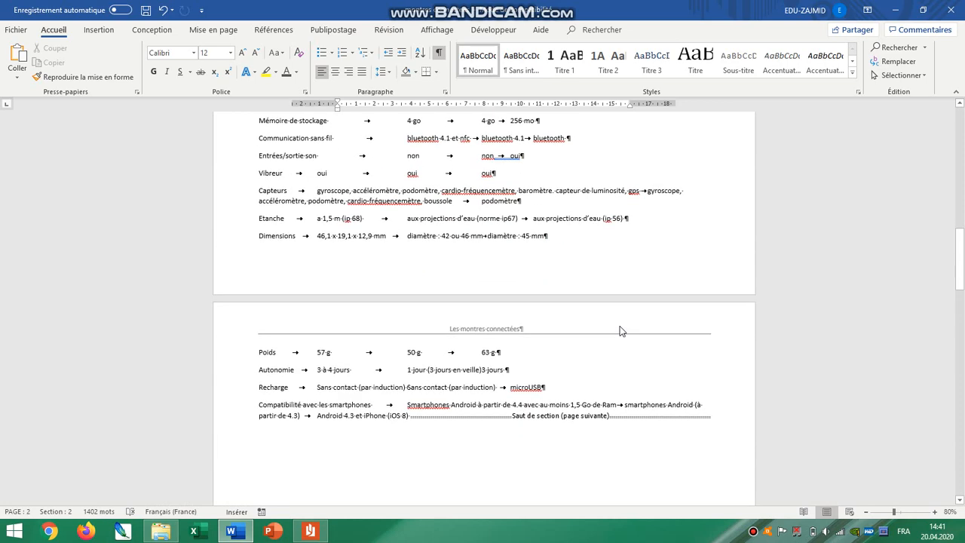
scroll(621, 331, up, 6)
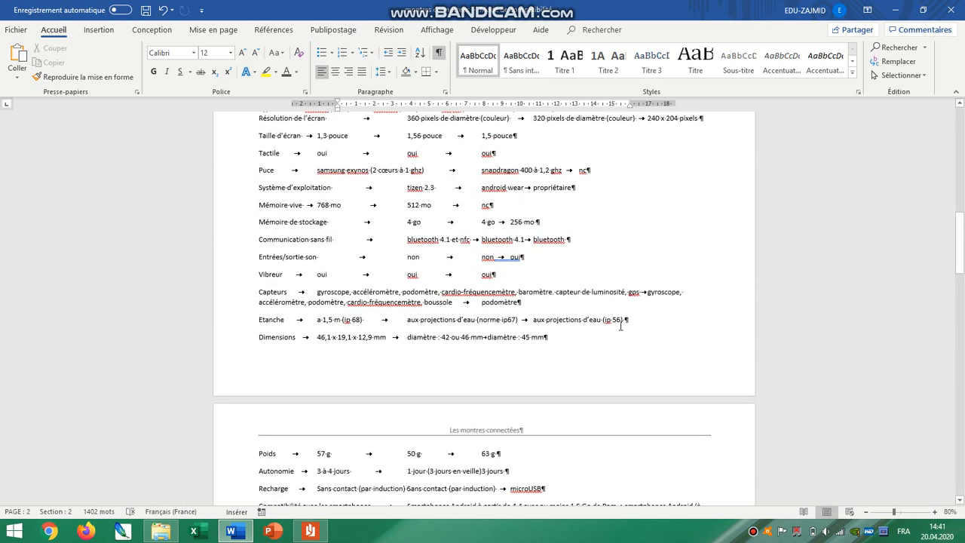
scroll(472, 405, down, 3)
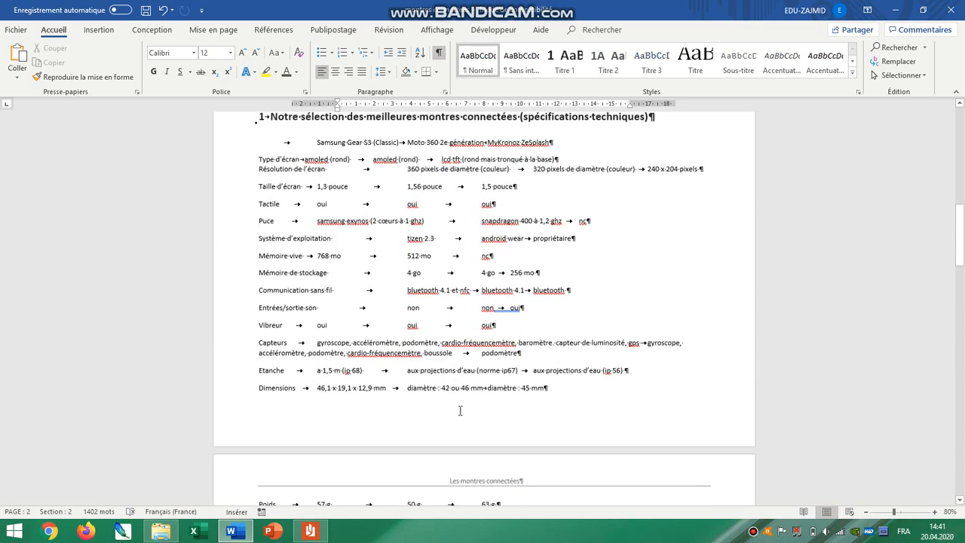
scroll(453, 401, up, 3)
scroll(468, 385, down, 3)
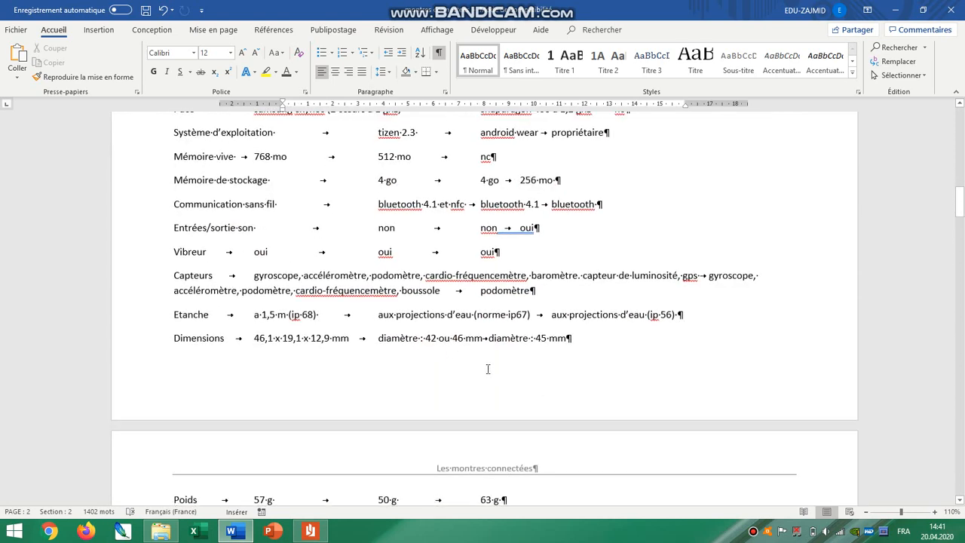
- Open the first-page footer of section 2 for editing and enter the text "Page"
click(485, 368)
double_click(485, 368)
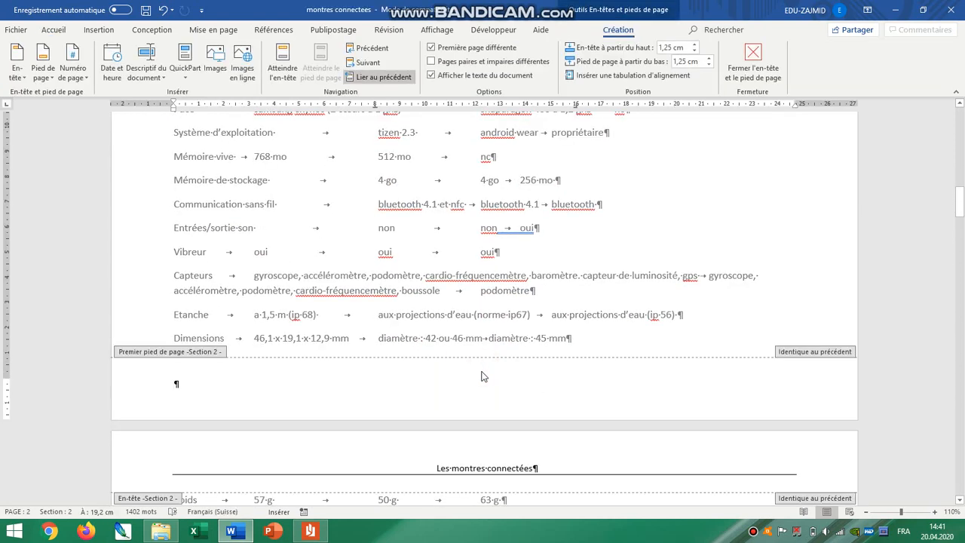
double_click(385, 292)
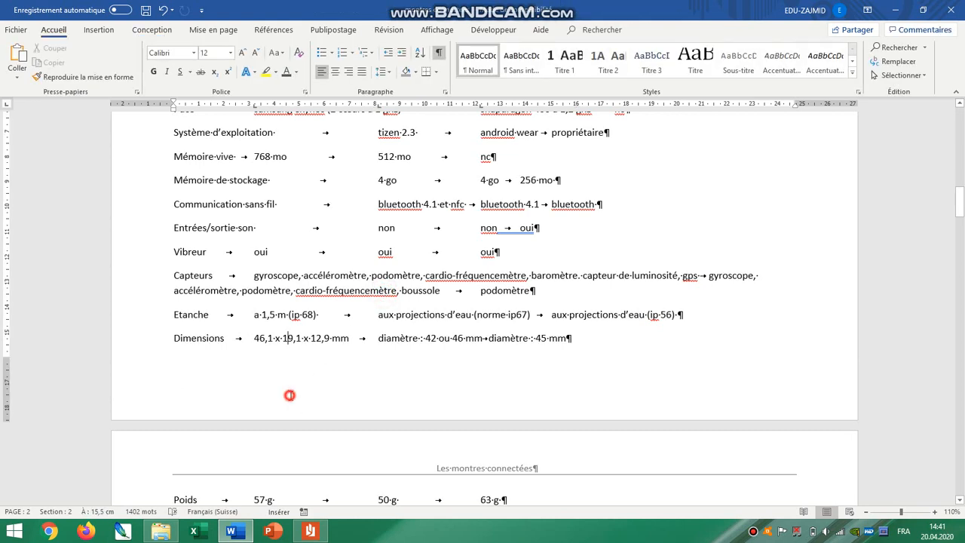
double_click(289, 395)
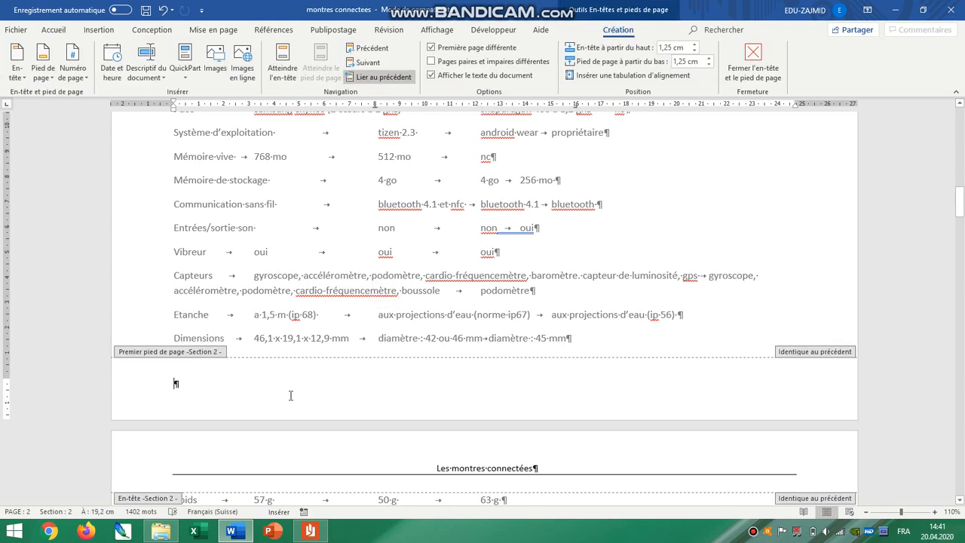
text(Page)
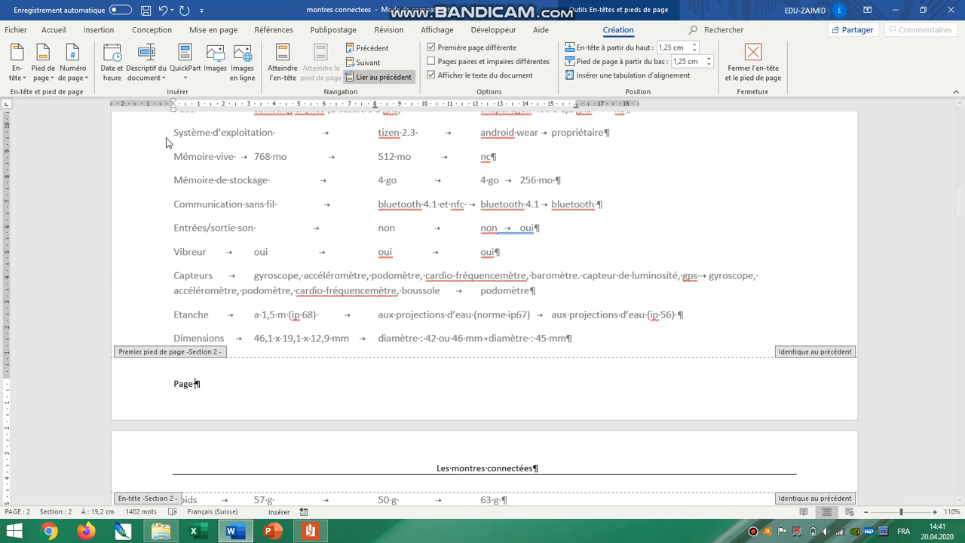
- Insert a Page field in the 1, 2, 3 format after "Page" in the footer and add the word "sur"
click(185, 62)
click(211, 122)
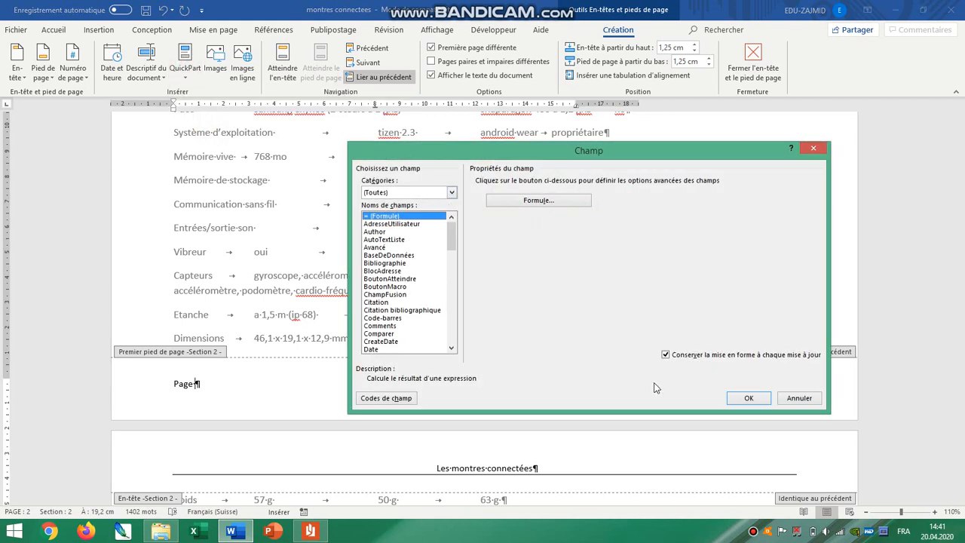
key(p)
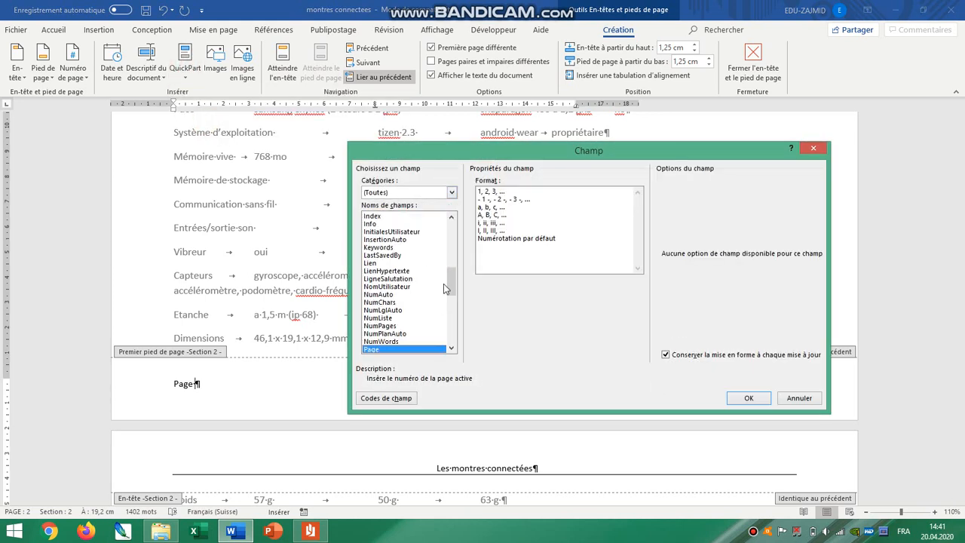
click(506, 201)
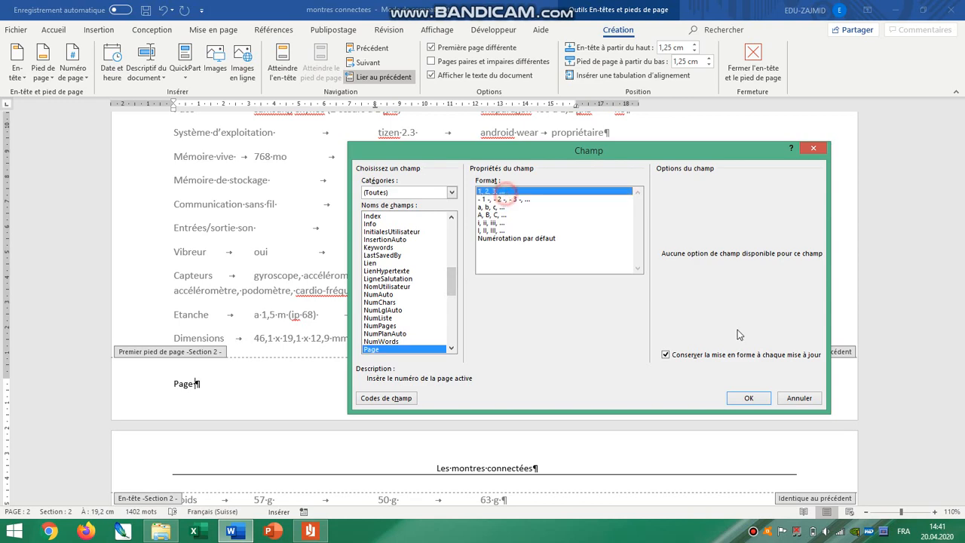
click(749, 397)
text(suz)
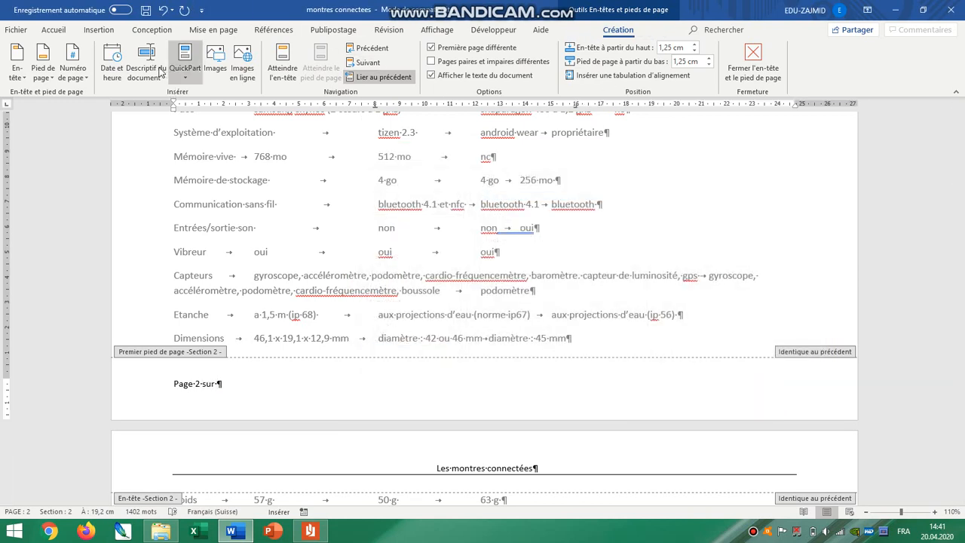
- Insert the NumPages field after "sur" in the section 2 first-page footer
click(182, 70)
click(189, 123)
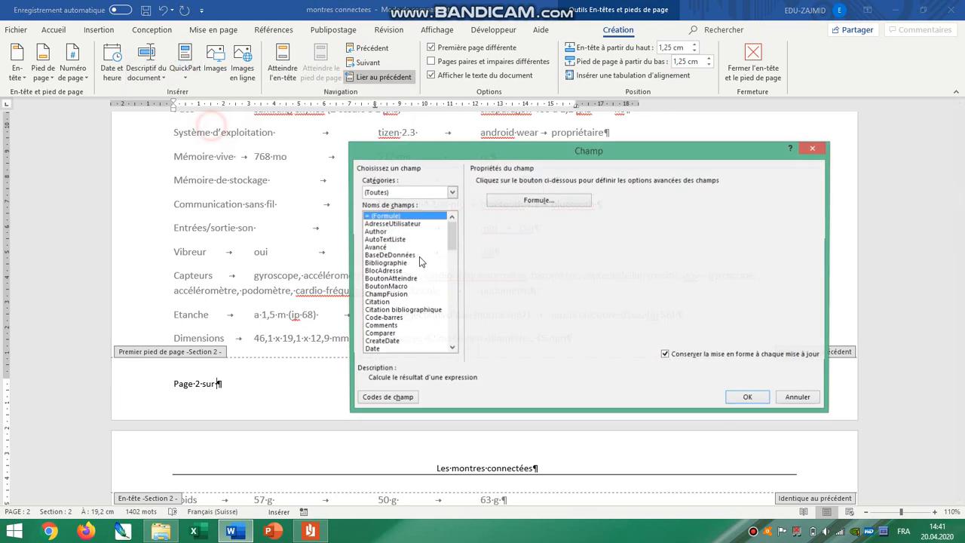
click(411, 294)
text(num)
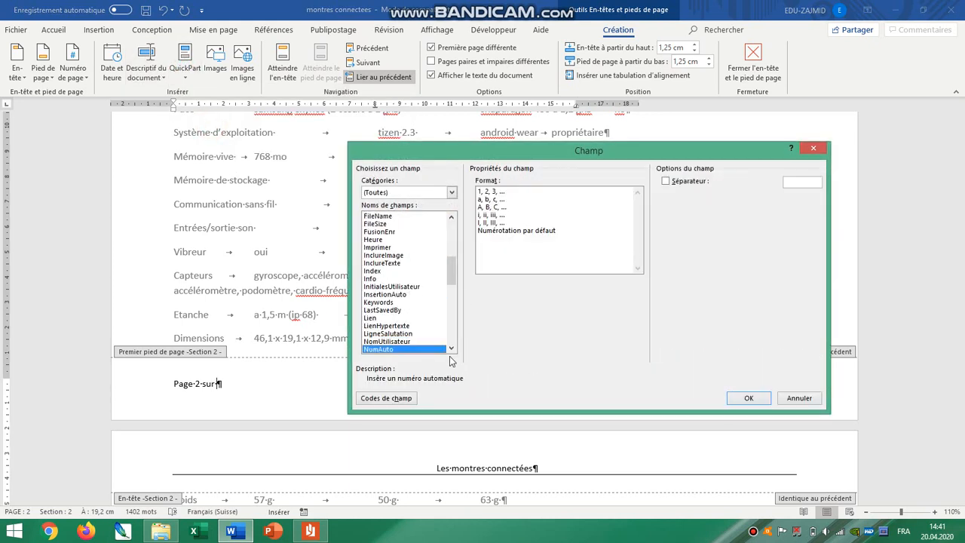
click(451, 348)
click(452, 349)
click(452, 348)
click(452, 348)
click(452, 348)
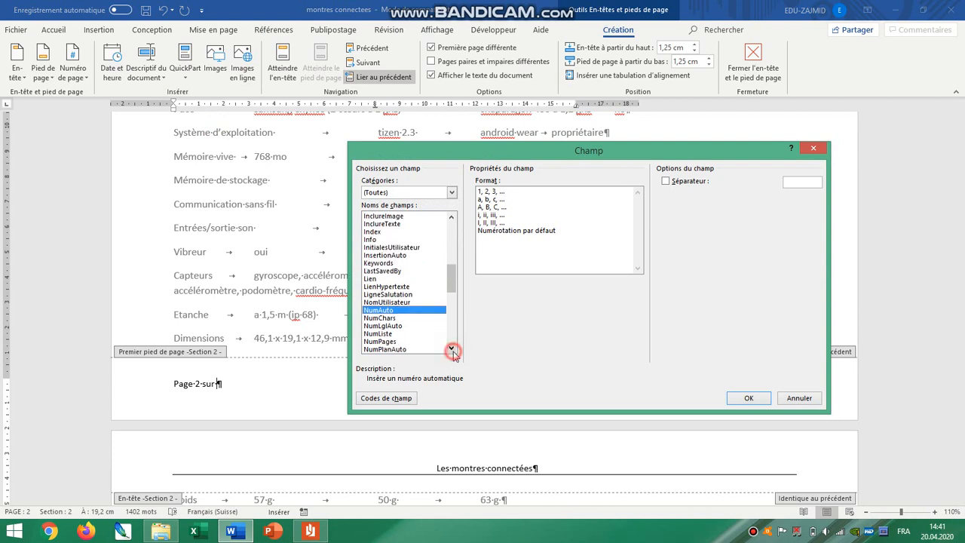
click(398, 342)
click(746, 397)
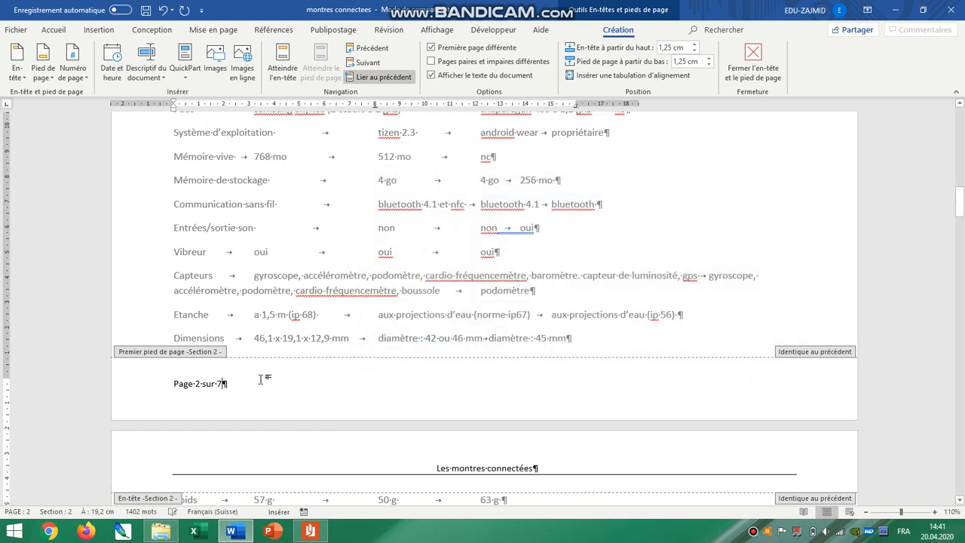
- Centre the page numbering line in the first-page footer
drag(241, 385, 174, 384)
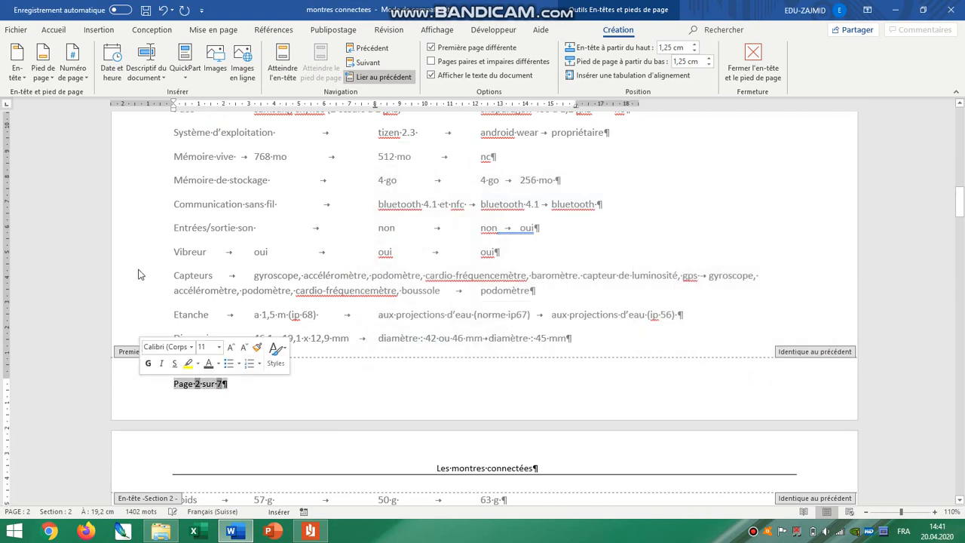
click(53, 29)
click(334, 72)
- Enter "Les montres connectées" in the first-page header of section 2 and centre it
scroll(527, 287, up, 8)
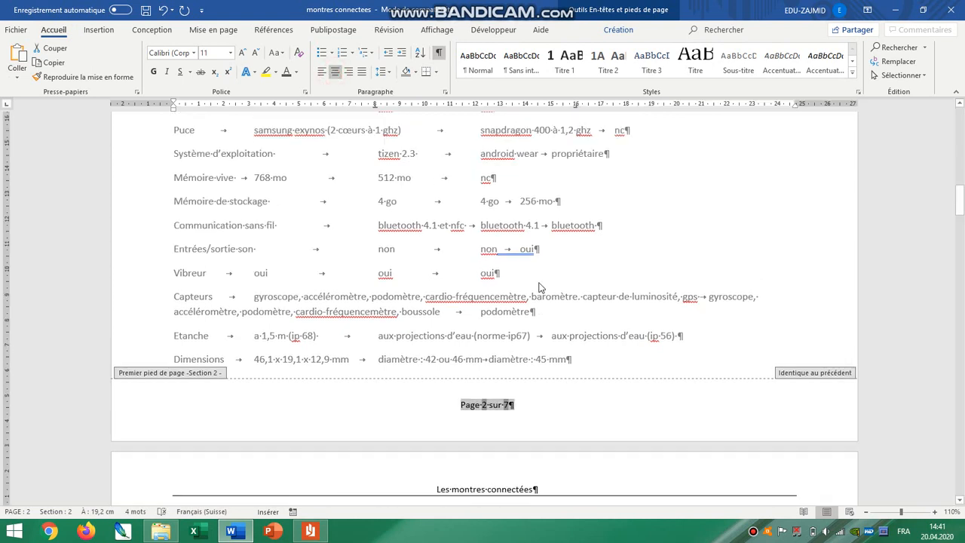
click(173, 289)
text(Le)
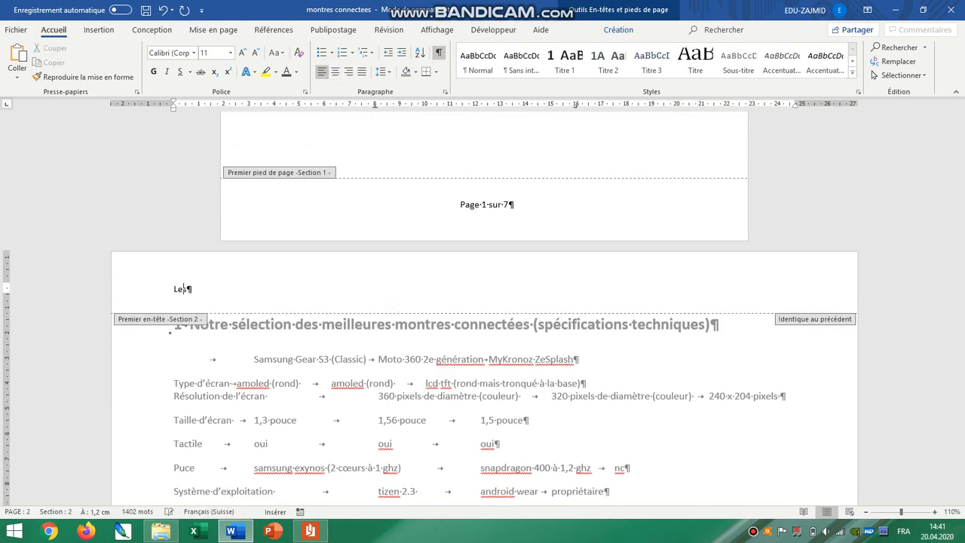
text(s montres connectées)
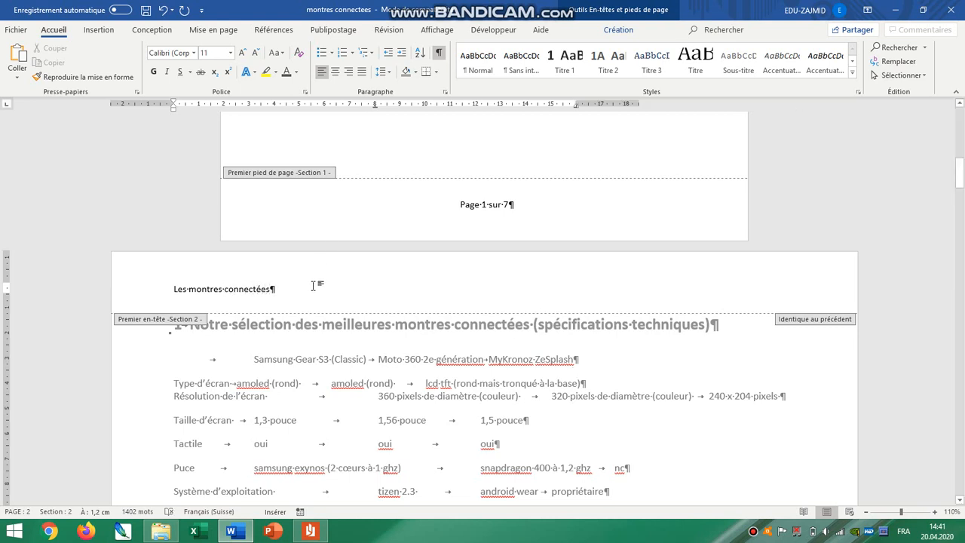
drag(313, 286, 174, 289)
click(335, 71)
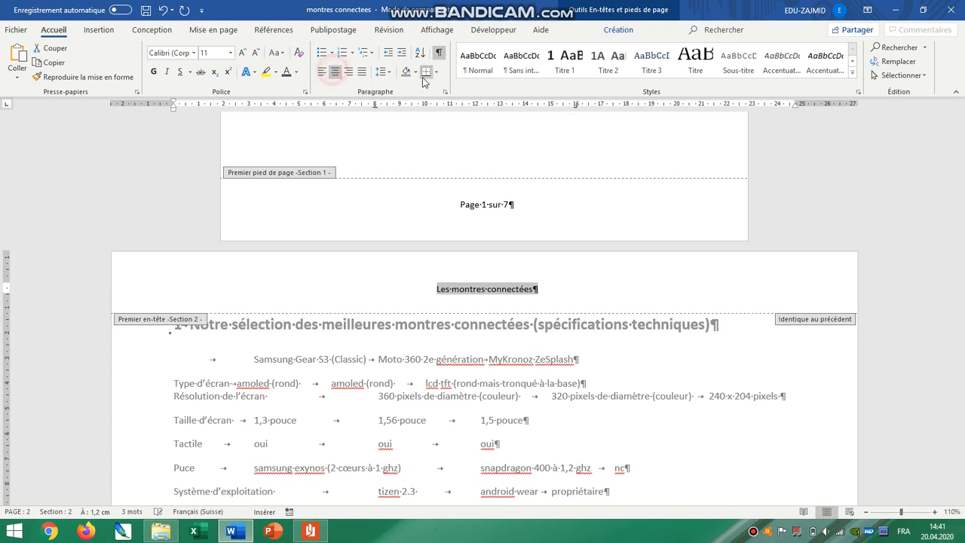
- Add a bottom border to the header paragraph and choose the single solid line as the border style
click(426, 71)
click(436, 71)
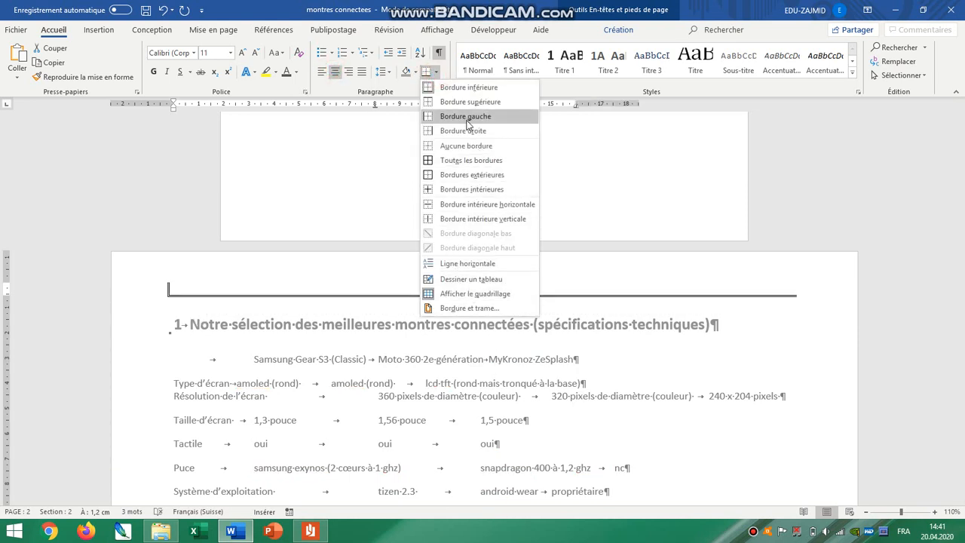
click(469, 307)
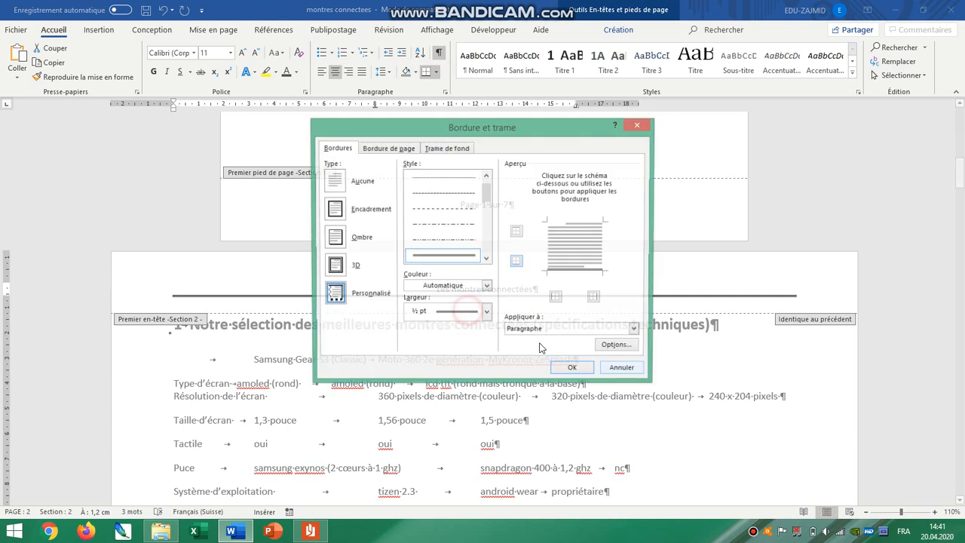
click(446, 197)
click(486, 313)
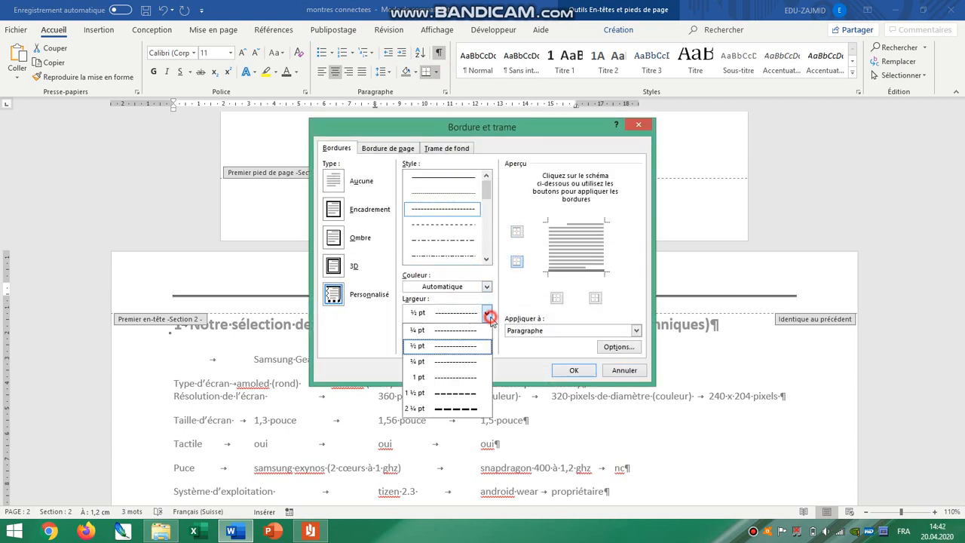
click(487, 314)
click(486, 259)
click(486, 259)
click(487, 258)
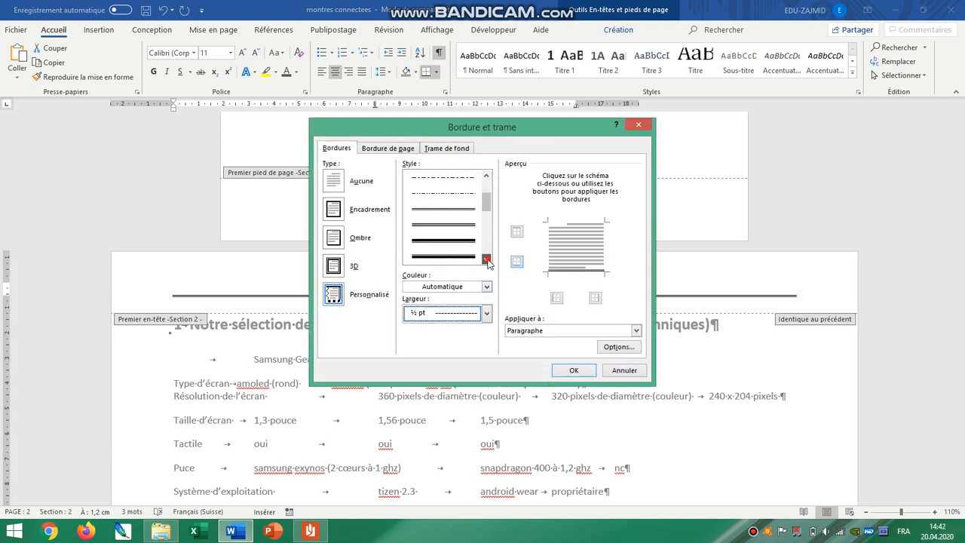
click(486, 200)
drag(488, 207, 487, 185)
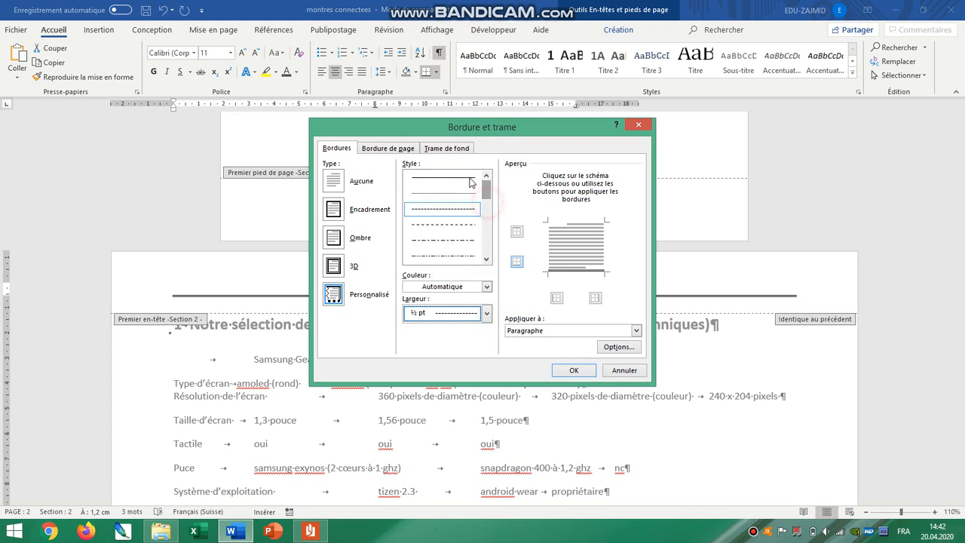
click(464, 178)
click(573, 370)
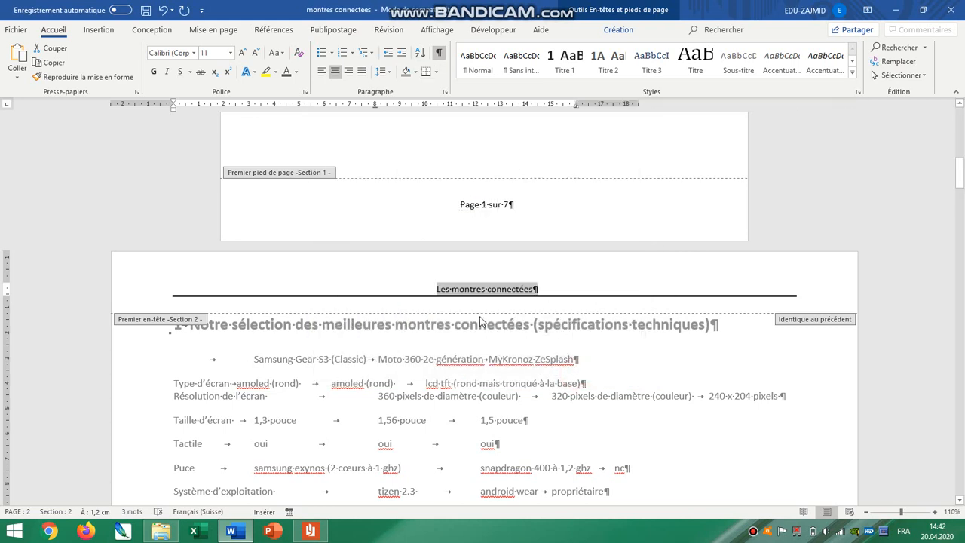
- Reapply the bottom border to the header paragraph with the chosen line style and check the cover page
click(435, 71)
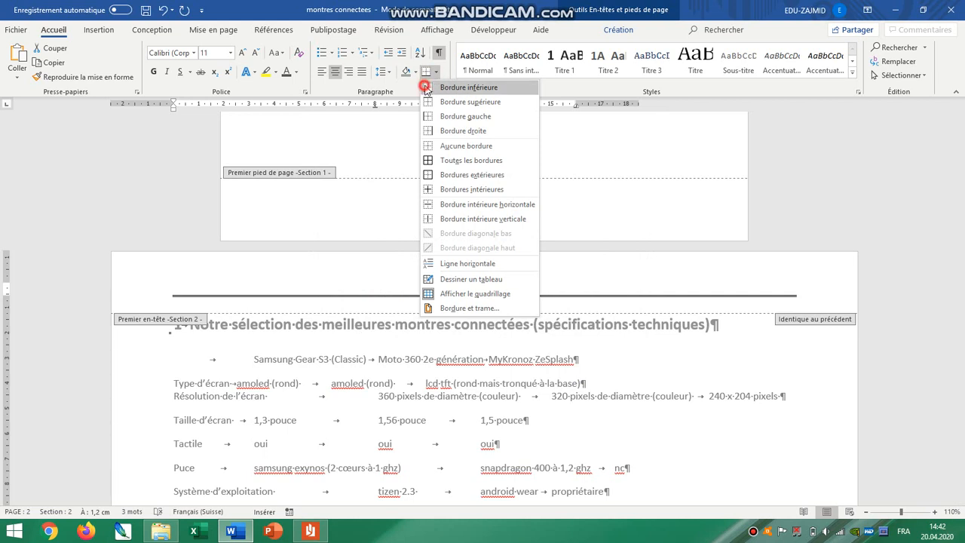
click(427, 87)
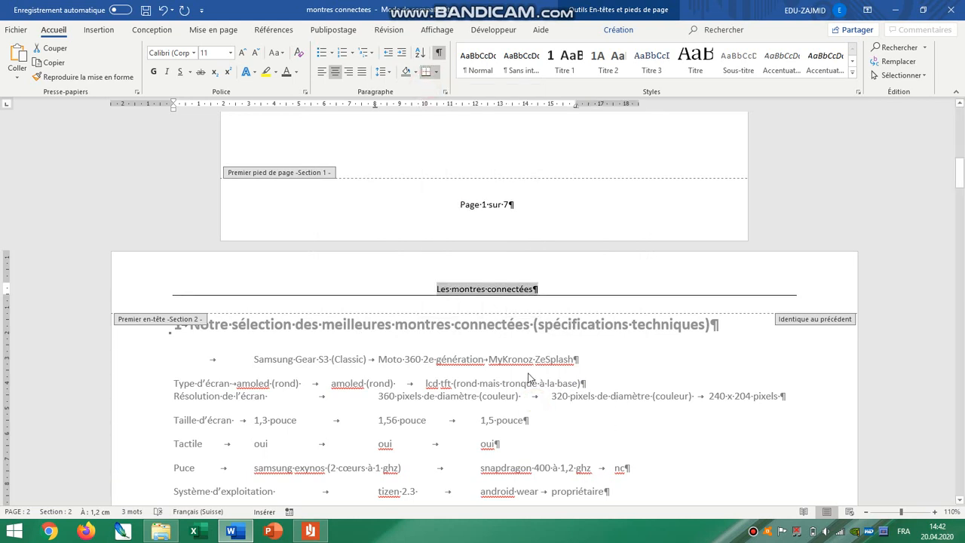
scroll(531, 381, up, 10)
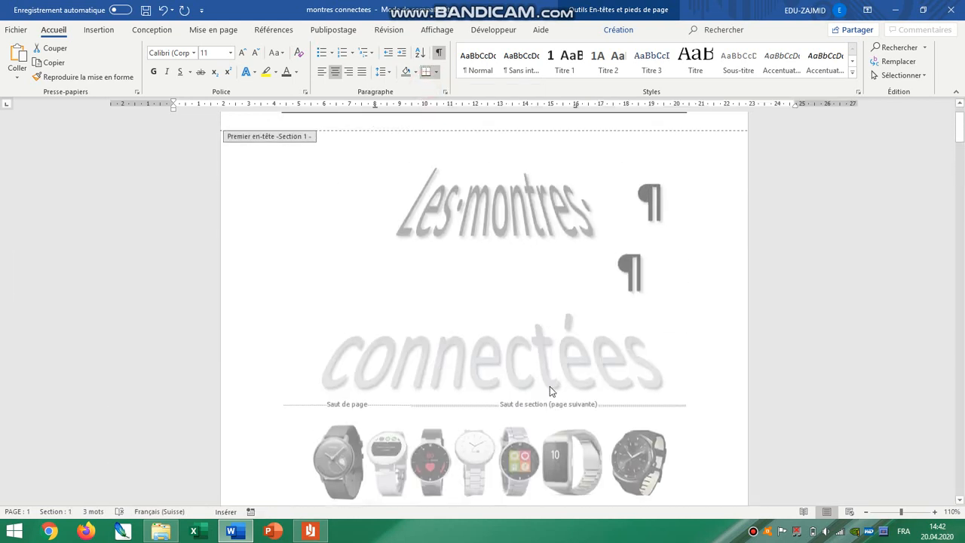
- Unlink the first-page header of section 2 from the previous section
scroll(550, 386, up, 2)
scroll(571, 274, down, 10)
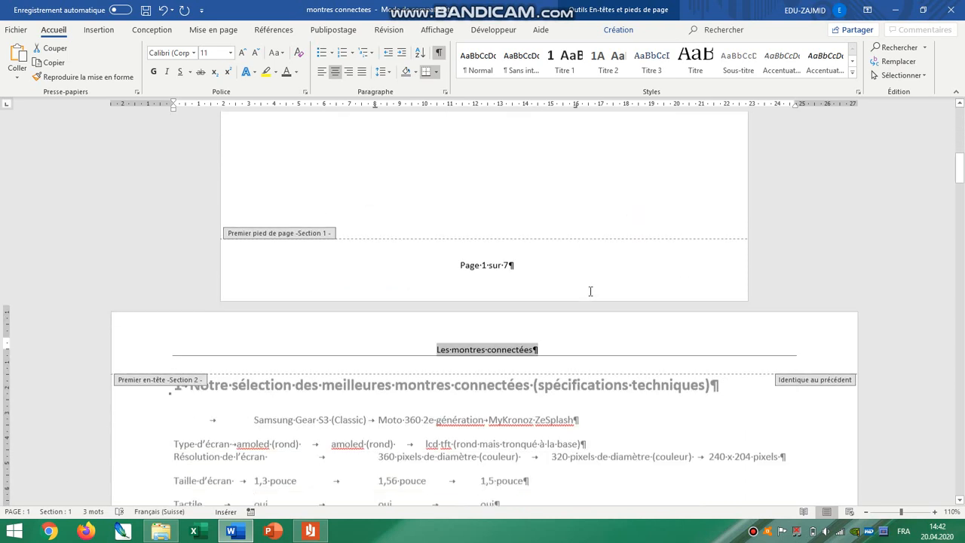
click(551, 405)
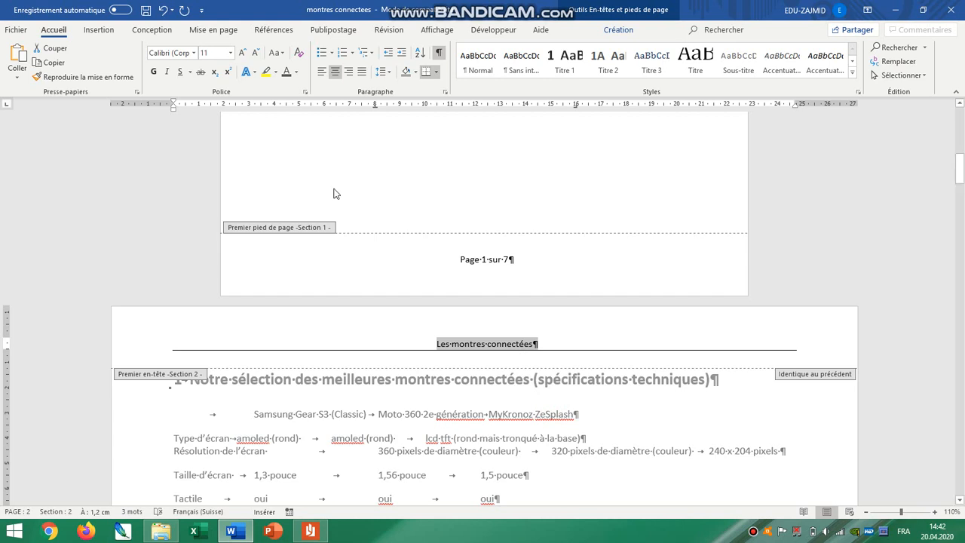
click(559, 344)
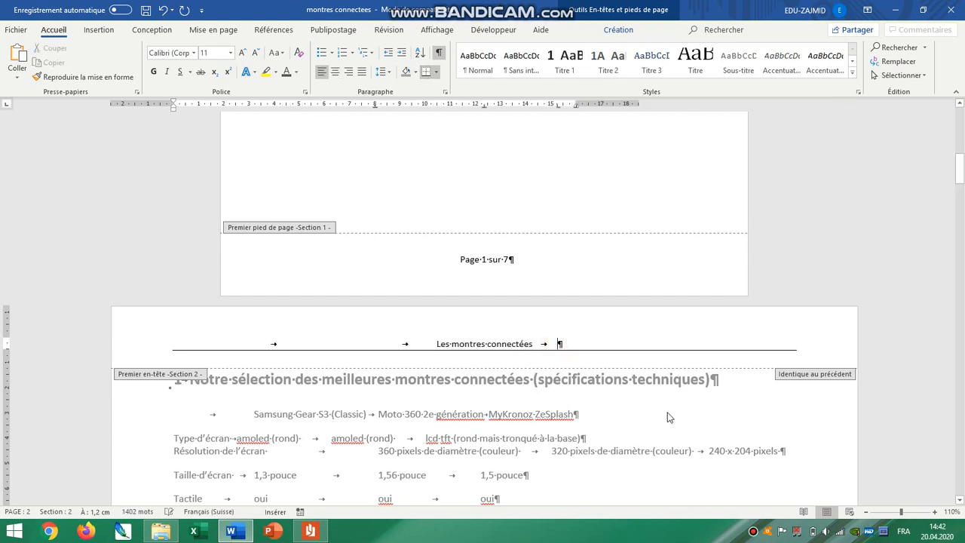
click(597, 344)
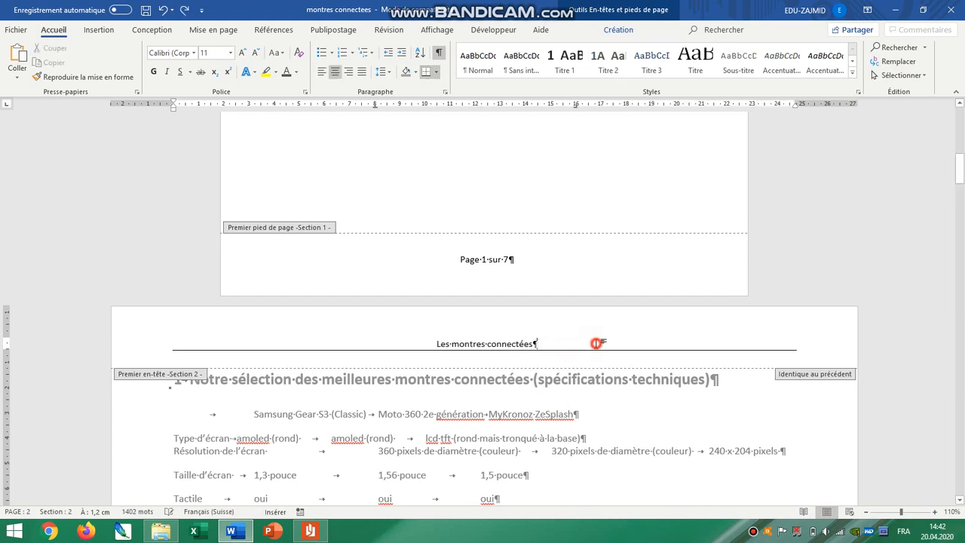
double_click(589, 401)
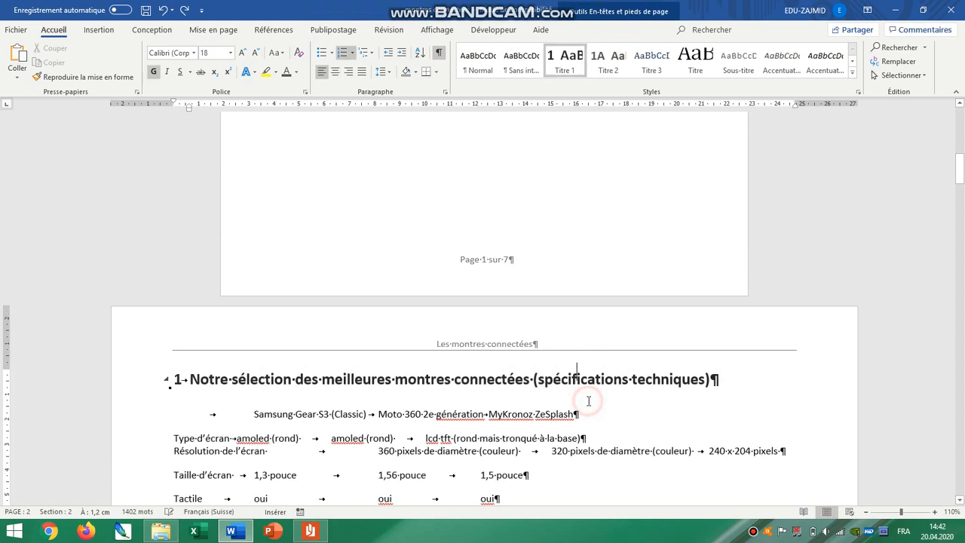
double_click(567, 348)
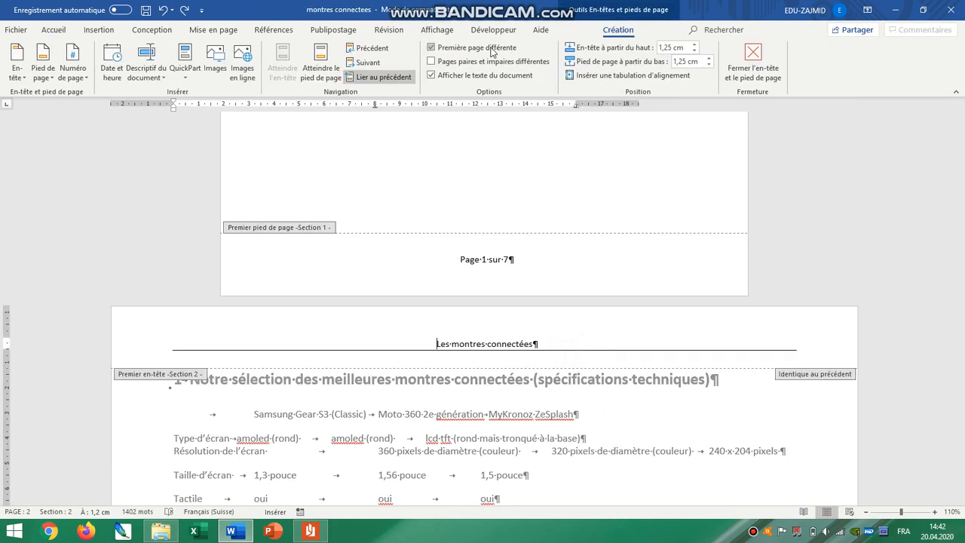
scroll(493, 51, down, 2)
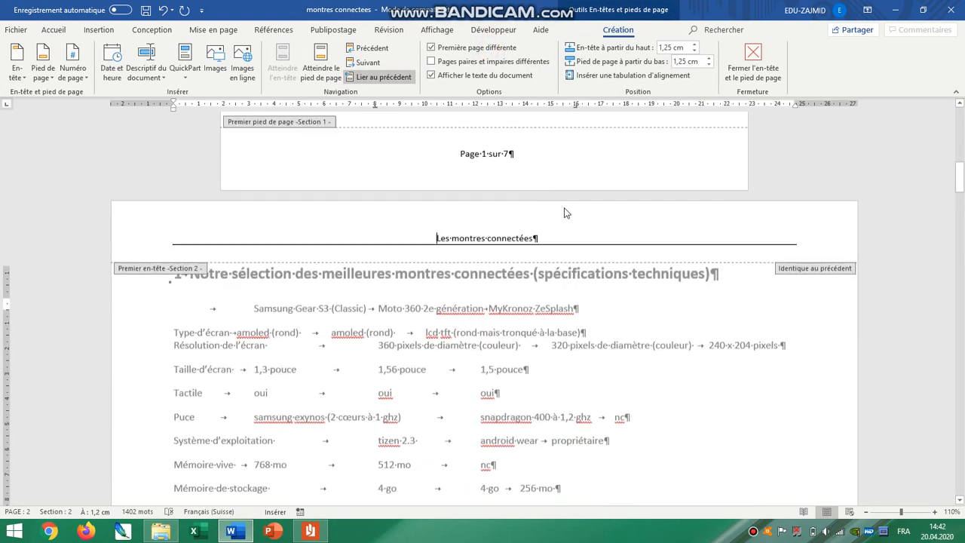
scroll(567, 214, up, 1)
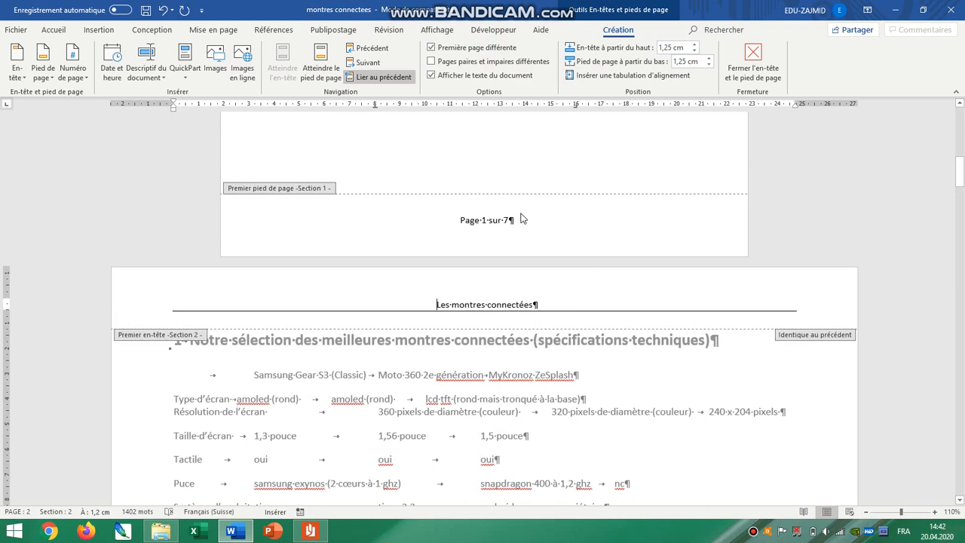
click(364, 78)
- Delete the "Les montres connectées" title and its border line from the cover page header
scroll(609, 255, up, 10)
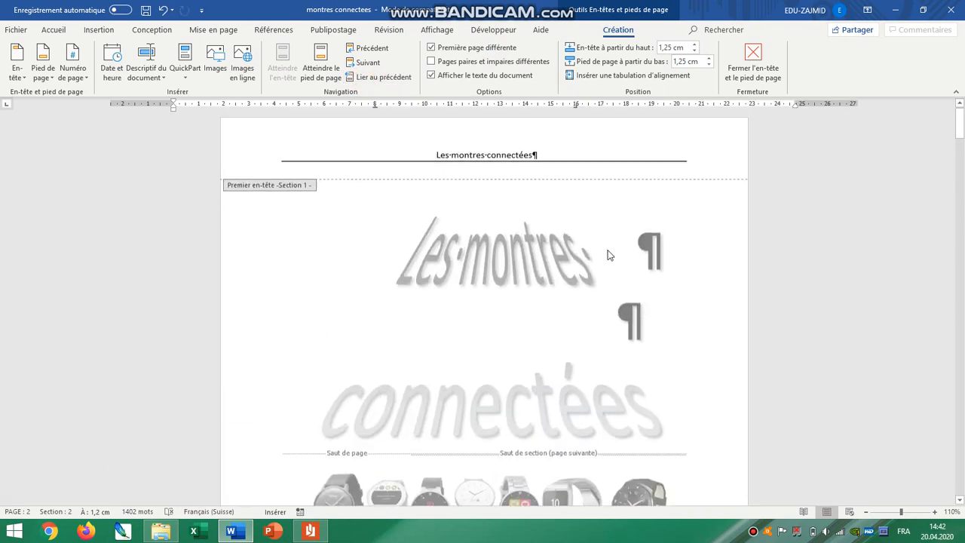
drag(550, 155, 384, 158)
key(Delete)
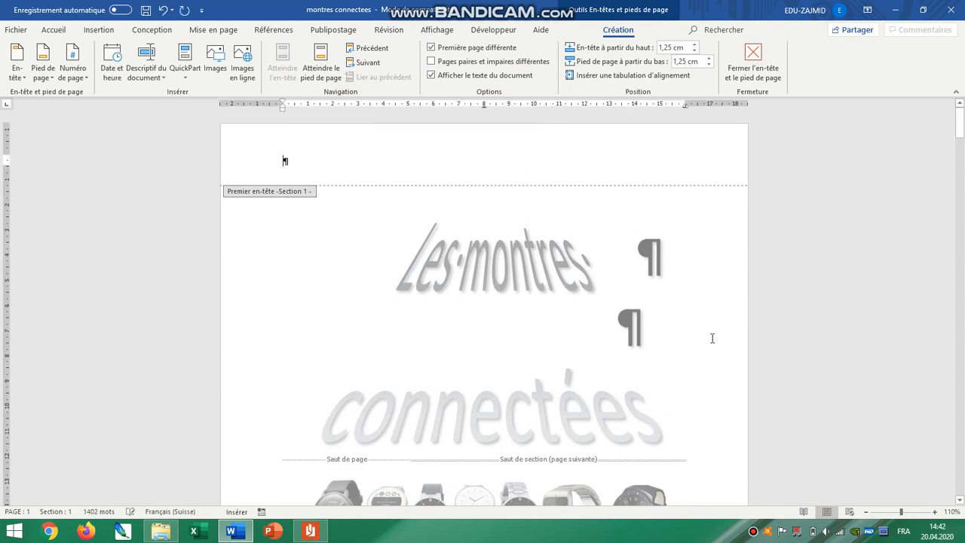
- Unlink the first-page footer of section 2 from the previous section
scroll(712, 339, down, 10)
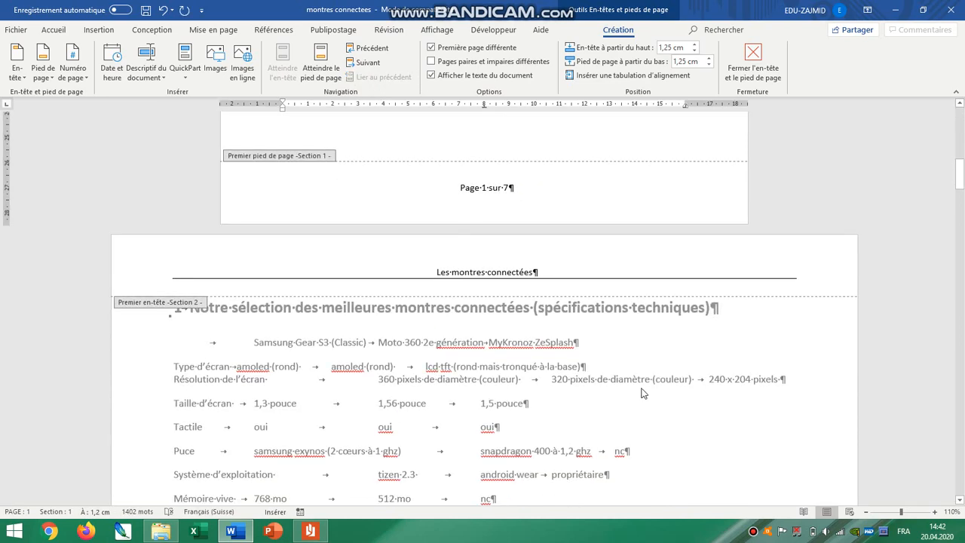
scroll(642, 393, down, 10)
click(505, 223)
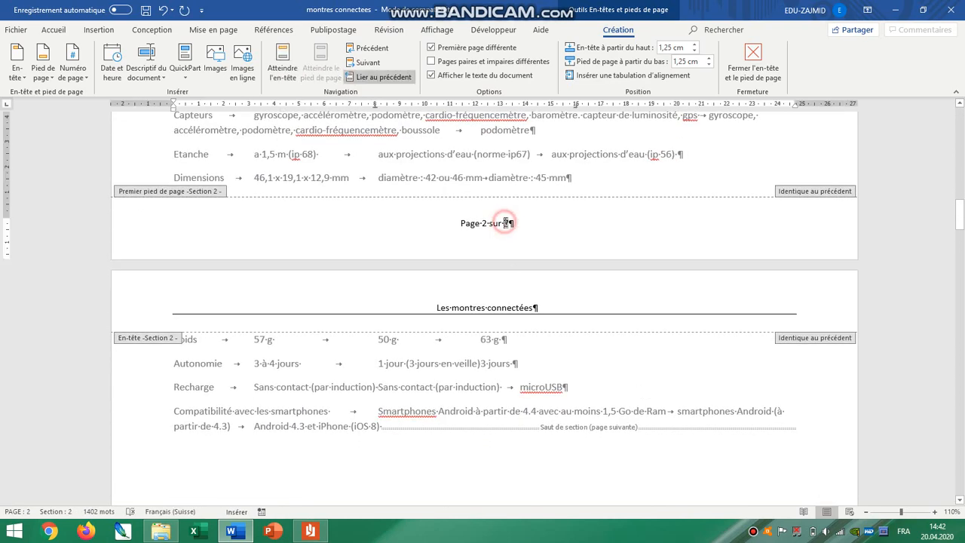
click(379, 76)
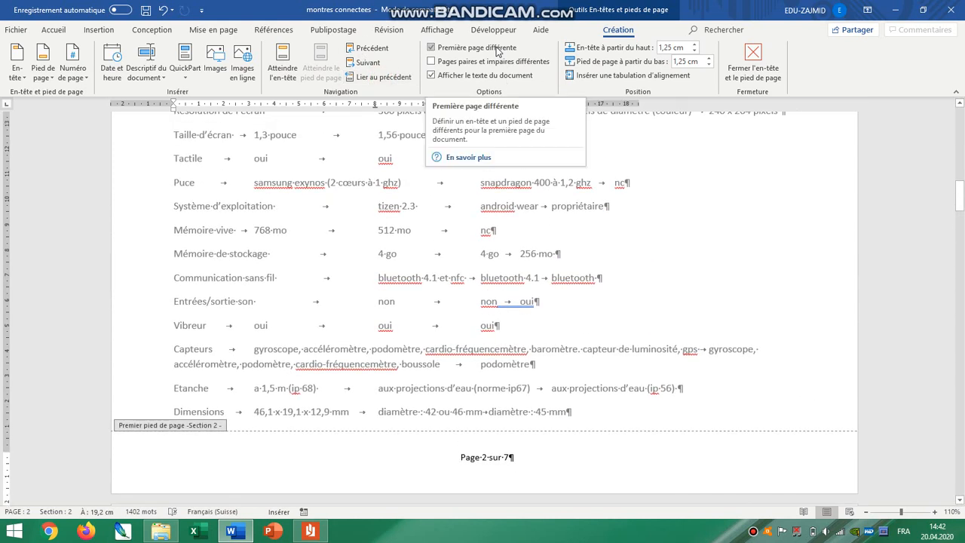
- Delete the page numbering line from the cover page footer and leave header and footer editing
scroll(453, 211, up, 4)
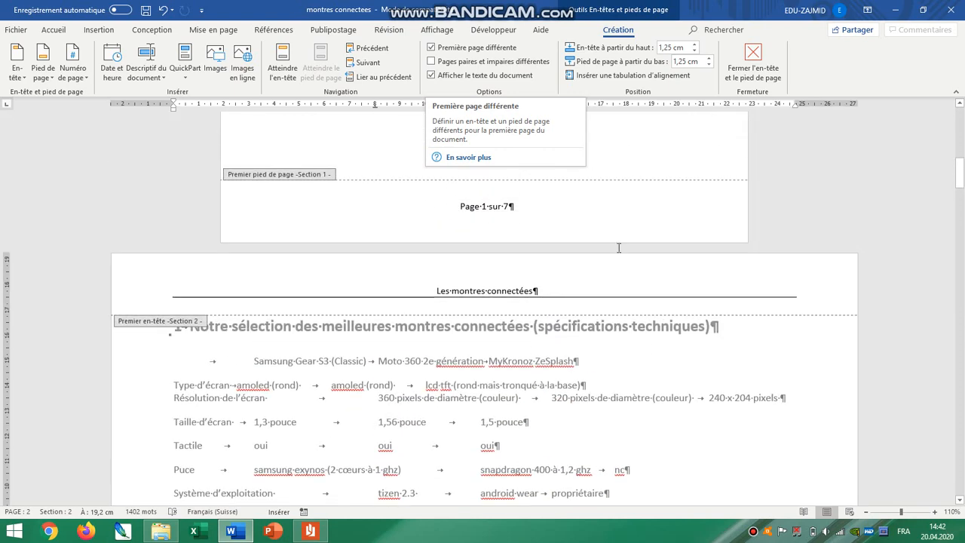
click(497, 210)
key(Delete)
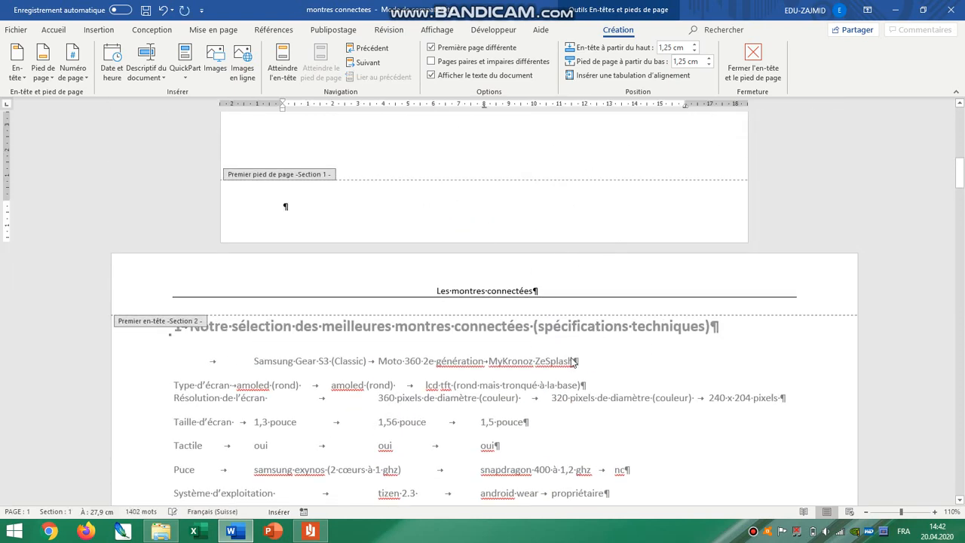
double_click(570, 361)
- Check the headers and footers on the cover and the following pages with several pages in view
ctrl+scroll(626, 370, down, 5)
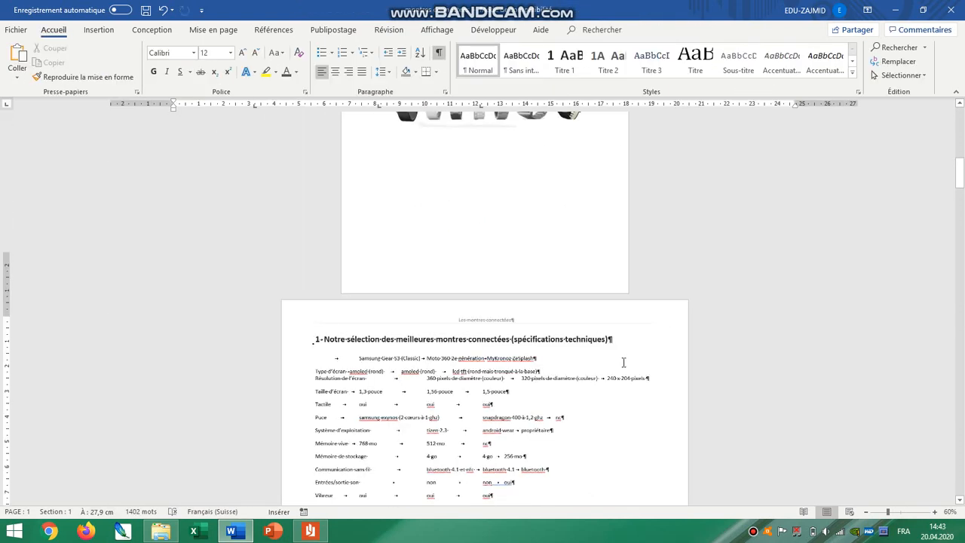
scroll(624, 362, down, 4)
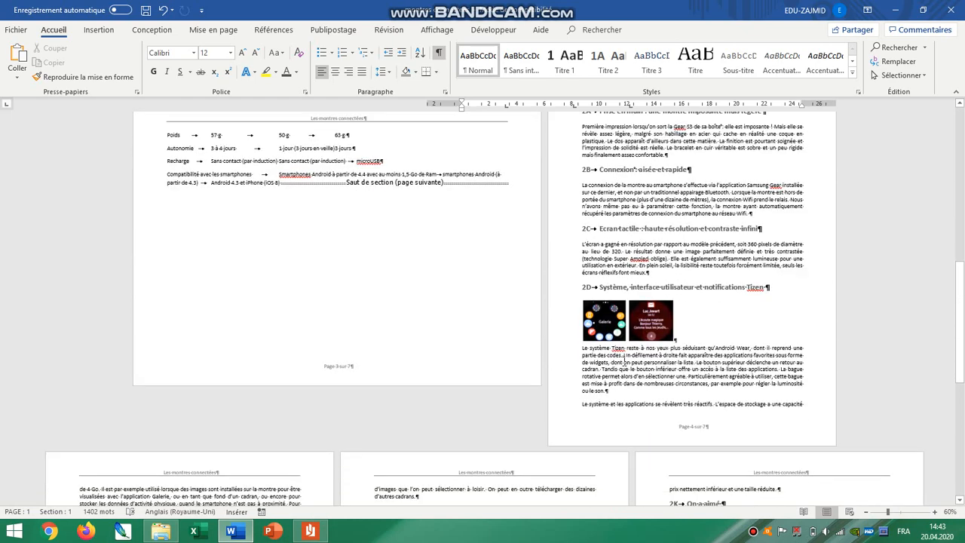
scroll(624, 361, up, 8)
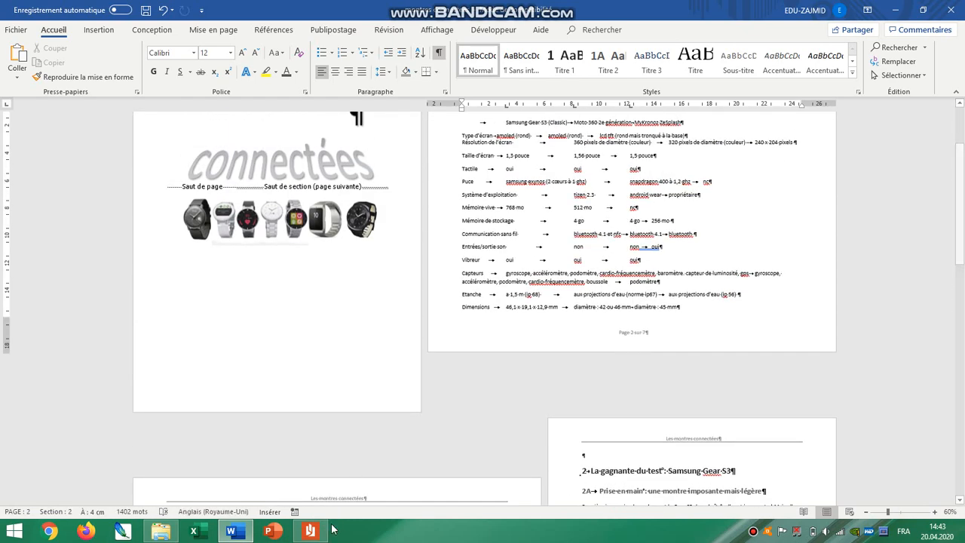
- Switch to the assignment PDF and read the requirements on landscape format and table presentation for the technical specifications chapter
mouse_move(486, 6)
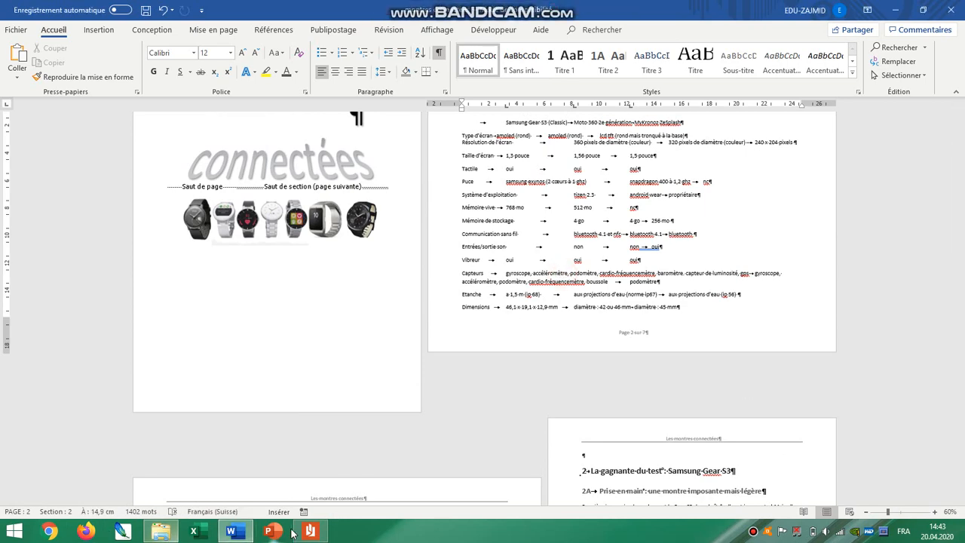
click(310, 531)
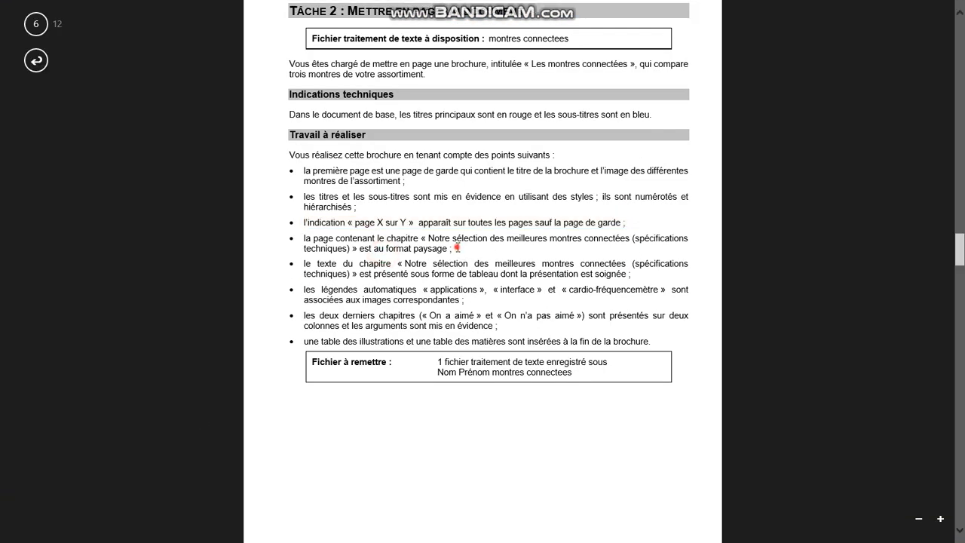
drag(454, 248, 335, 239)
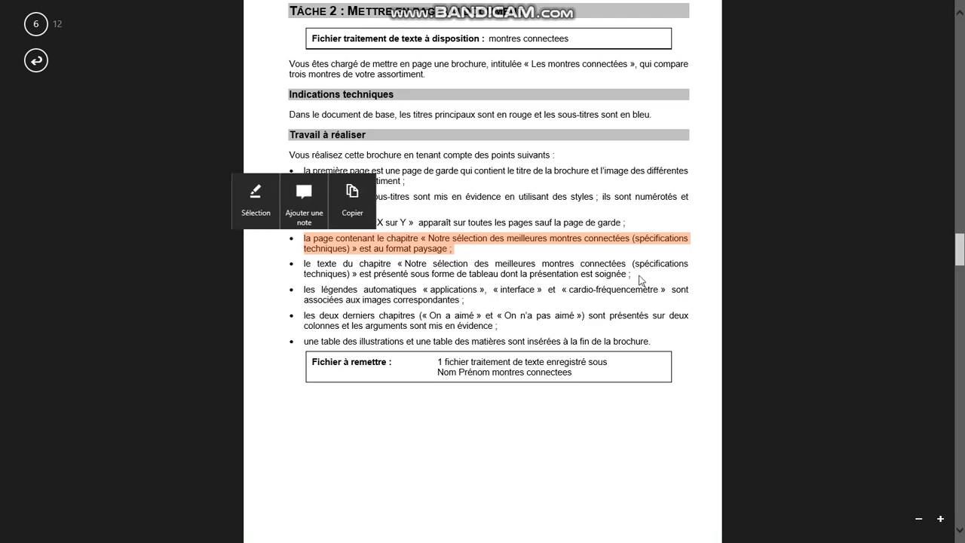
click(344, 253)
scroll(344, 250, down, 1)
drag(317, 248, 641, 257)
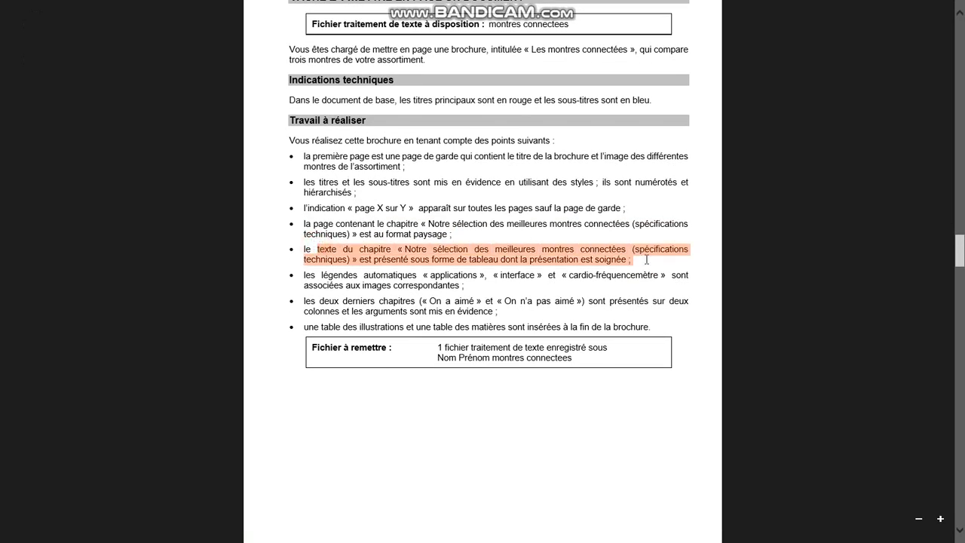
- Switch back to Word and convert all the tabbed specifications text under heading 1 into a four-column table
key(alt+Tab)
scroll(662, 292, up, 3)
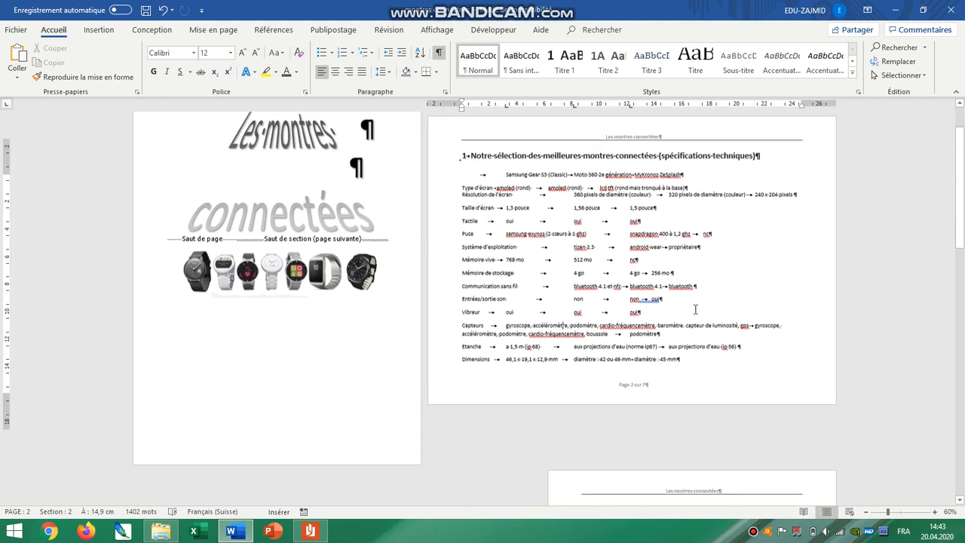
click(463, 196)
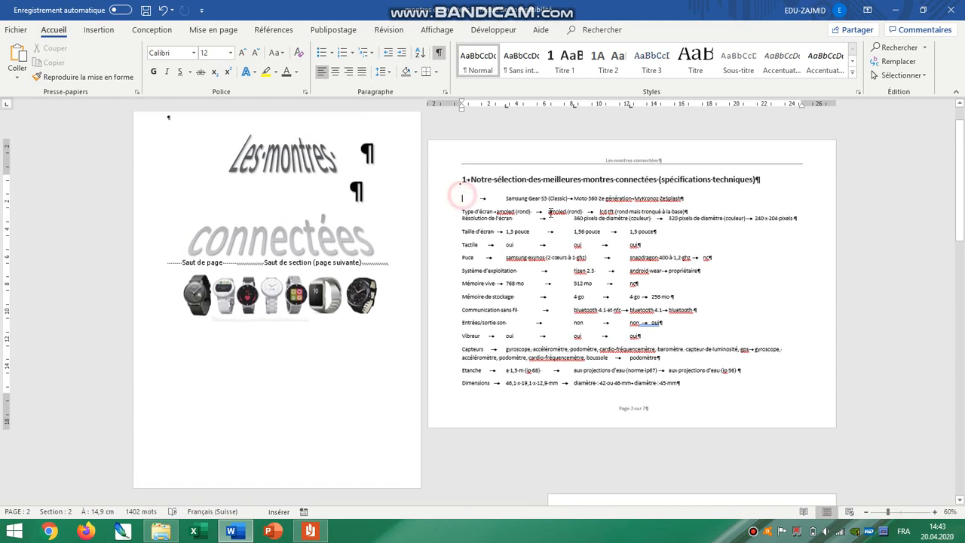
drag(463, 197, 283, 266)
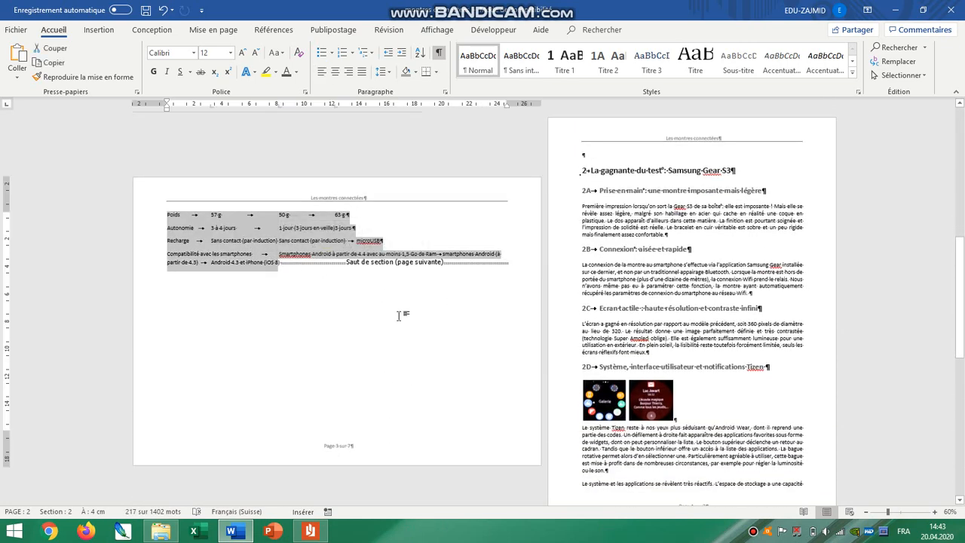
scroll(459, 302, up, 4)
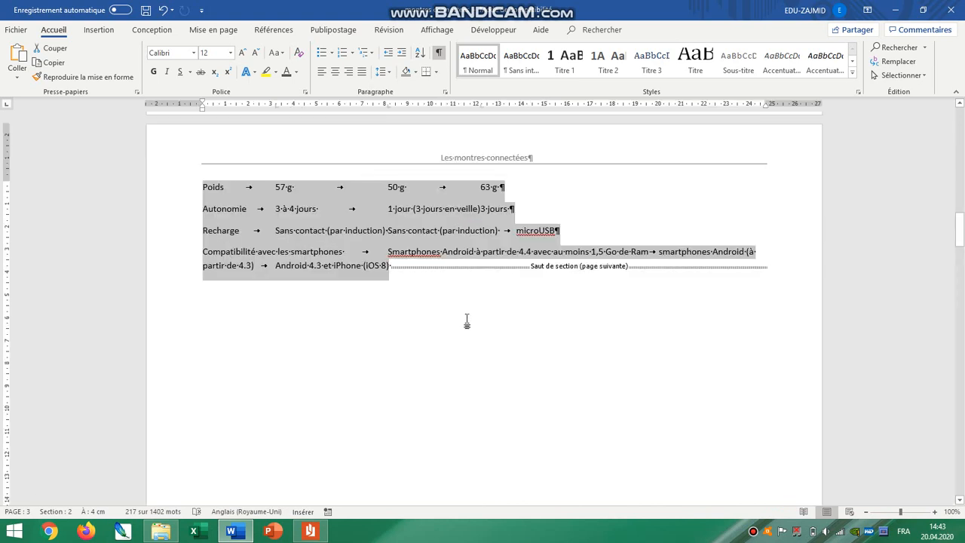
click(100, 34)
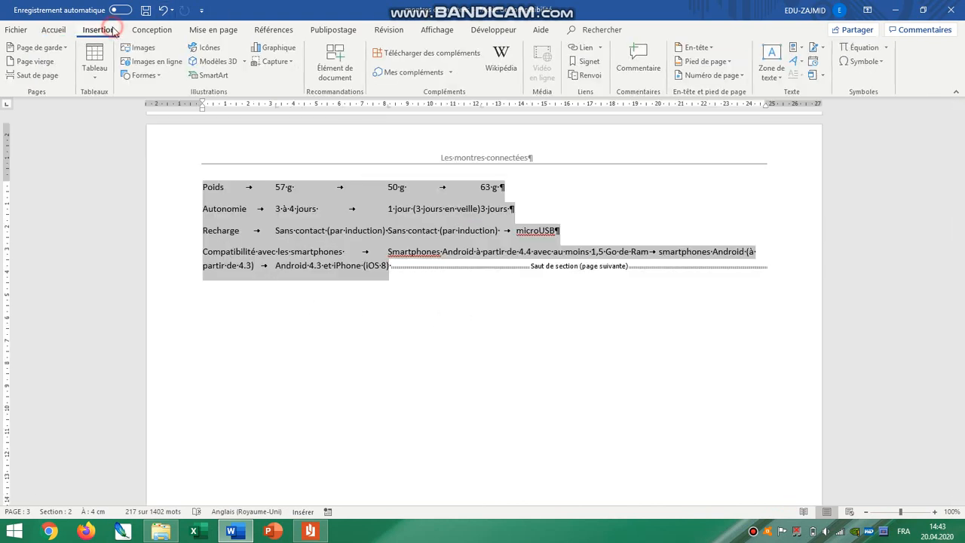
click(97, 76)
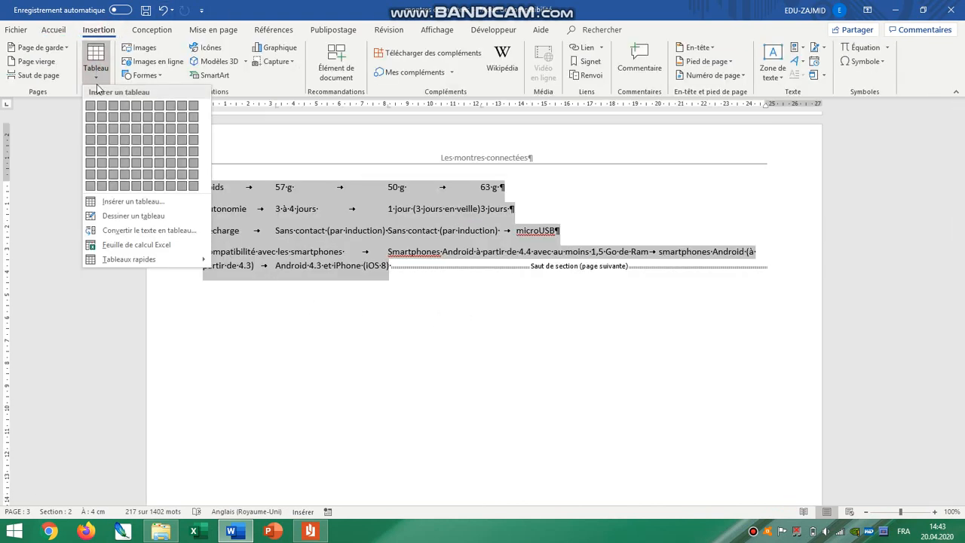
click(126, 230)
click(505, 331)
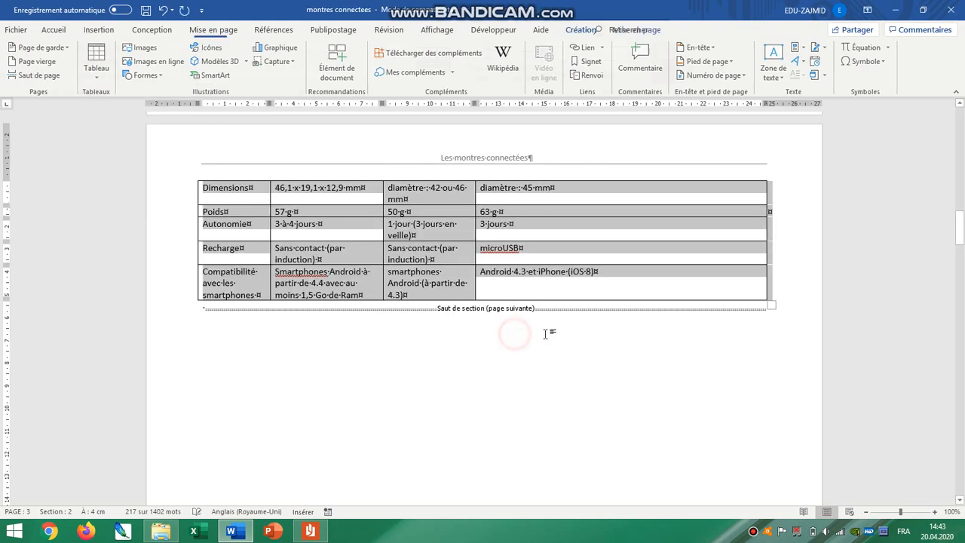
- Widen the Moto 360 and Samsung Gear S3 columns of the specifications table by moving their column borders
scroll(770, 300, up, 6)
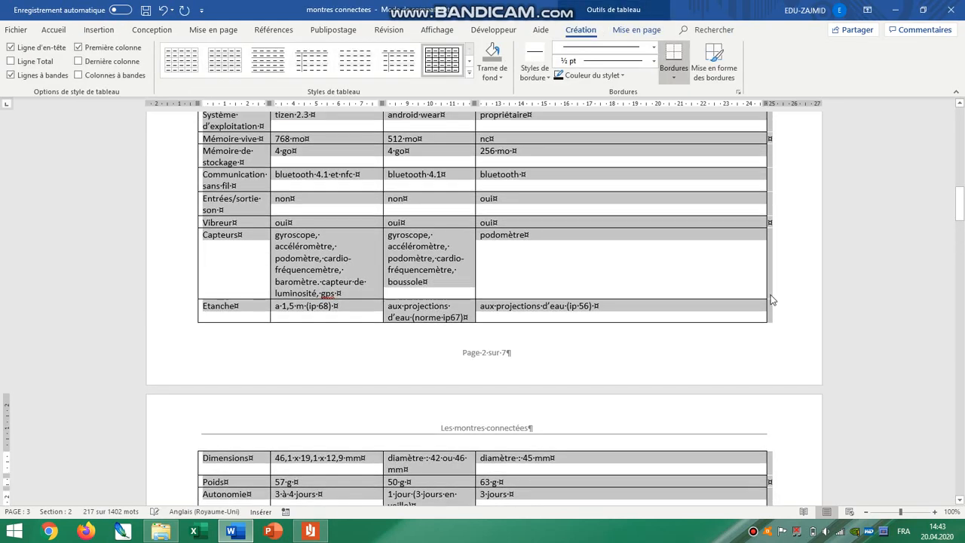
ctrl+scroll(770, 300, down, 5)
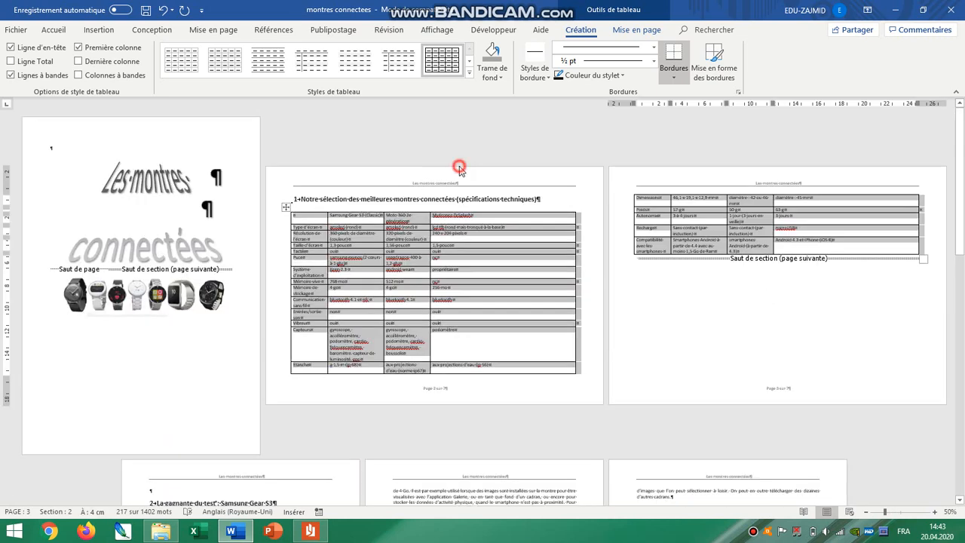
click(459, 168)
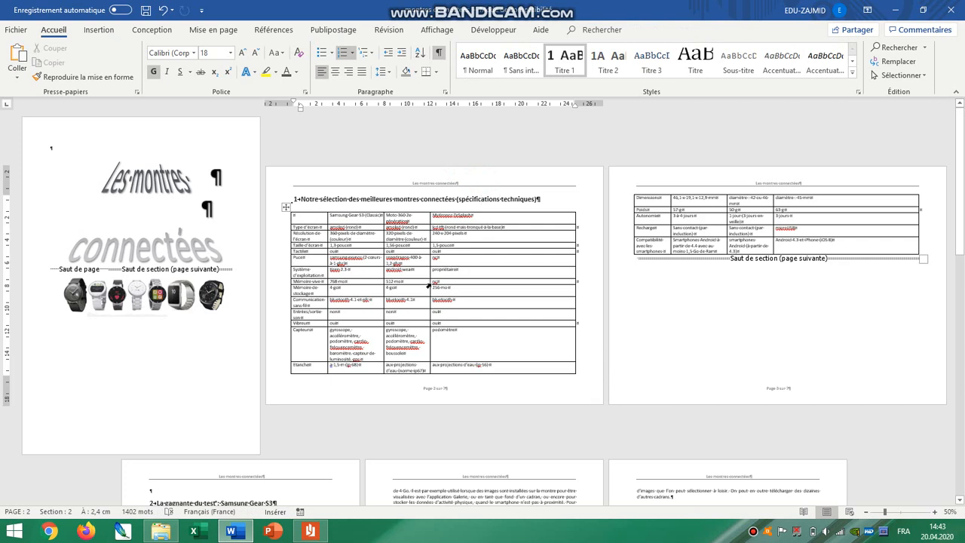
drag(432, 276, 498, 276)
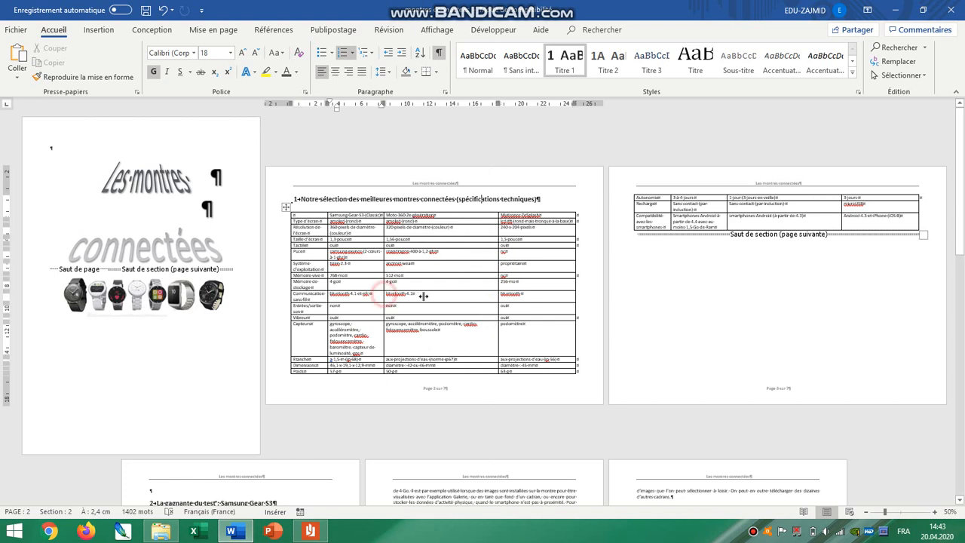
drag(383, 294, 411, 292)
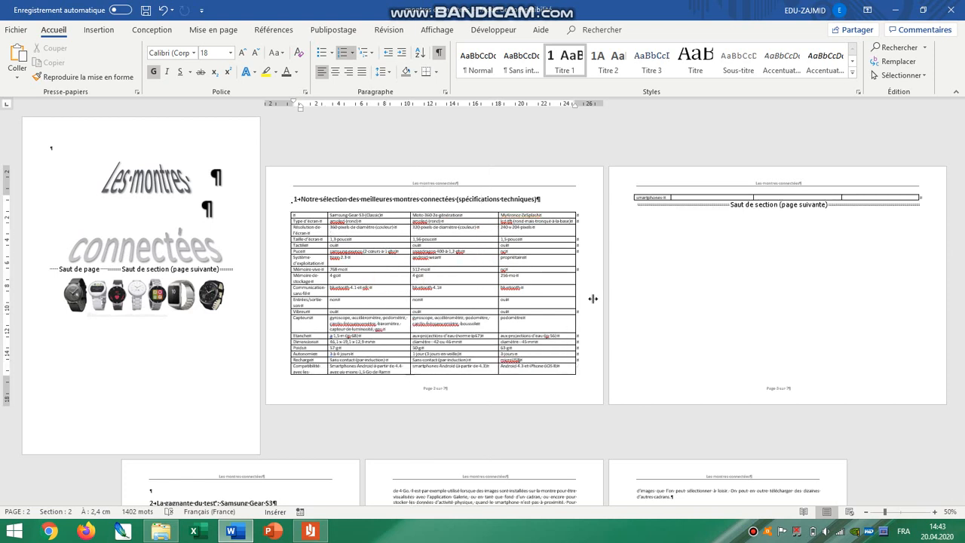
click(595, 298)
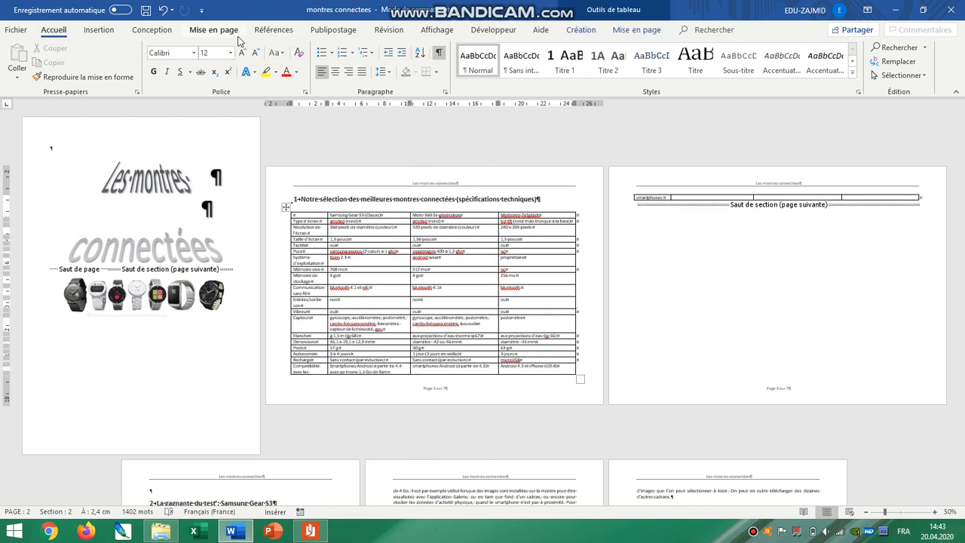
- Set all four page margins of the landscape specifications section to 2 cm
click(214, 29)
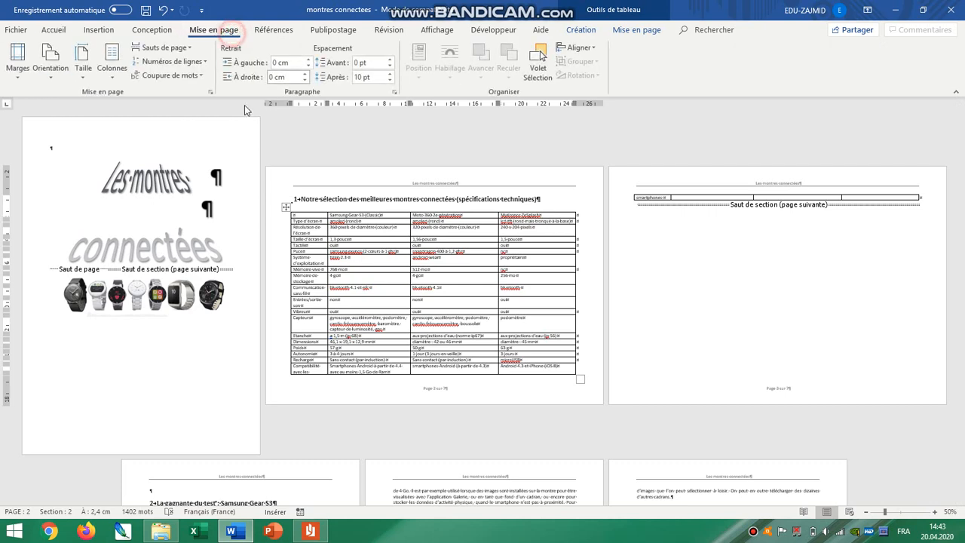
click(47, 66)
click(18, 69)
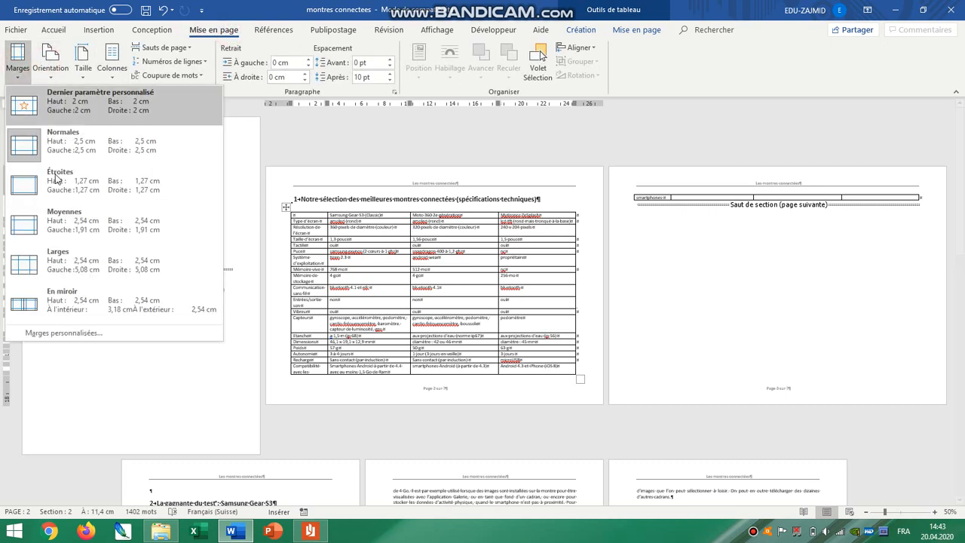
click(53, 333)
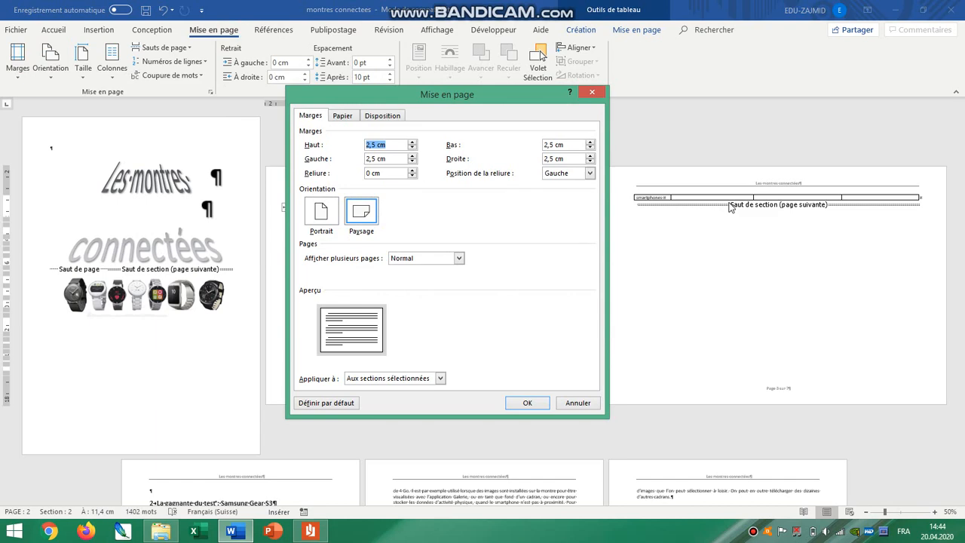
text(2)
key(Tab)
text(2)
key(Tab)
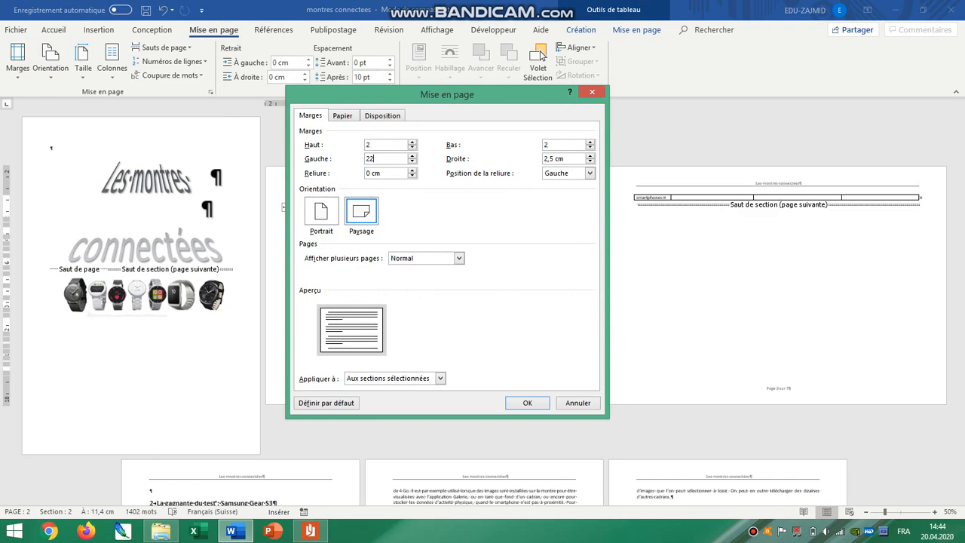
key(Return)
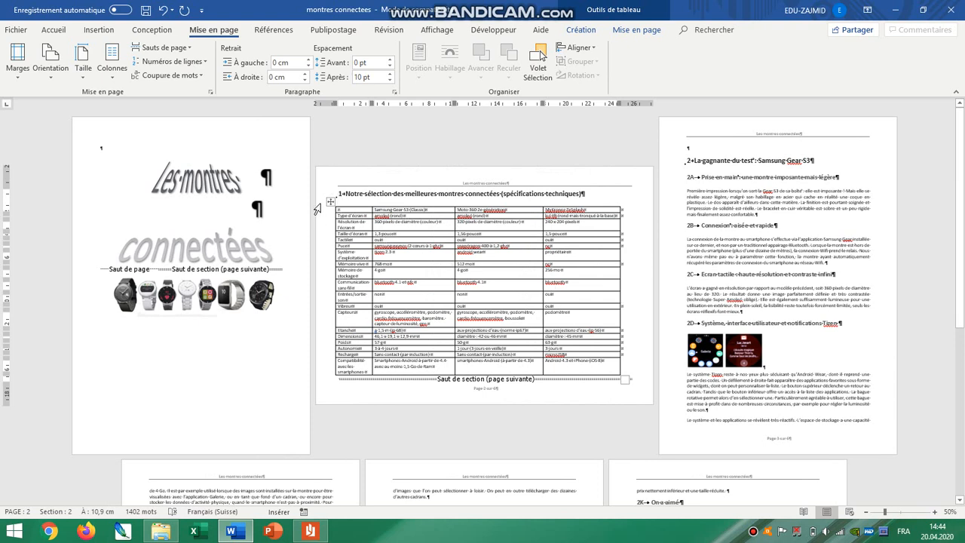
- Shade the header row and the first column of the specifications table grey
drag(377, 210, 577, 209)
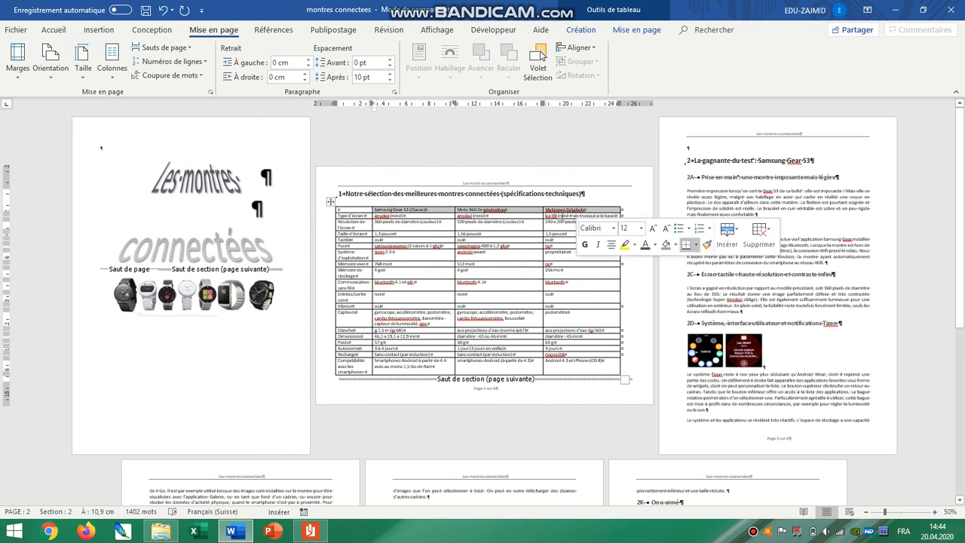
drag(359, 216, 354, 371)
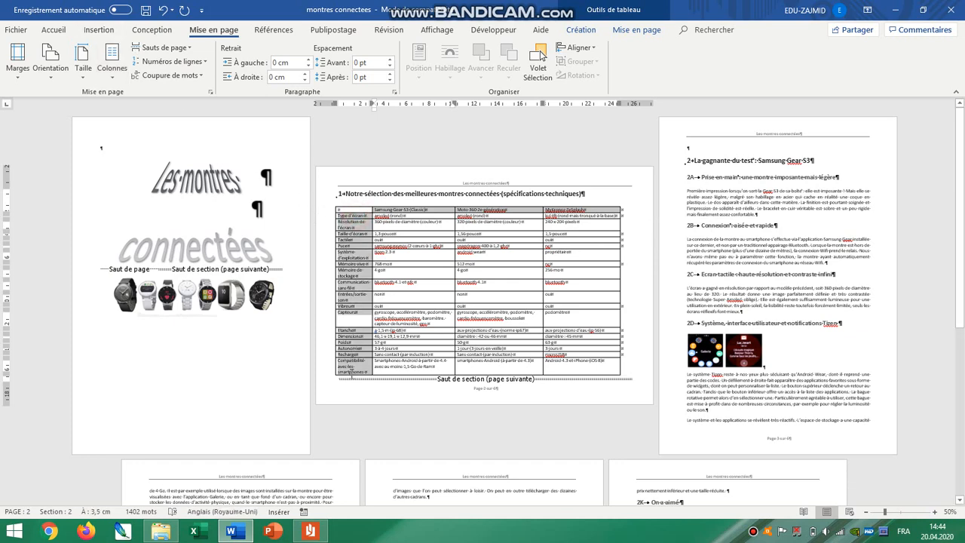
click(53, 30)
click(408, 73)
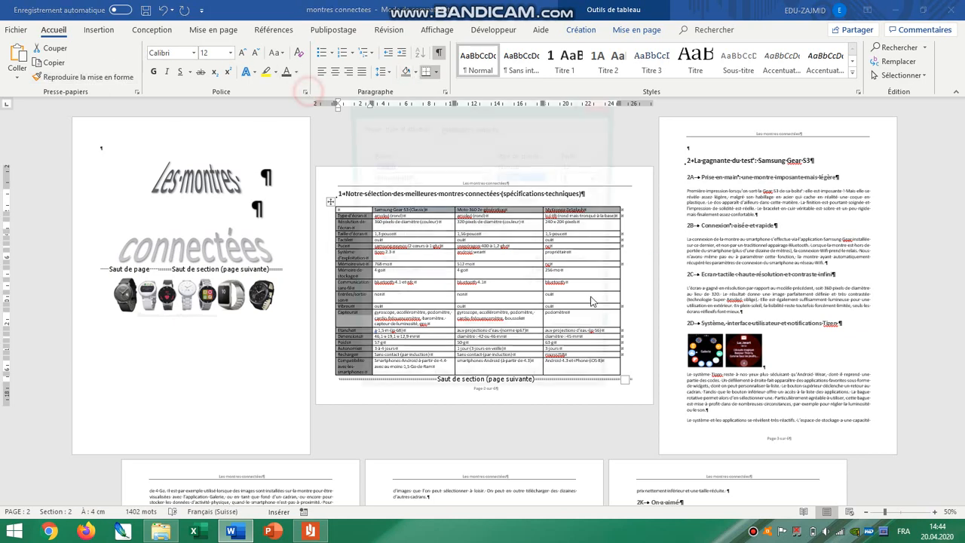
- Apply the small caps font effect to the selected header row and first column of the specifications table
click(306, 92)
click(534, 263)
click(537, 392)
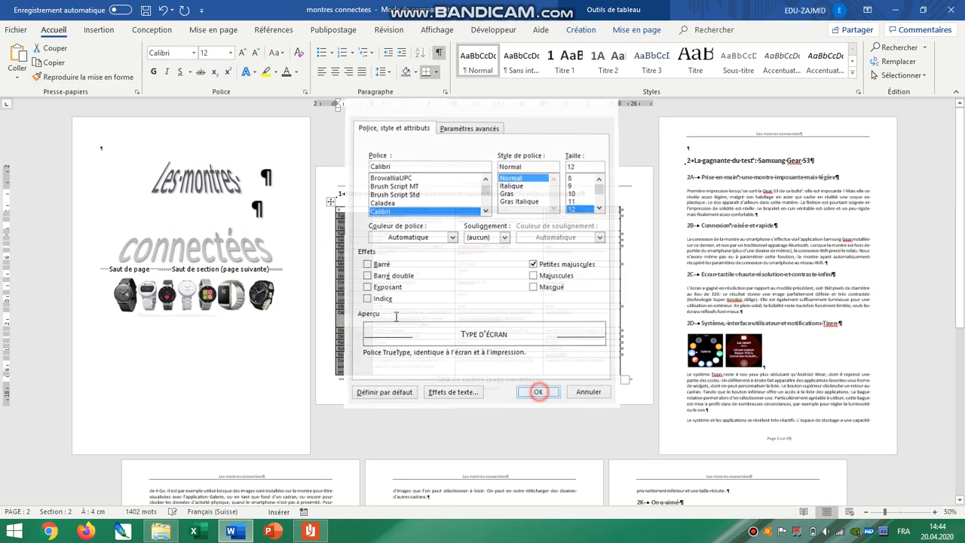
scroll(479, 257, up, 3)
click(479, 256)
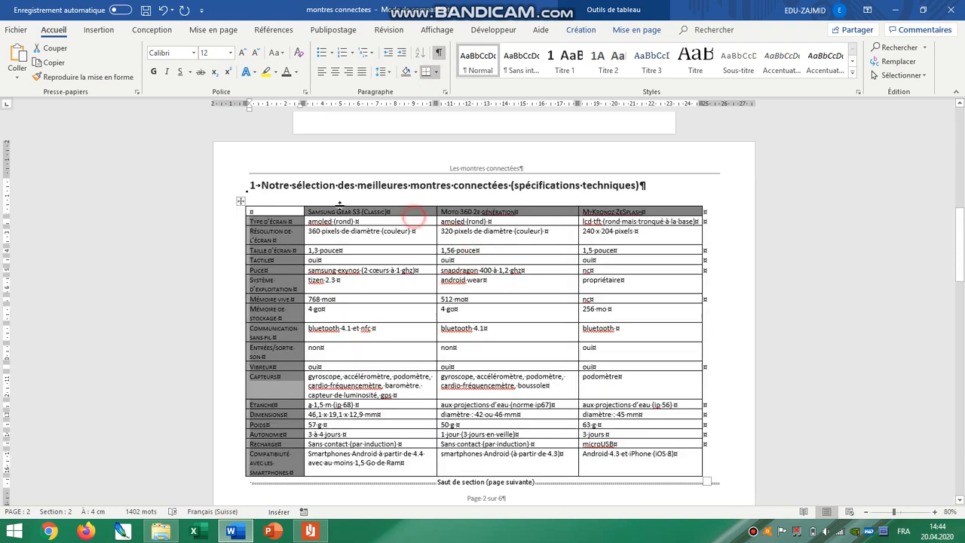
- Format the three watch names in the table's header row in bold with all capitals
drag(310, 215, 646, 213)
click(646, 212)
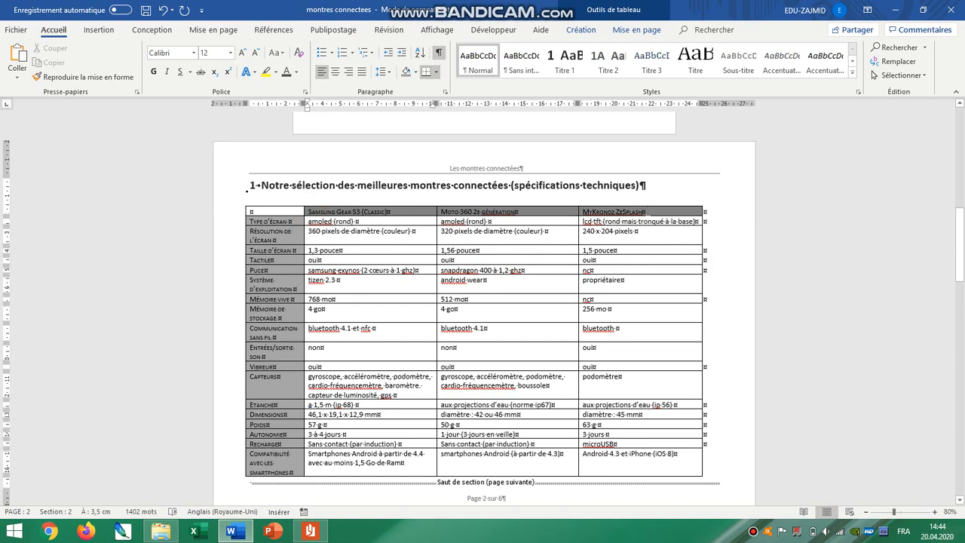
click(305, 91)
click(527, 194)
click(555, 276)
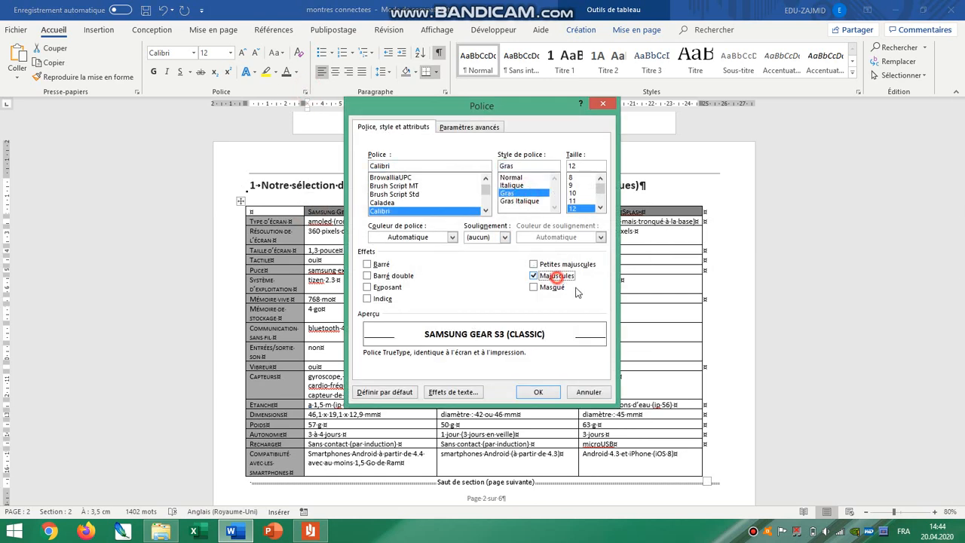
click(540, 392)
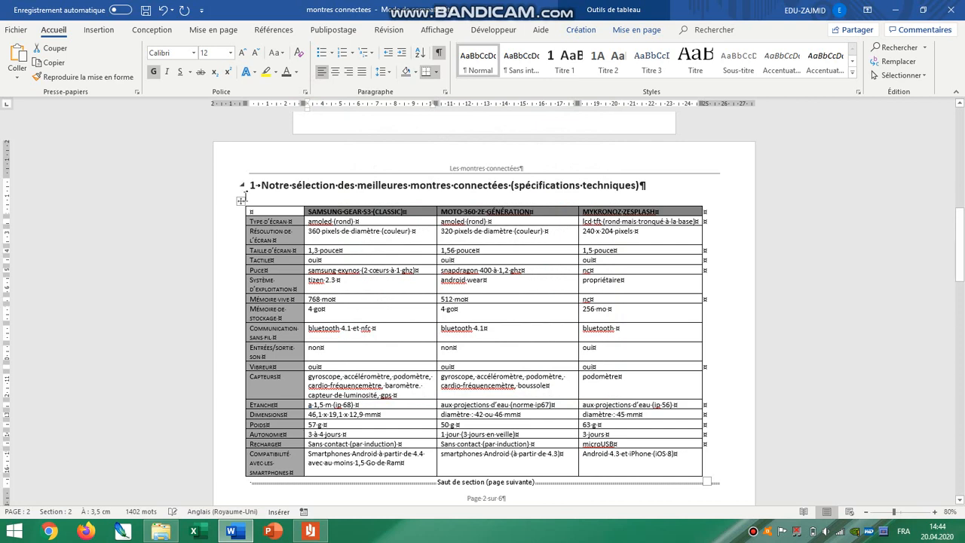
- Give the whole specifications table a ½ pt double-line outer border and ½ pt dotted inner horizontal and vertical borders
click(240, 201)
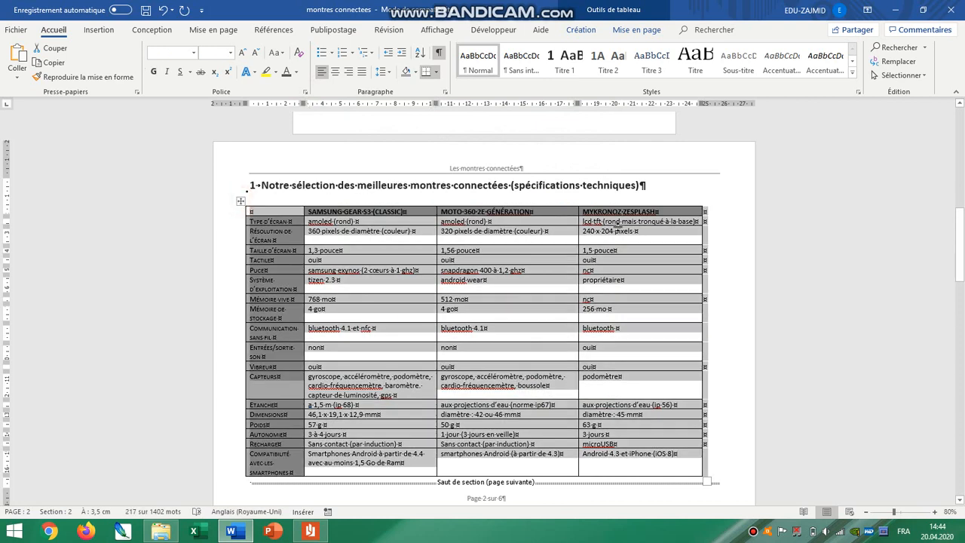
click(436, 72)
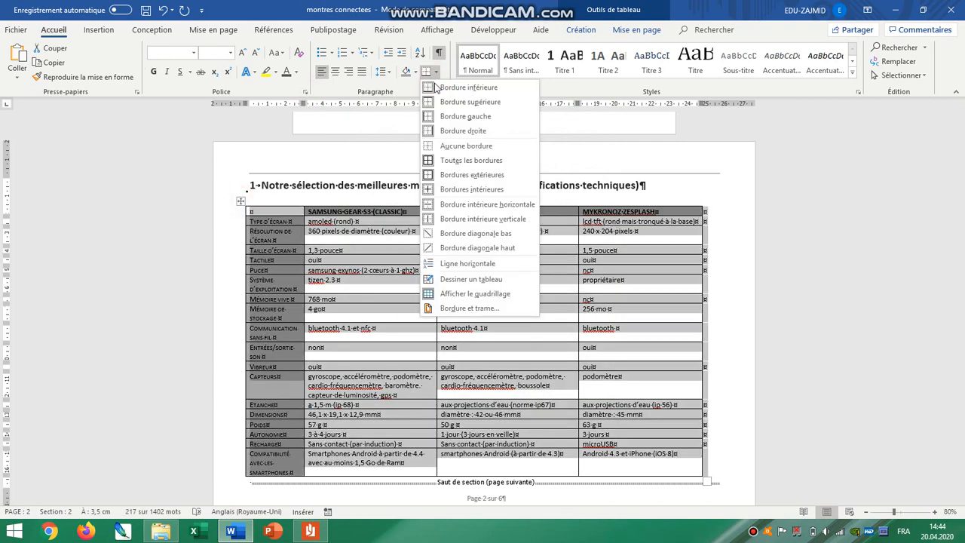
click(463, 309)
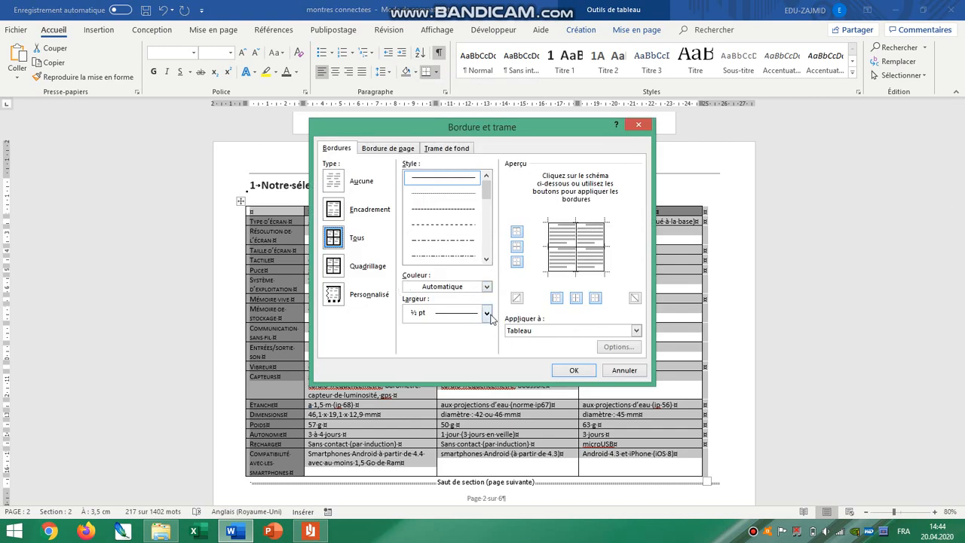
click(486, 259)
click(486, 260)
click(443, 256)
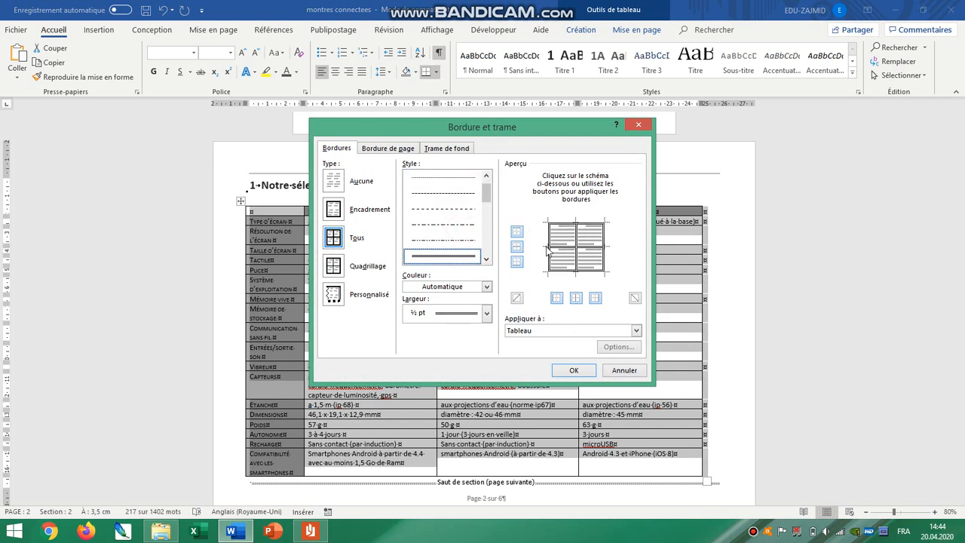
click(585, 252)
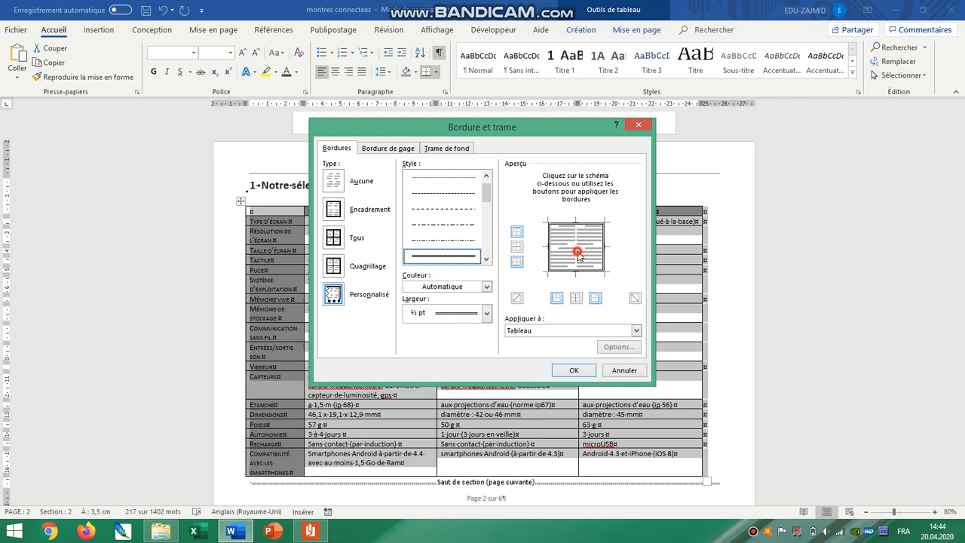
click(459, 185)
click(575, 258)
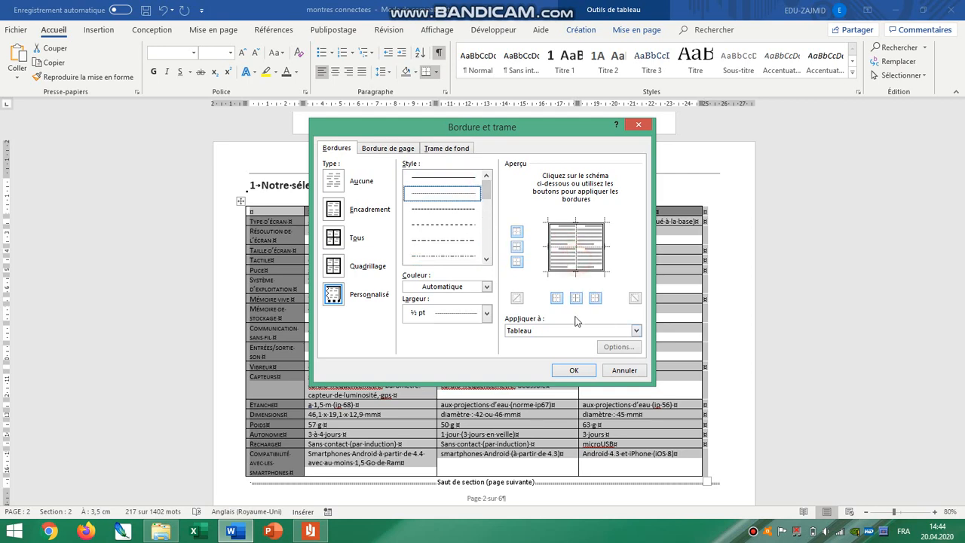
click(574, 370)
click(471, 271)
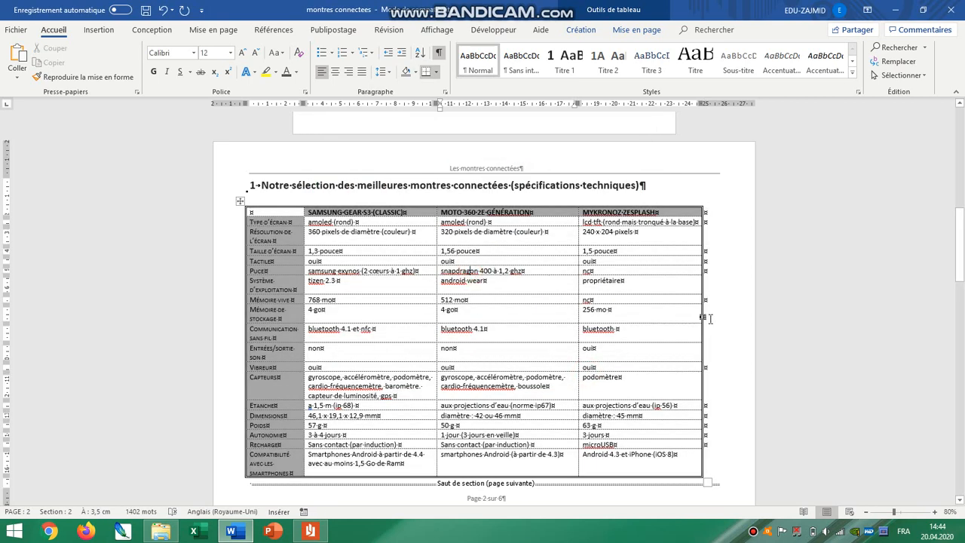
- Look over the formatted table, then switch to the assignment PDF and read the requirement on automatic image captions
scroll(713, 317, down, 5)
scroll(698, 314, up, 4)
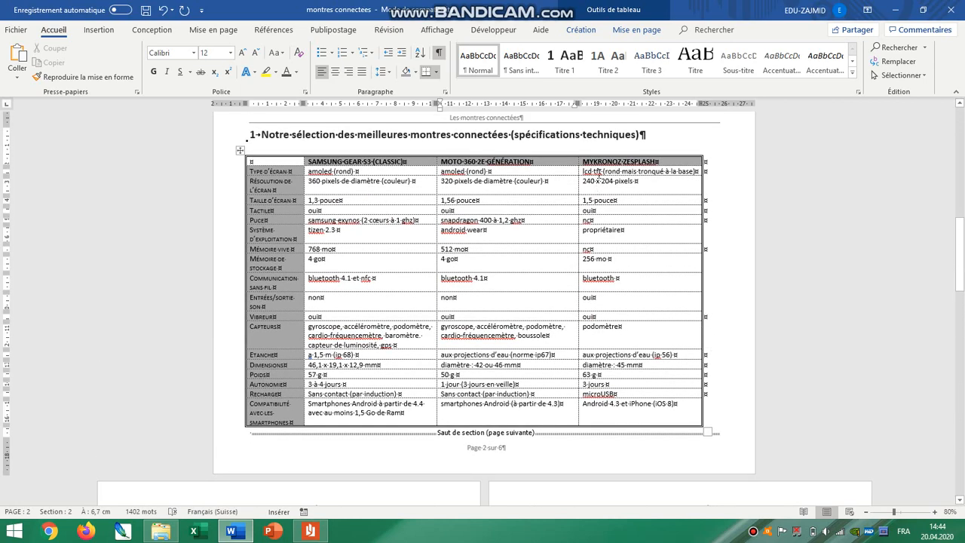
scroll(612, 219, down, 5)
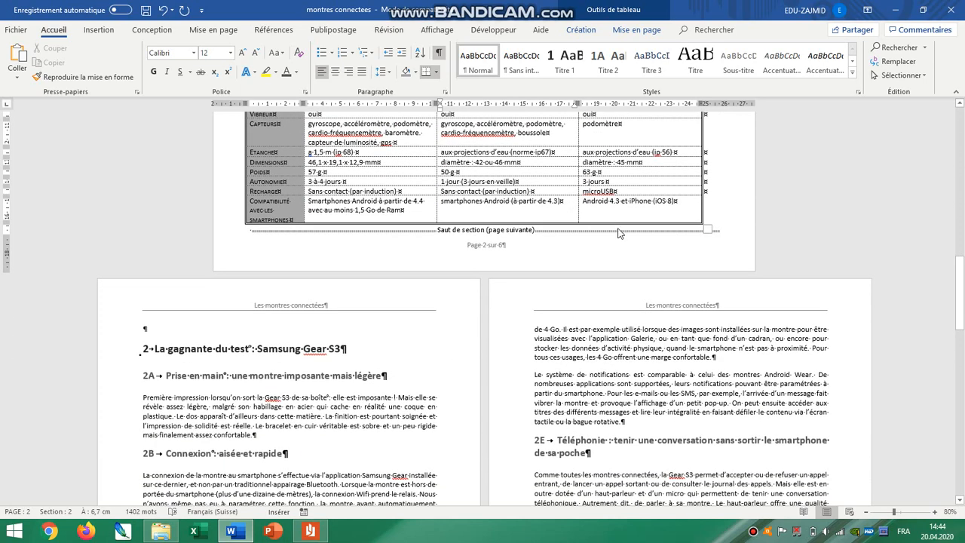
scroll(618, 233, down, 5)
click(309, 530)
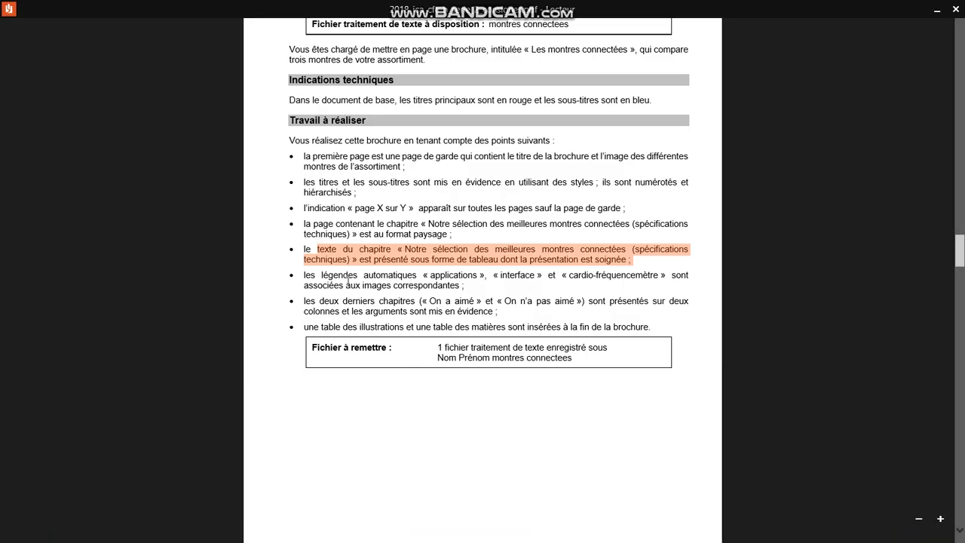
drag(322, 276, 493, 287)
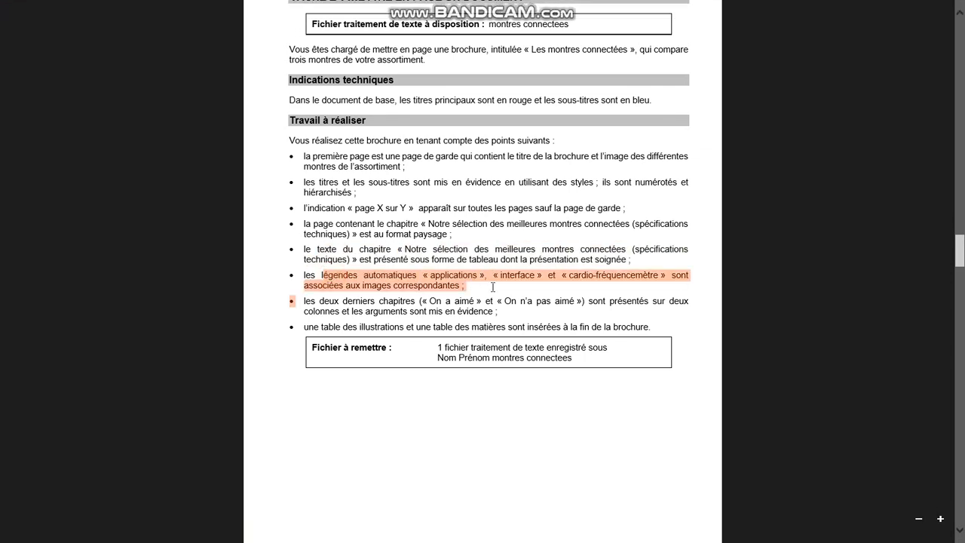
- Switch back to Word, apply square text wrapping to the picture under heading 2D and move it slightly down
key(alt+Tab)
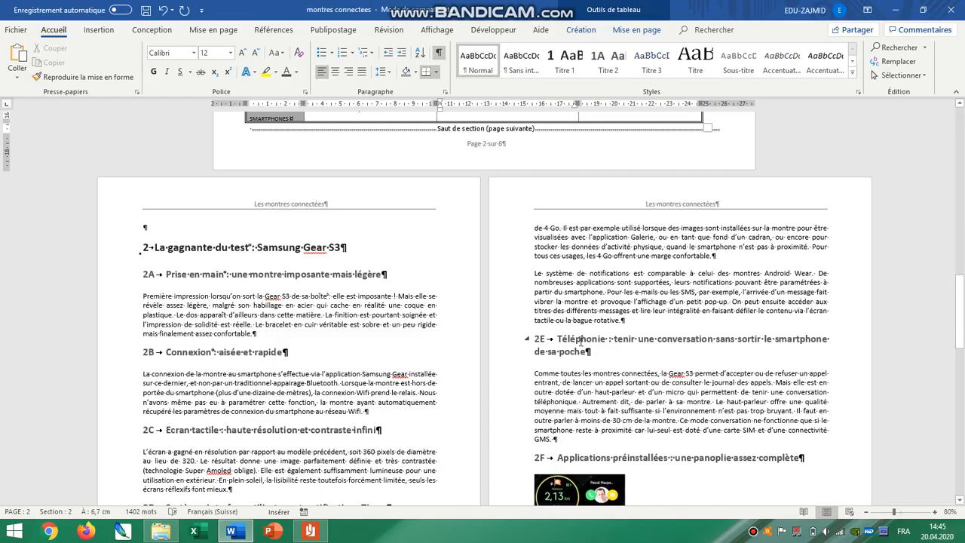
scroll(575, 328, down, 6)
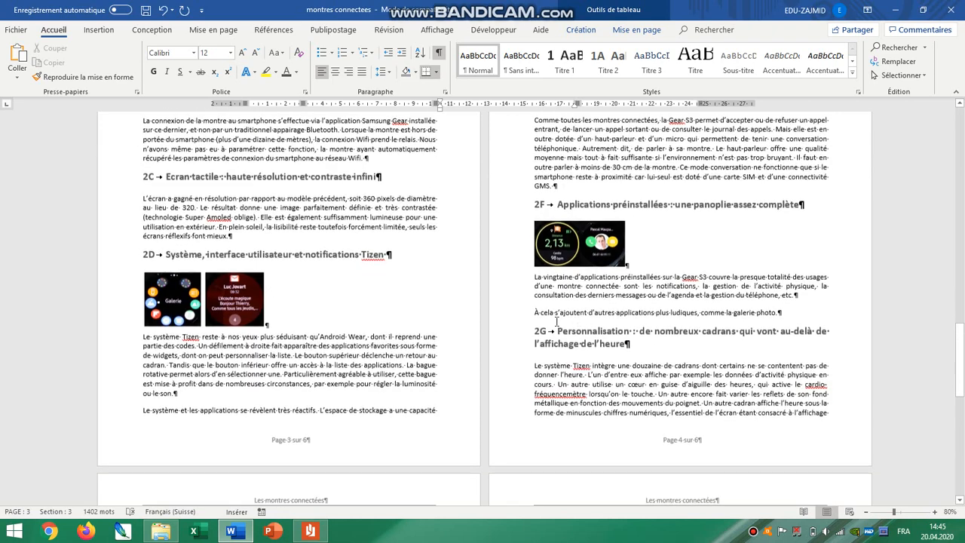
click(226, 296)
scroll(226, 298, up, 2)
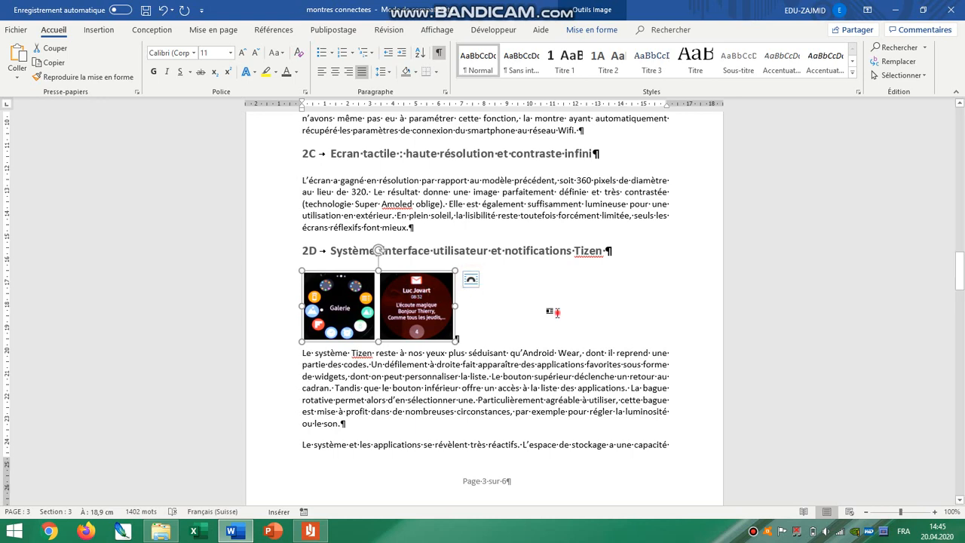
click(472, 283)
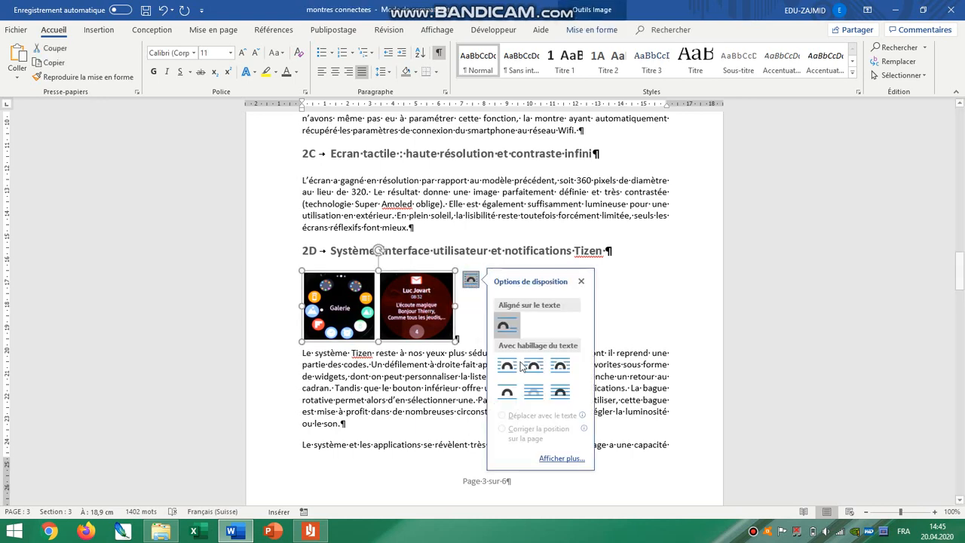
click(507, 367)
drag(439, 329, 443, 345)
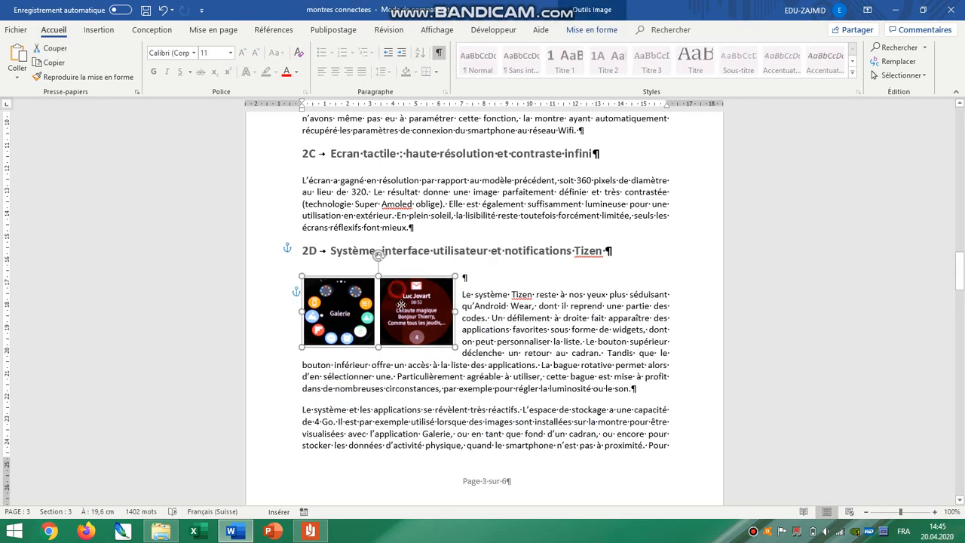
- Insert a Figure caption reading "Applications" below the picture under heading 2D and make the caption text bold
right_click(426, 313)
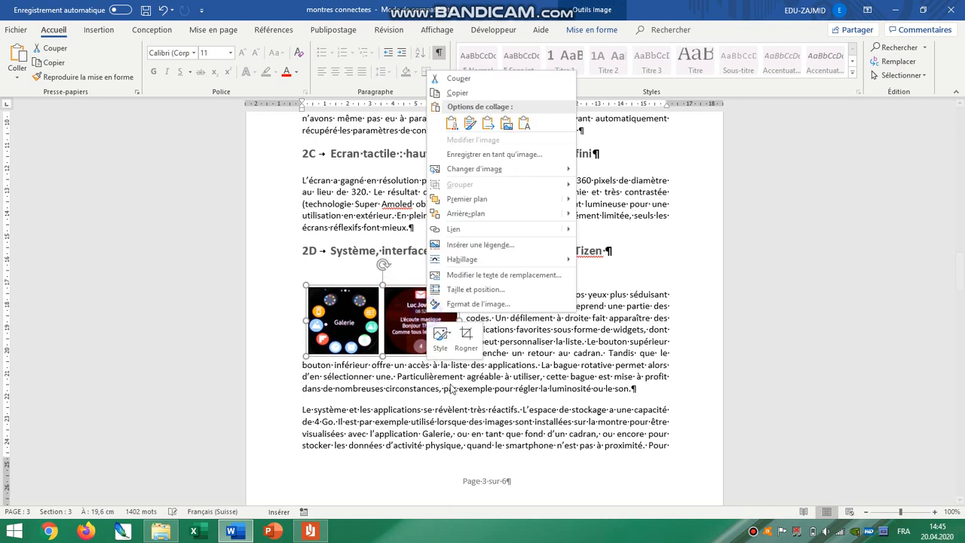
click(493, 243)
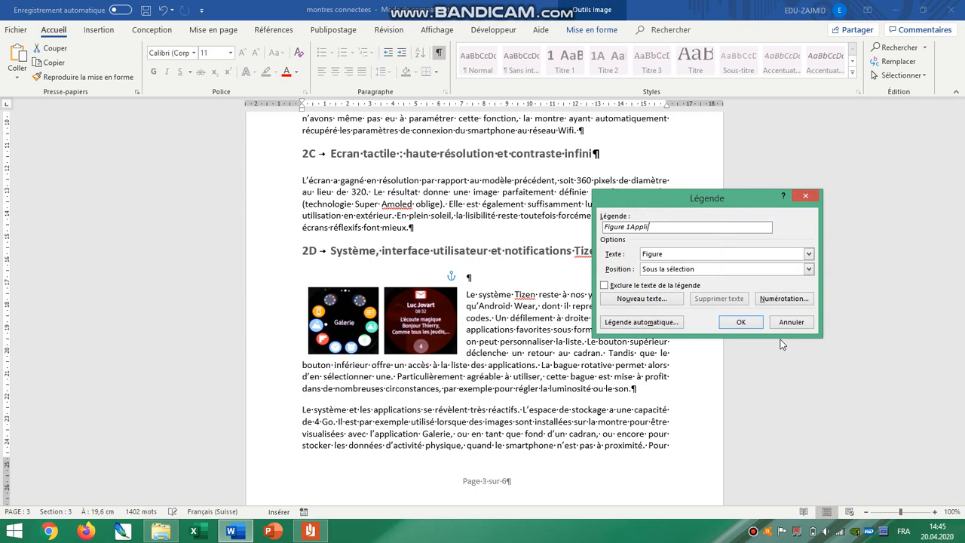
key(Return)
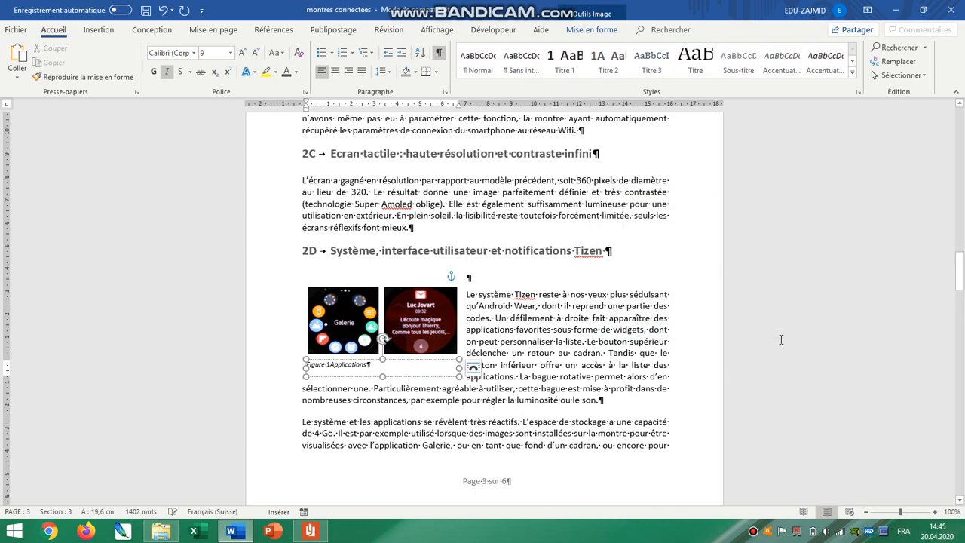
drag(381, 365, 284, 364)
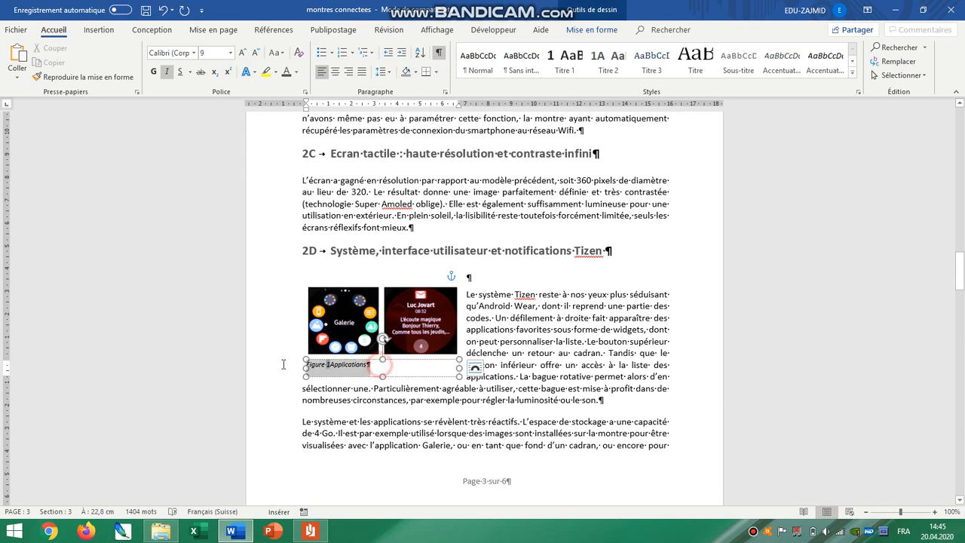
key(ctrl+b)
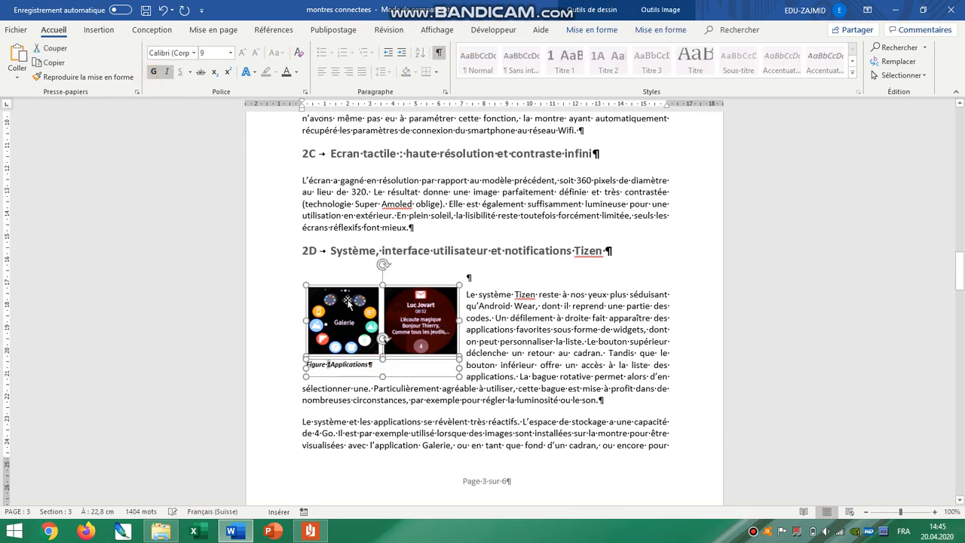
- Group the picture under heading 2D with its Applications caption and move the group slightly down, below the empty paragraph
right_click(349, 297)
mouse_move(399, 371)
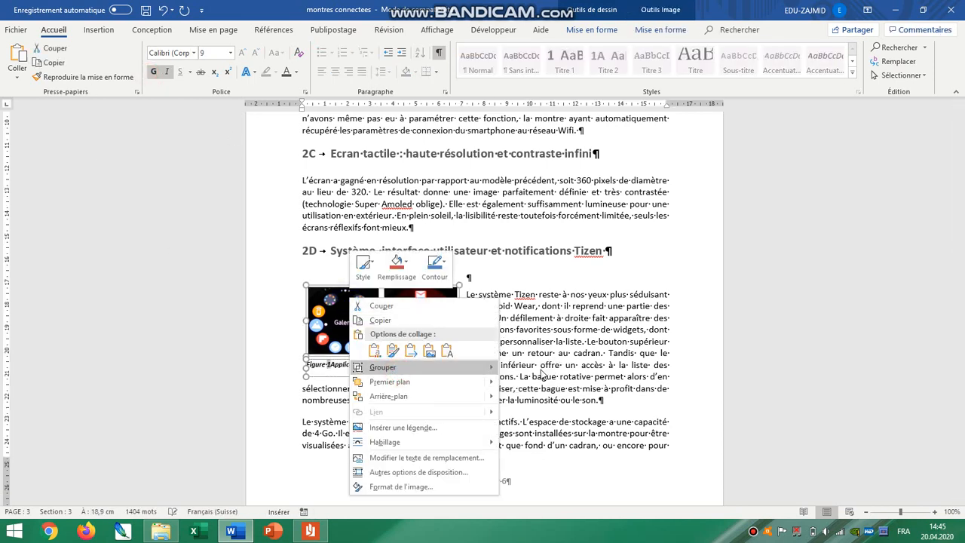
click(531, 368)
scroll(639, 337, down, 14)
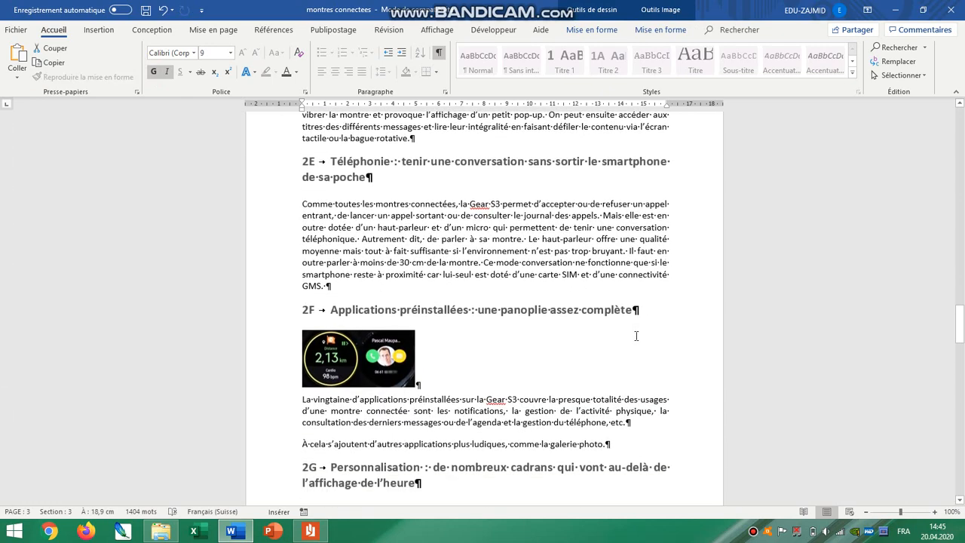
scroll(636, 336, up, 5)
scroll(636, 337, up, 5)
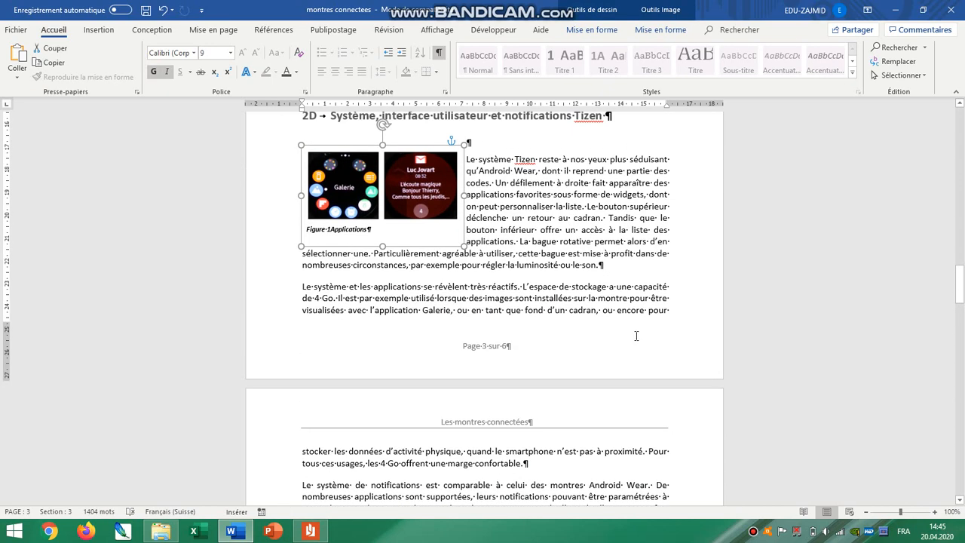
mouse_move(439, 193)
mouse_down()
mouse_move(437, 234)
mouse_move(427, 197)
mouse_up()
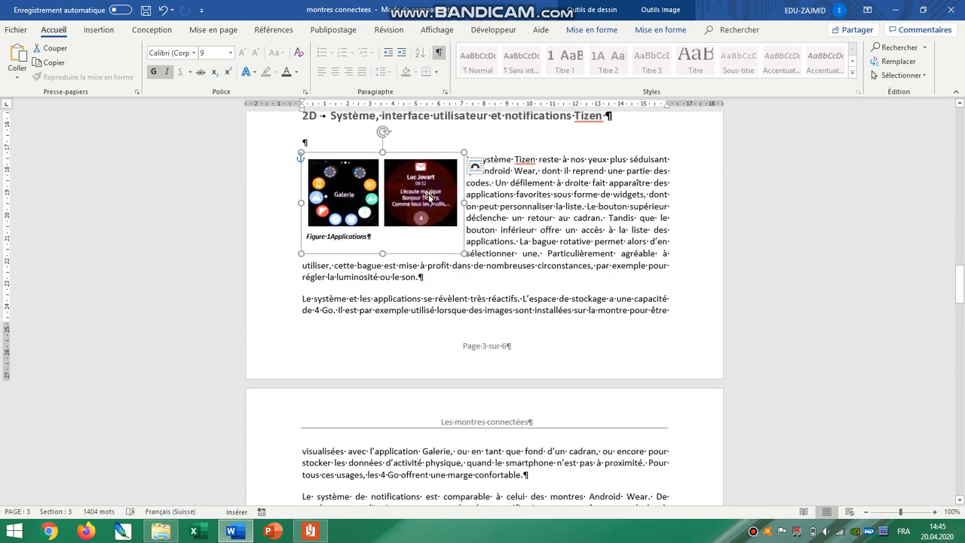
key(Escape)
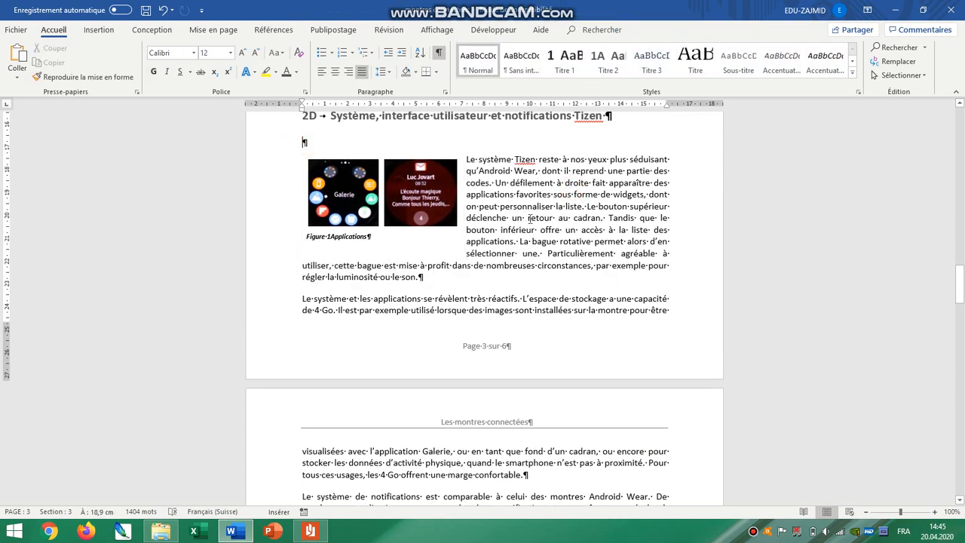
scroll(615, 389, down, 20)
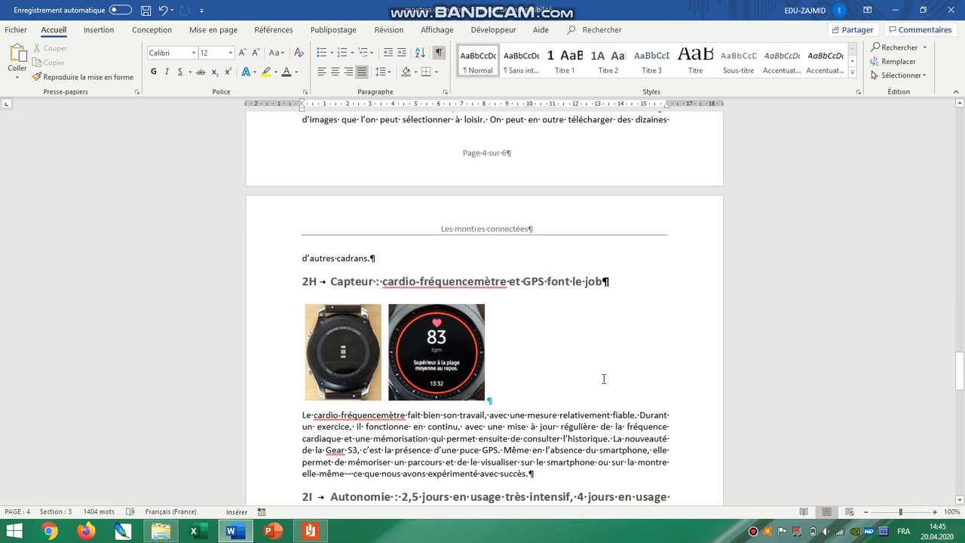
click(440, 364)
scroll(410, 326, up, 8)
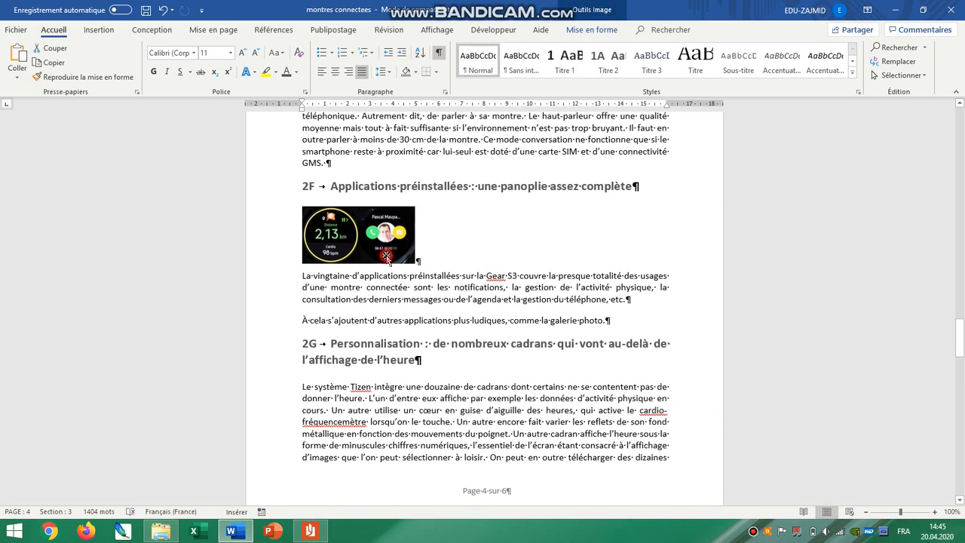
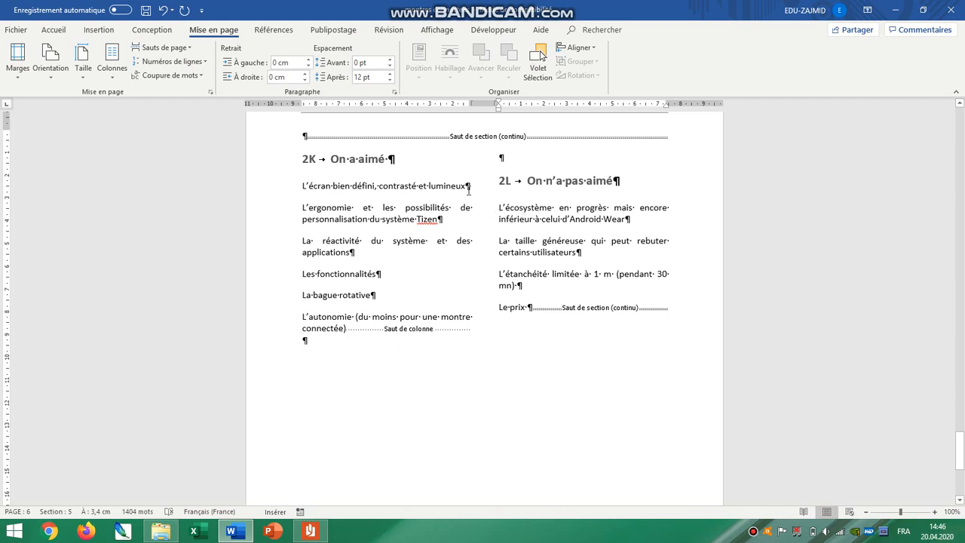
- Remove the empty paragraph above "On n'a pas aimé" and restyle that text as a Titre 2 subheading like "On a aimé"
key(BackSpace)
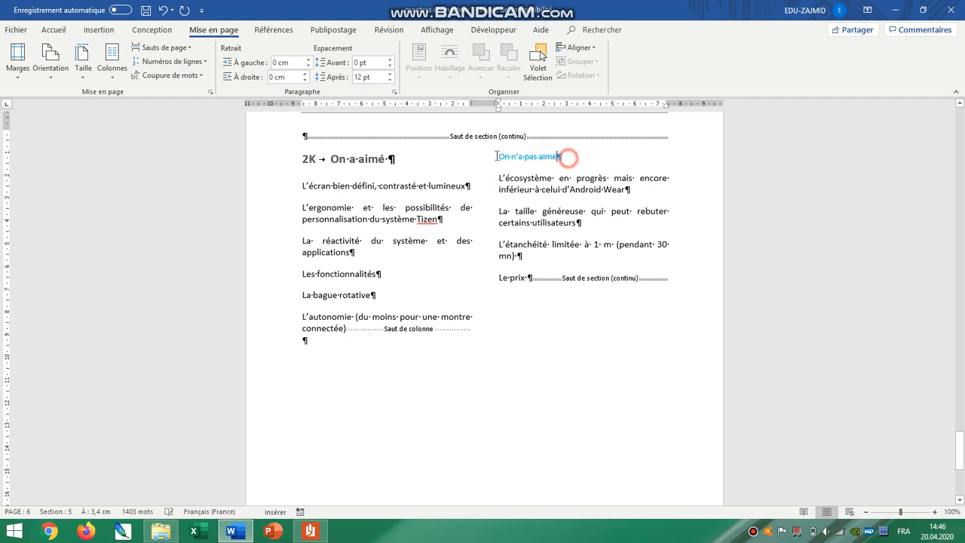
drag(567, 157, 496, 156)
click(54, 30)
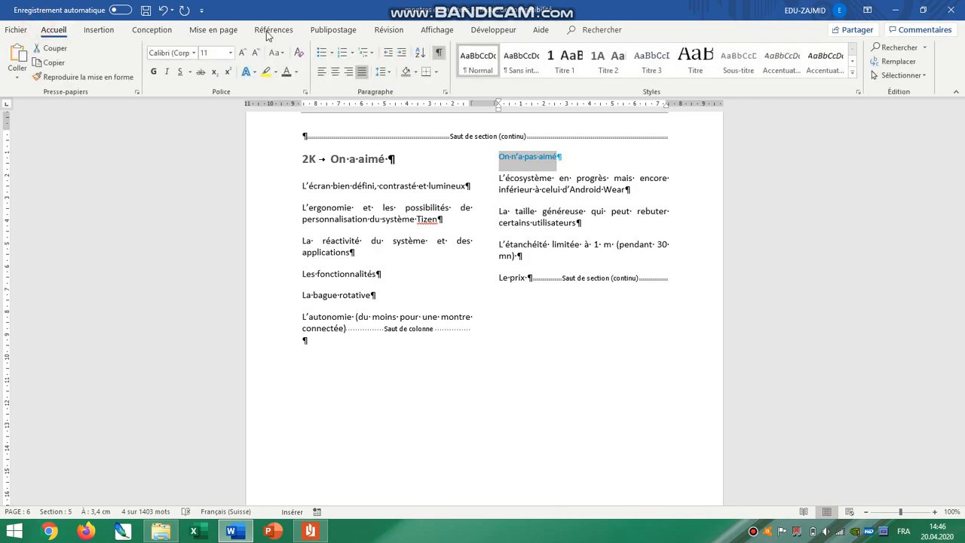
click(581, 62)
click(460, 210)
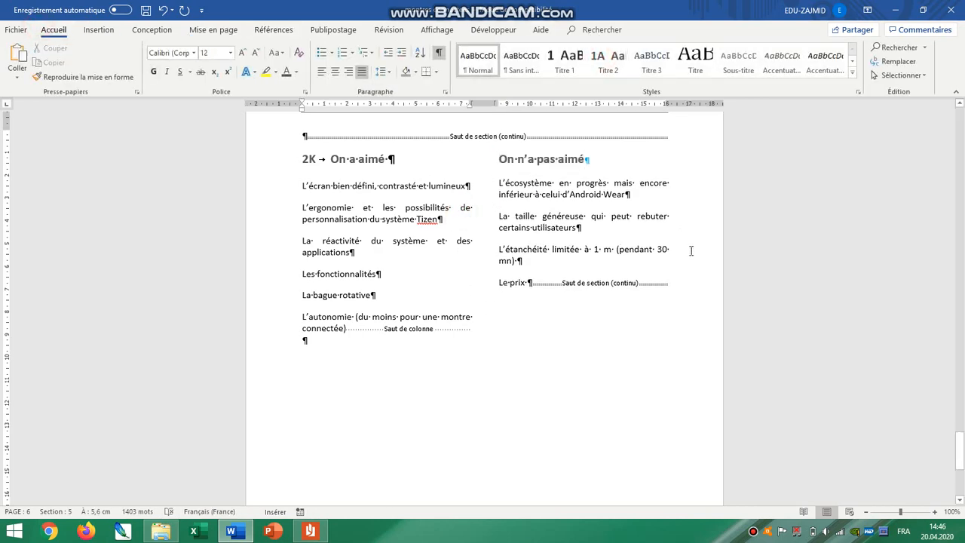
- Switch to the assignment PDF, read the requirement on the tables of illustrations and contents, and return to Word
click(310, 531)
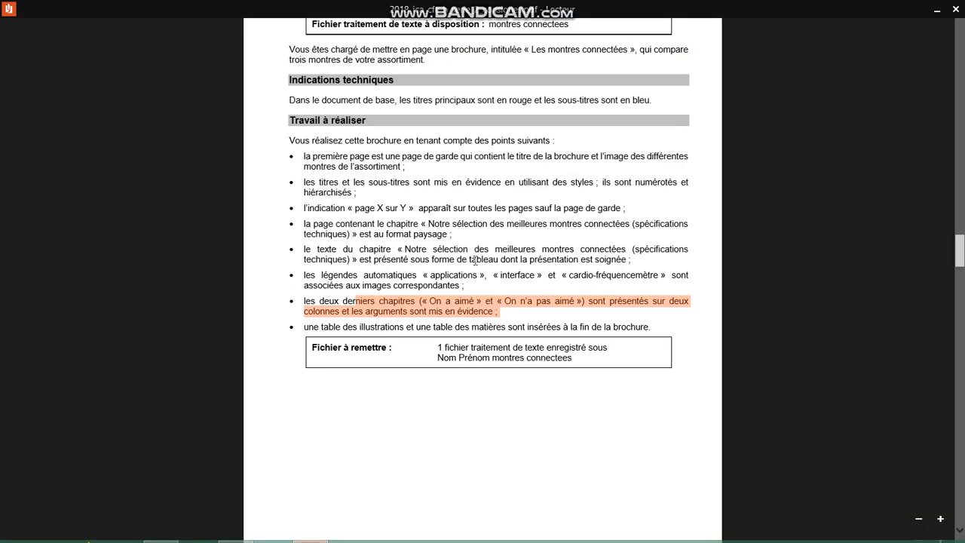
drag(340, 328, 628, 337)
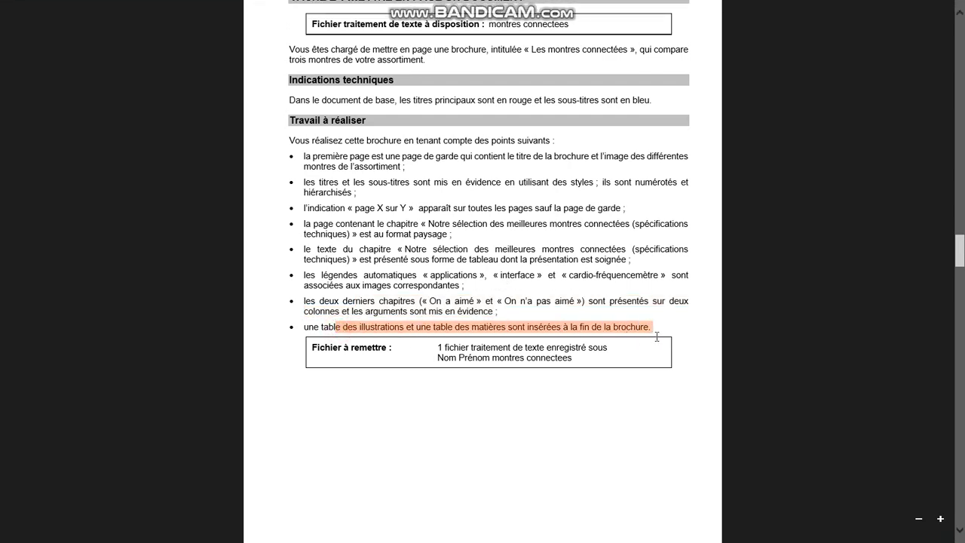
key(alt+Tab)
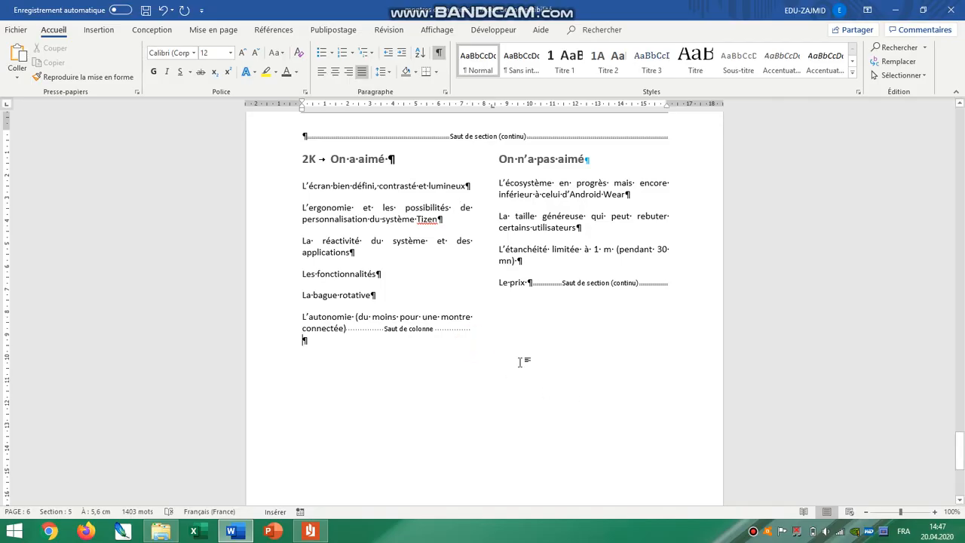
- Insert a page break after the two-column section to start a new last page
click(521, 361)
scroll(521, 360, down, 4)
scroll(521, 362, up, 10)
click(352, 414)
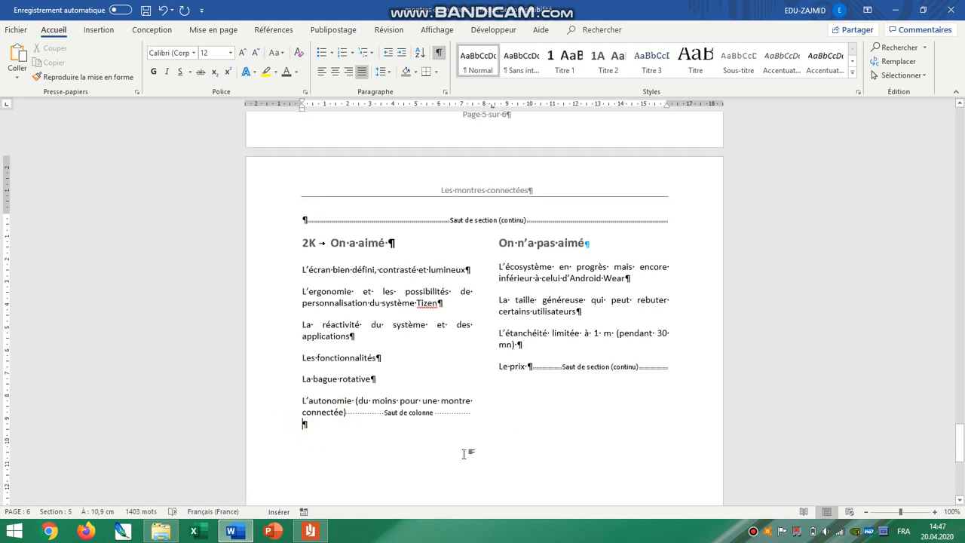
key(ctrl+Return)
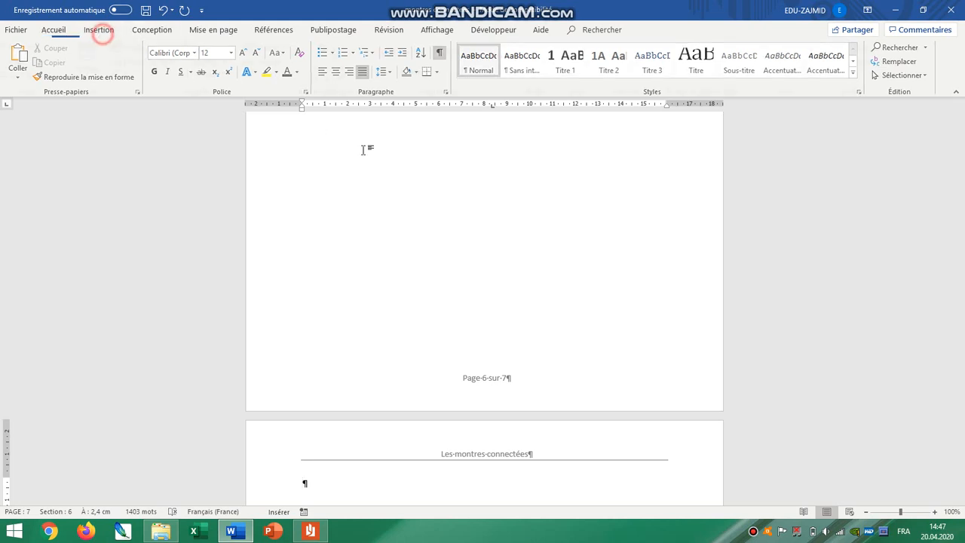
- Enter the title "Table d'illustrations" on the new last page and format it in 18 pt bold
click(99, 29)
click(213, 29)
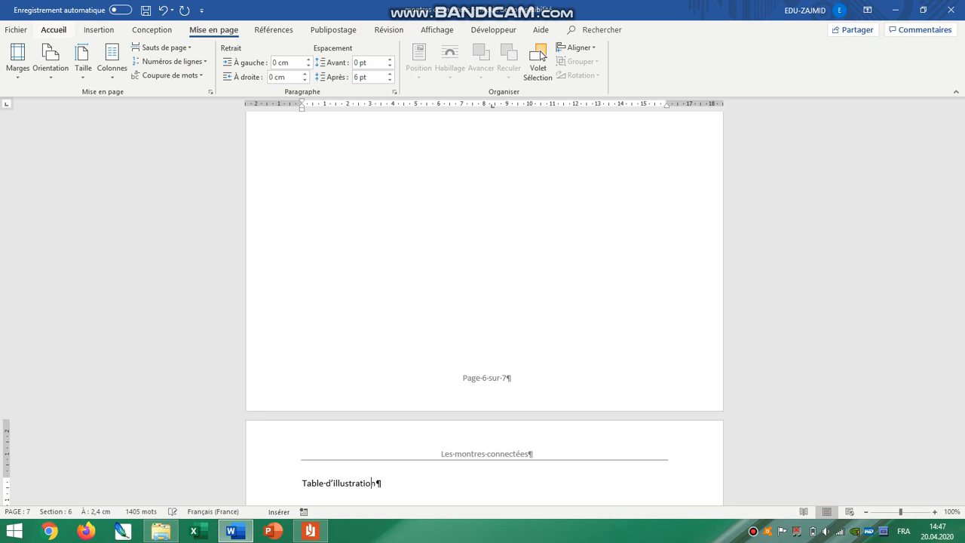
scroll(353, 311, down, 5)
drag(411, 203, 217, 211)
click(53, 36)
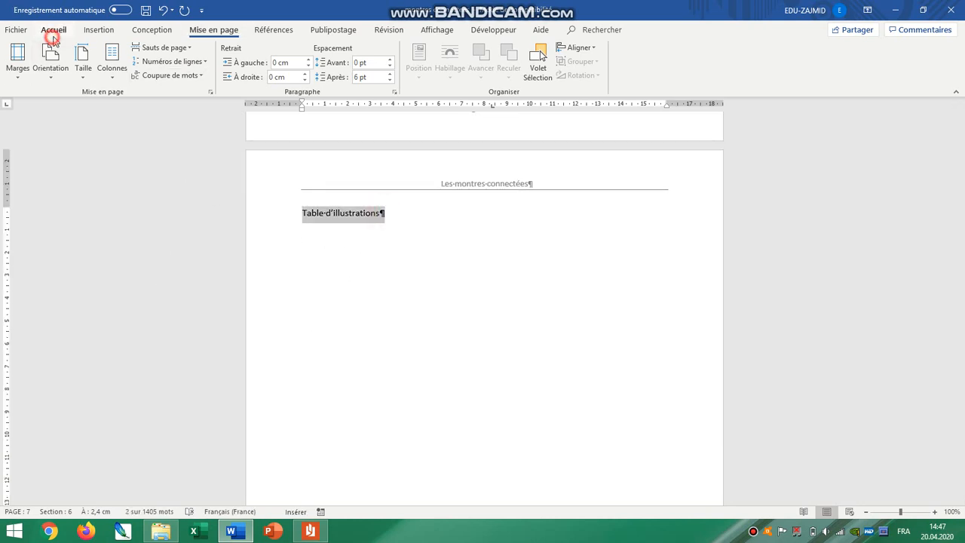
click(219, 52)
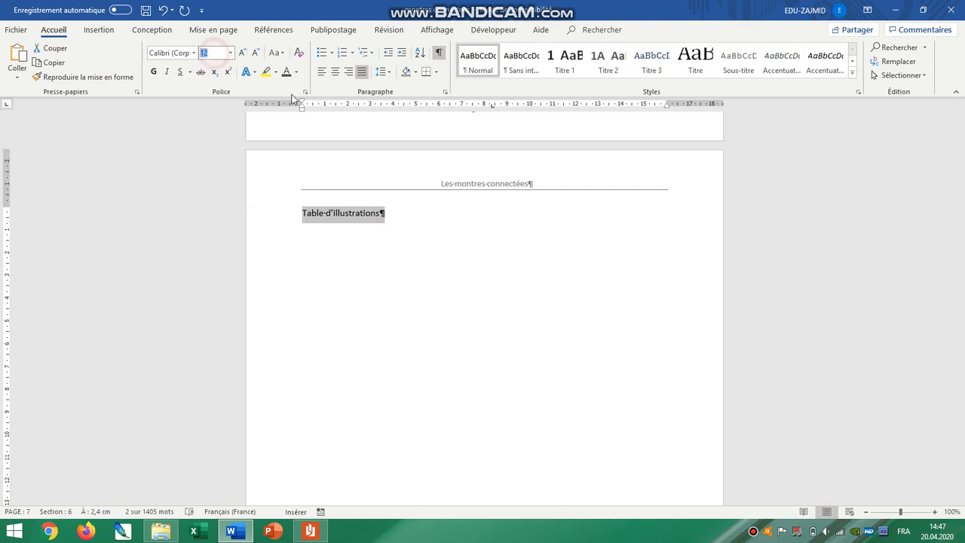
key(Return)
click(154, 72)
- Check the font formatting of main heading 1, and colour the "Table d'illustrations" title dark grey to match
scroll(499, 279, up, 20)
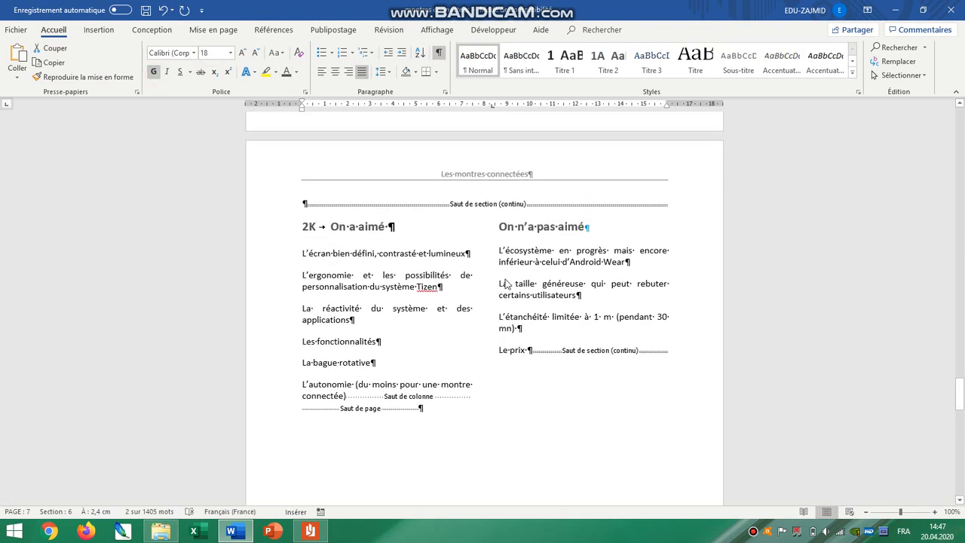
scroll(453, 218, up, 15)
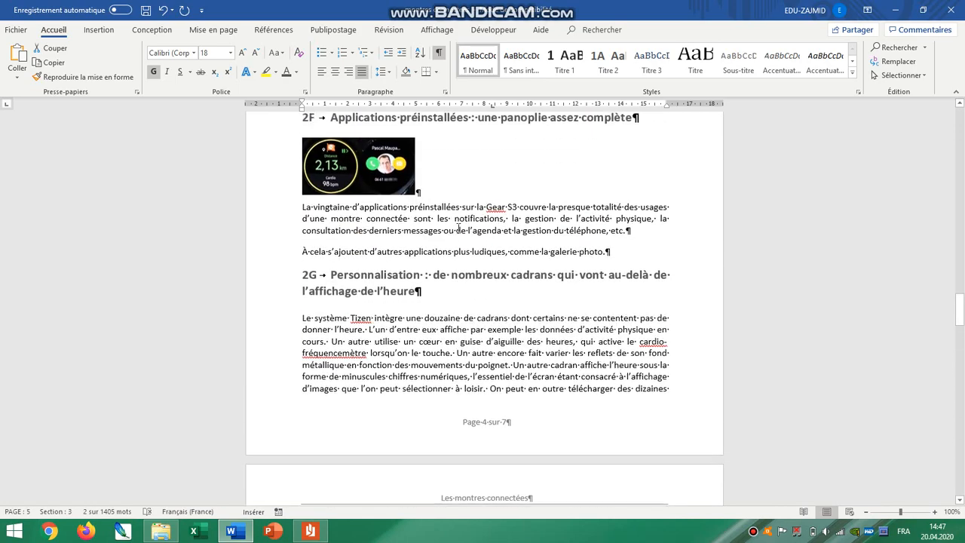
drag(962, 290, 956, 173)
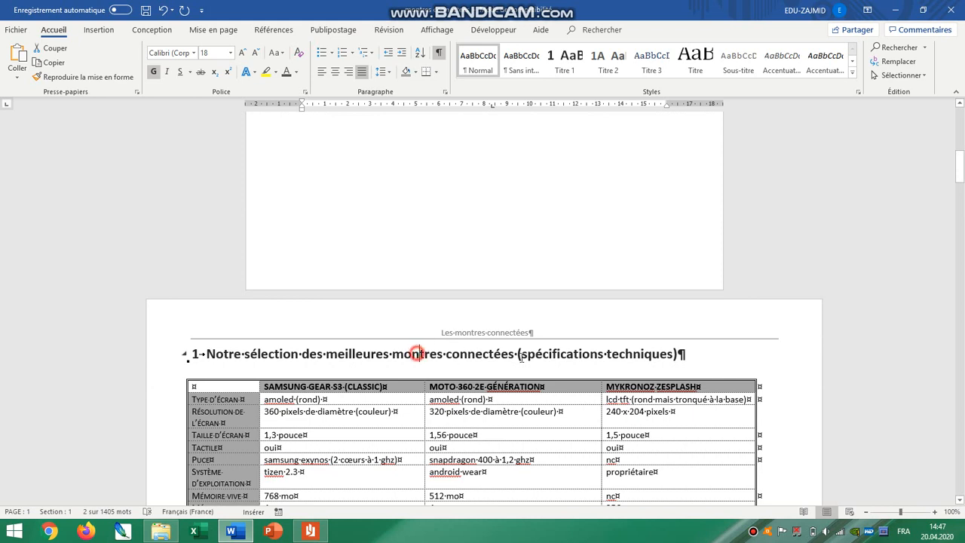
drag(417, 354, 520, 358)
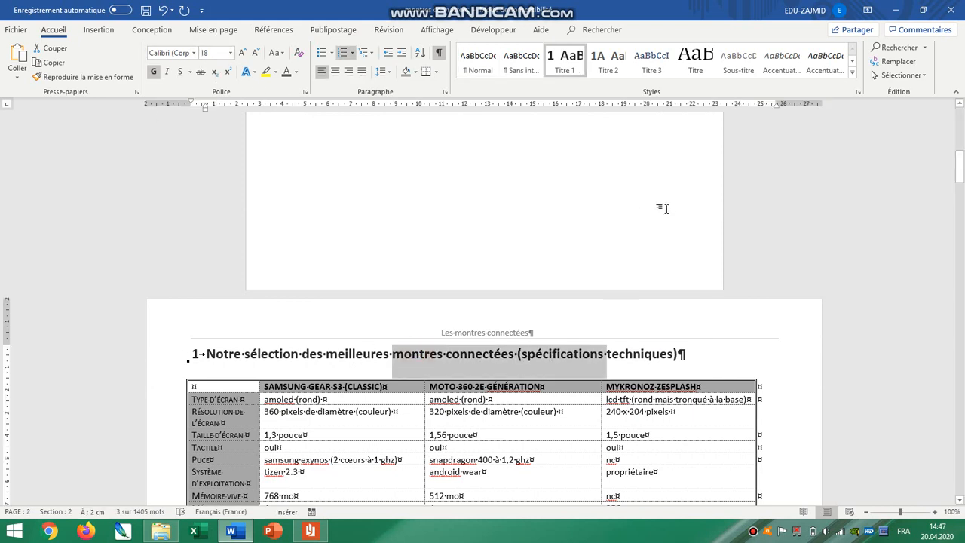
scroll(662, 208, down, 20)
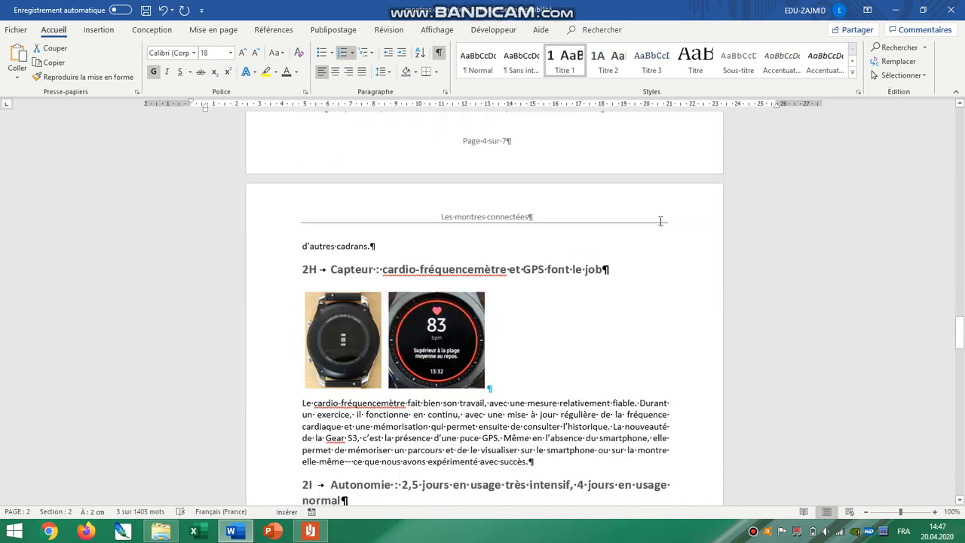
scroll(660, 221, down, 10)
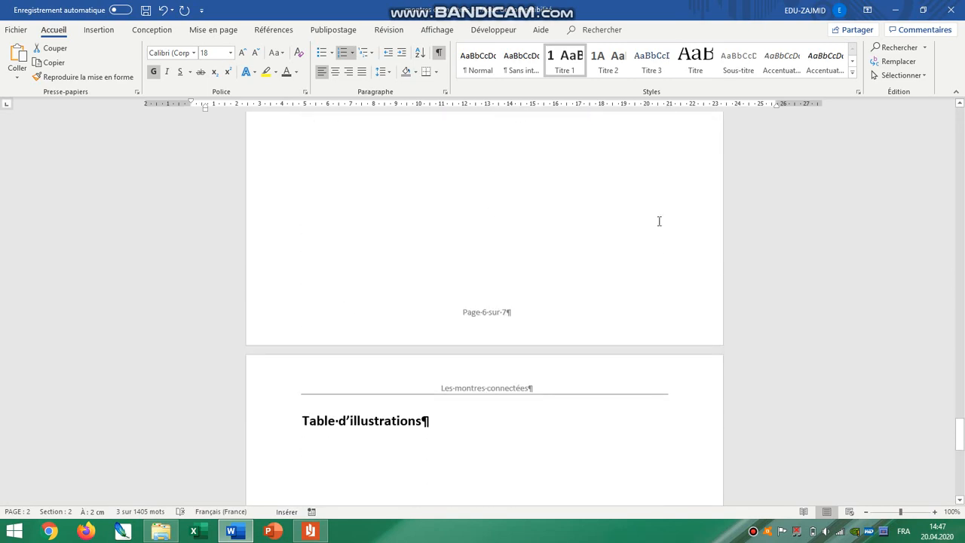
click(283, 413)
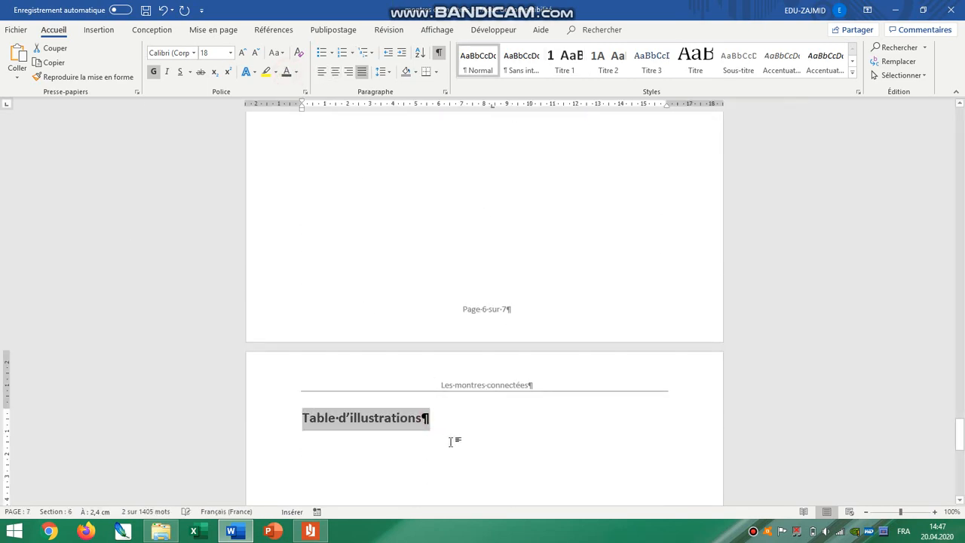
click(296, 72)
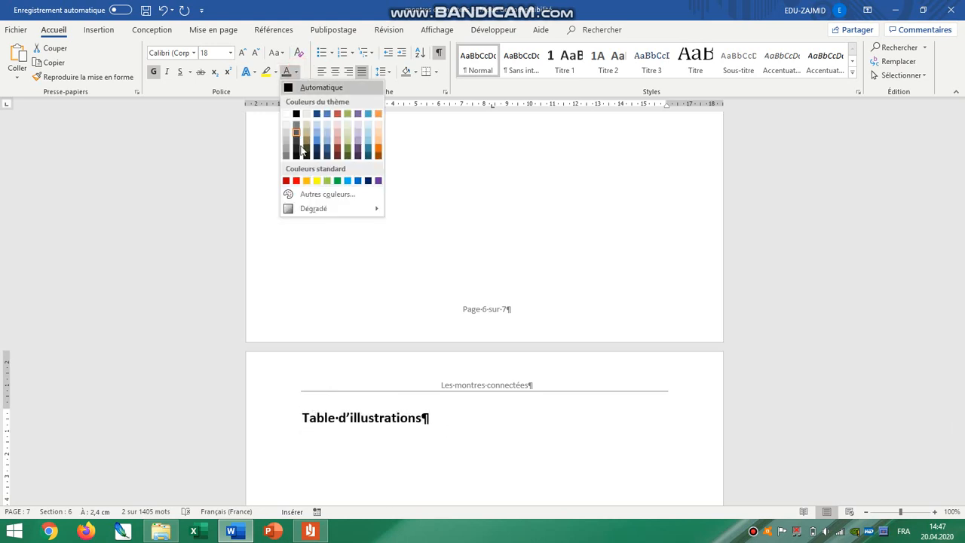
click(295, 146)
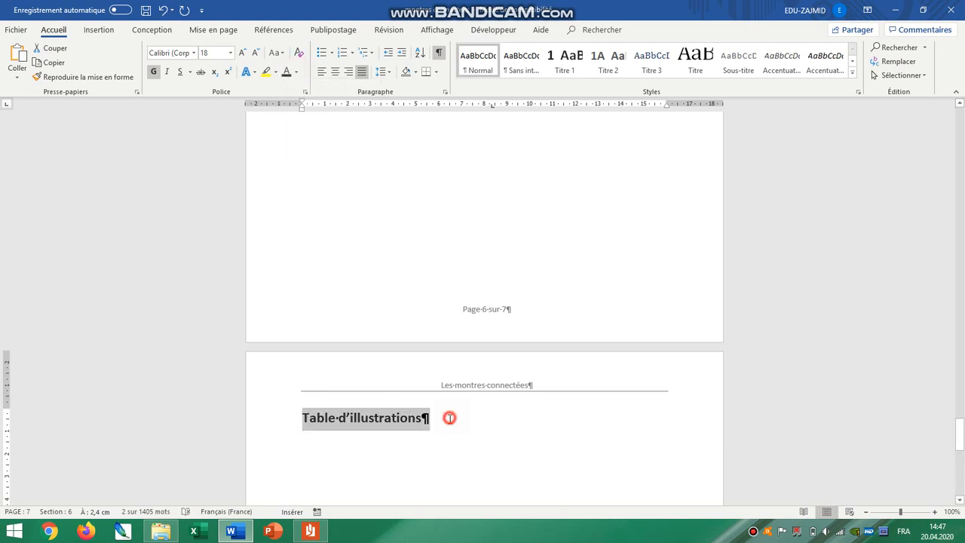
- Add the title "Table de matières" below "Table d'illustrations", leaving an empty paragraph under each title
click(450, 417)
text(Table de matières)
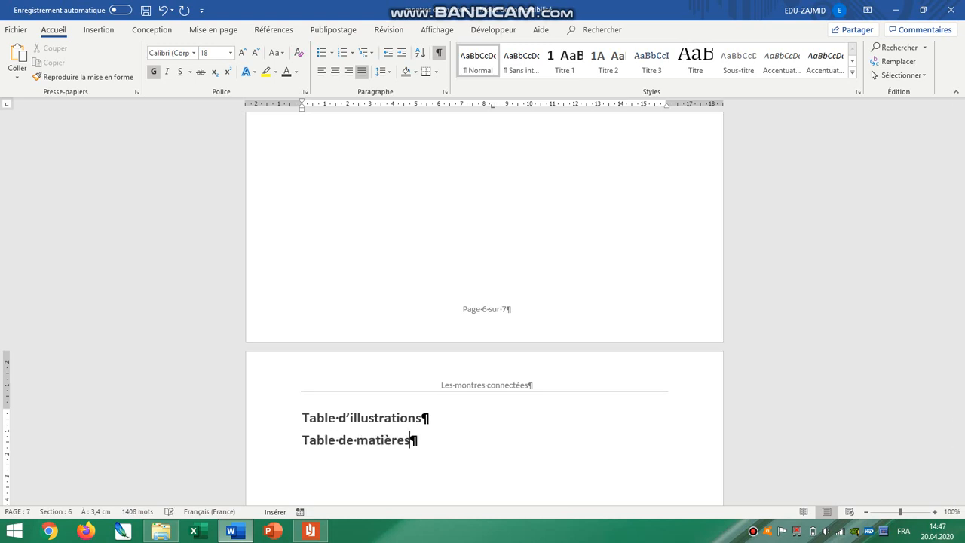
key(Return)
click(429, 419)
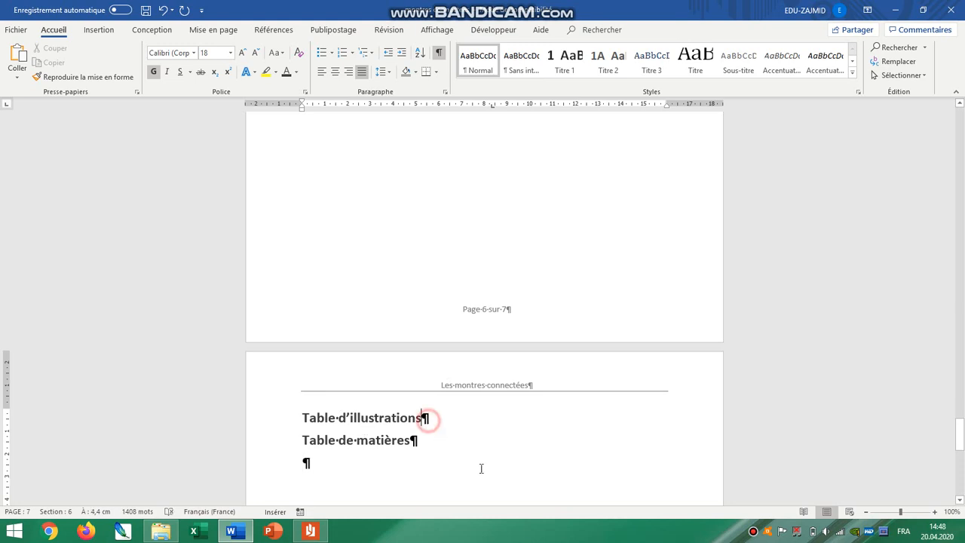
key(Return)
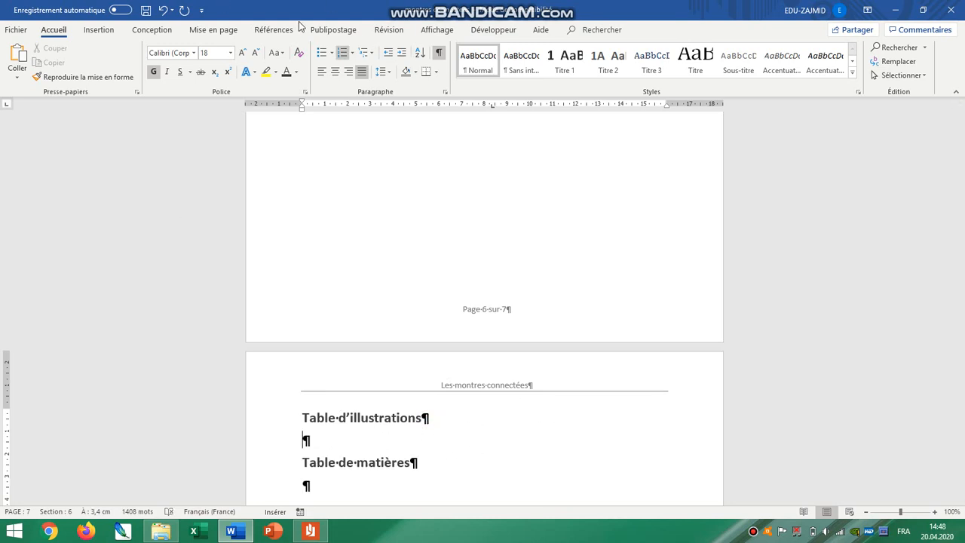
click(274, 30)
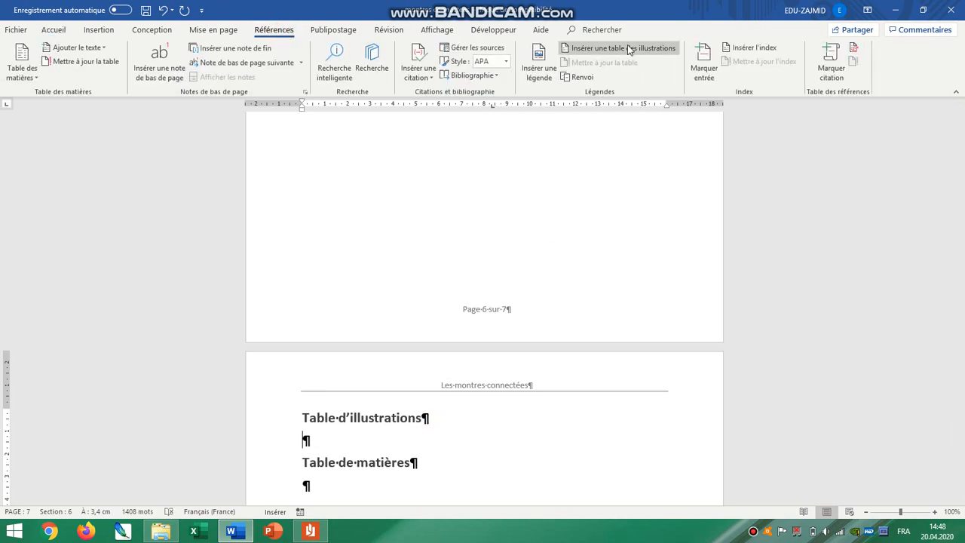
click(517, 216)
scroll(528, 241, up, 20)
scroll(563, 257, up, 15)
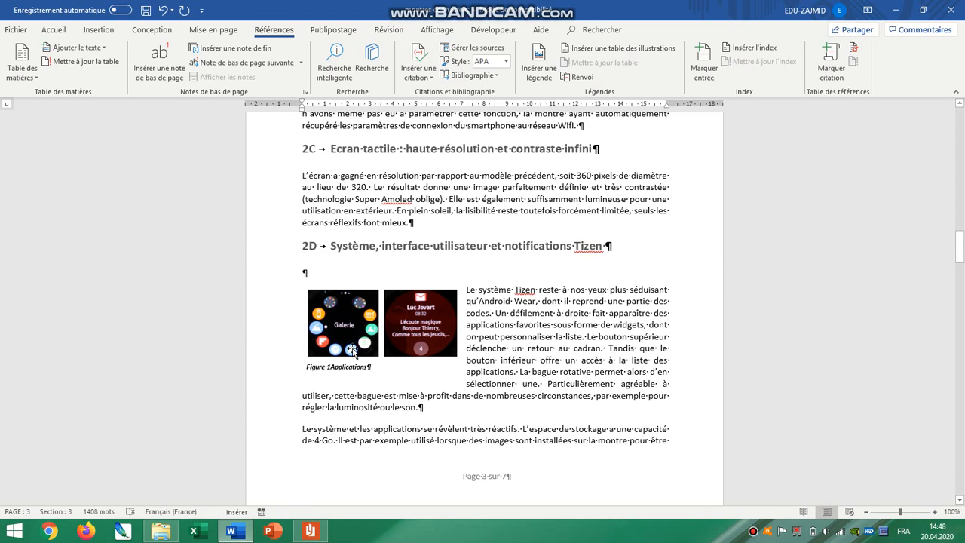
- Give the picture under heading 2F square text wrapping and position it beside the paragraph about preinstalled applications
scroll(377, 358, down, 10)
right_click(381, 355)
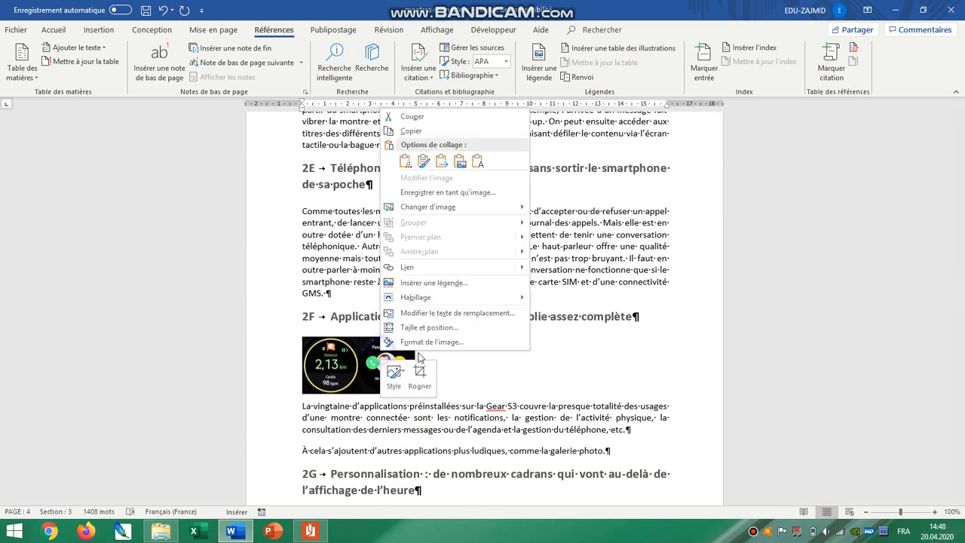
click(574, 353)
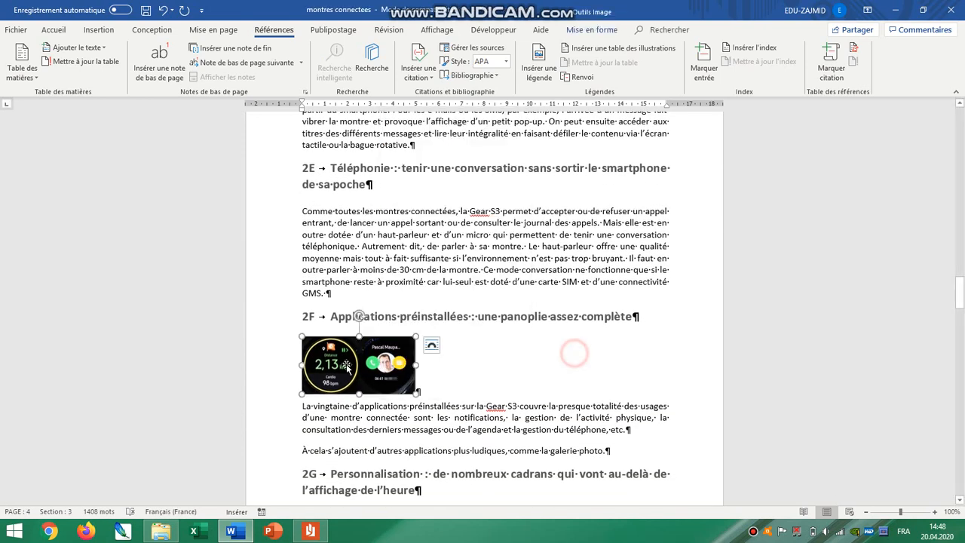
click(431, 345)
click(467, 413)
mouse_move(409, 371)
mouse_down()
mouse_move(405, 387)
mouse_move(397, 374)
mouse_move(400, 383)
mouse_up()
- Add the caption "Figure 2: Interface" below the picture under heading 2F and make the caption bold
right_click(399, 383)
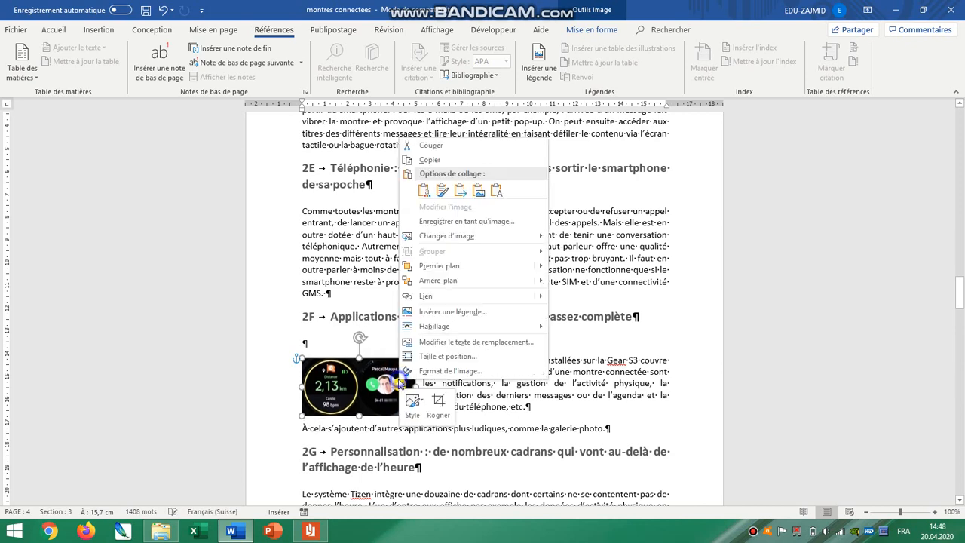
click(459, 316)
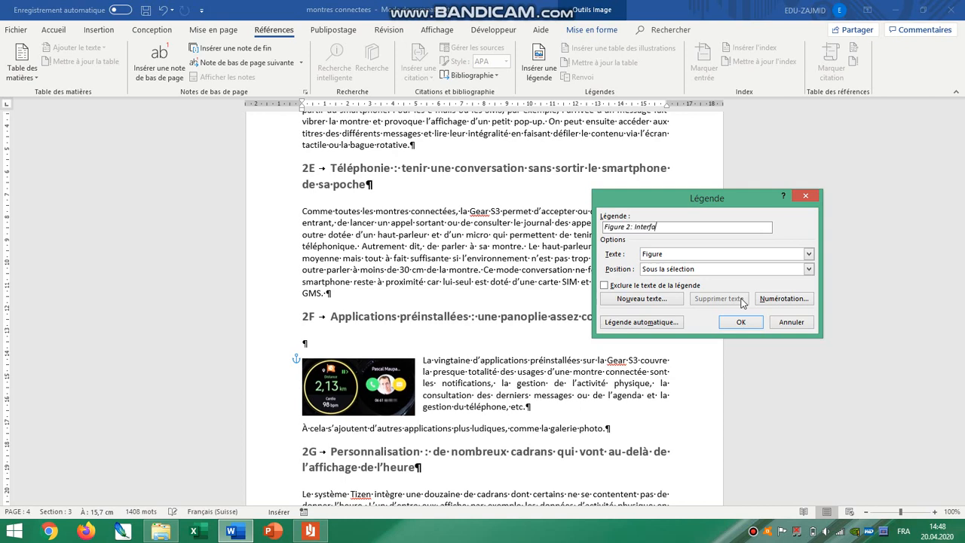
click(740, 322)
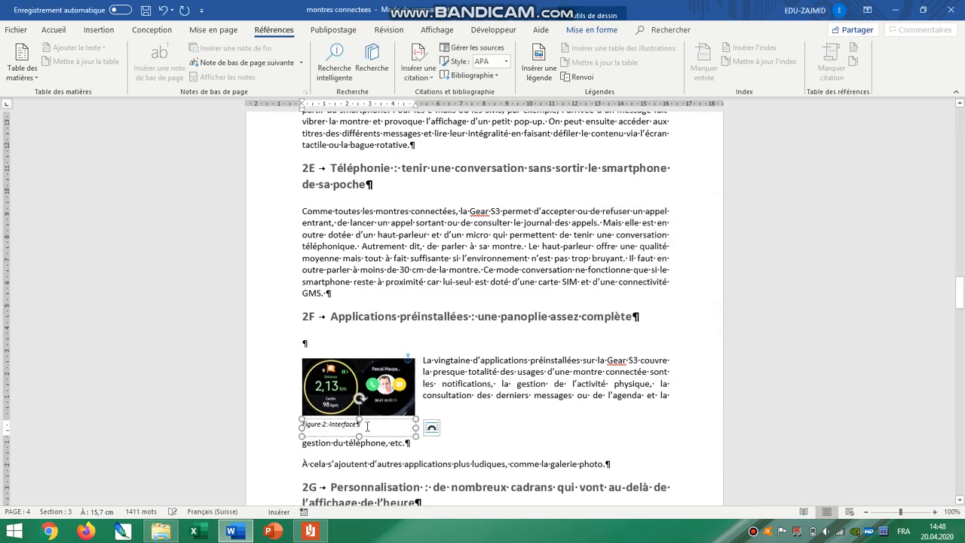
click(53, 30)
click(154, 73)
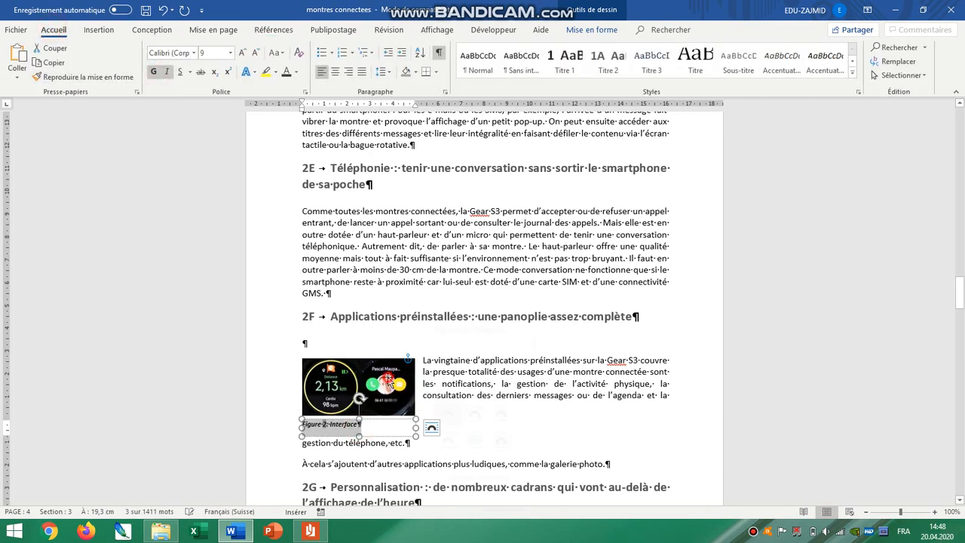
- Group the picture under heading 2F with its "Figure 2: Interface" caption
click(397, 405)
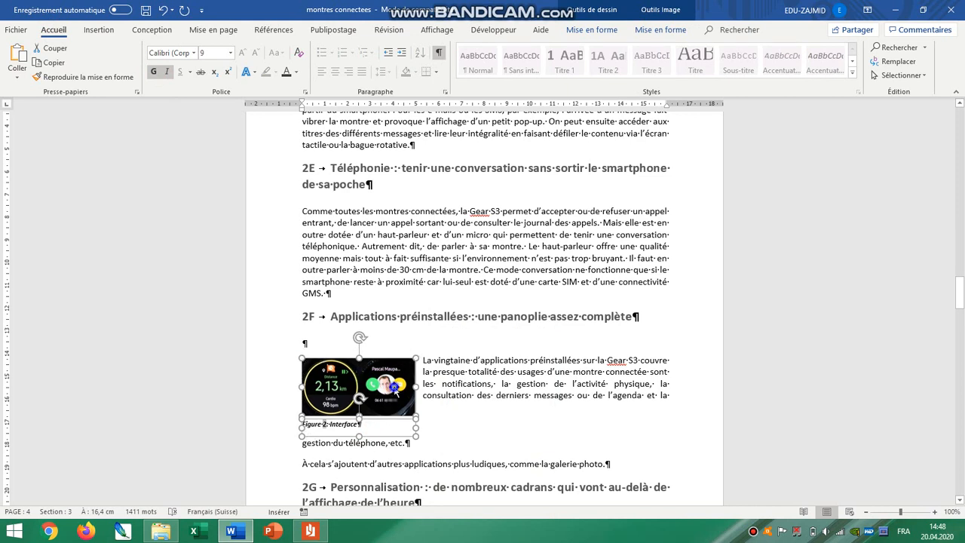
right_click(394, 387)
click(455, 259)
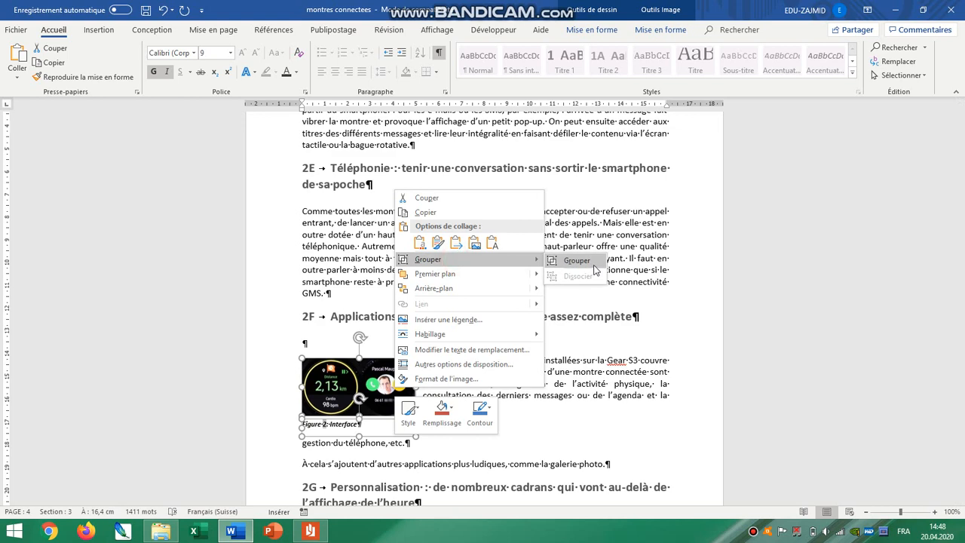
click(595, 267)
- Give the watch picture under heading 2H square text wrapping and move it to the right side of the paragraph
scroll(482, 301, down, 15)
click(394, 258)
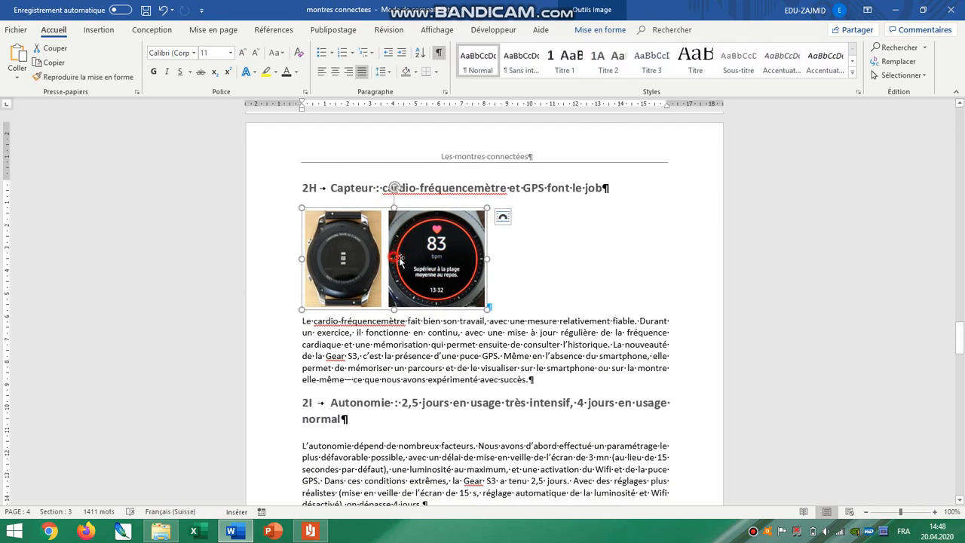
click(445, 259)
click(502, 219)
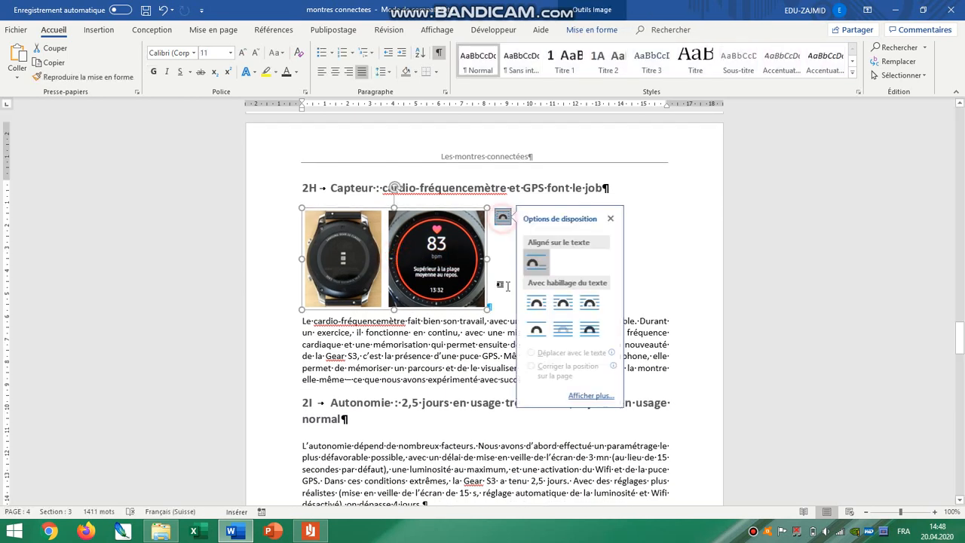
click(539, 304)
drag(426, 275, 579, 279)
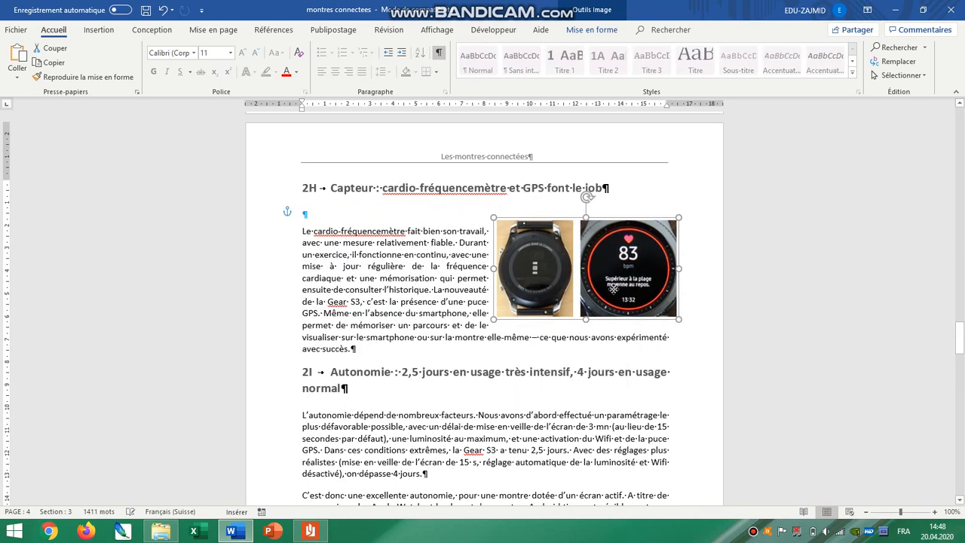
- Add the caption "Figure 3 Cardio-fréquence" below the watch picture under heading 2H and make the caption bold
right_click(587, 281)
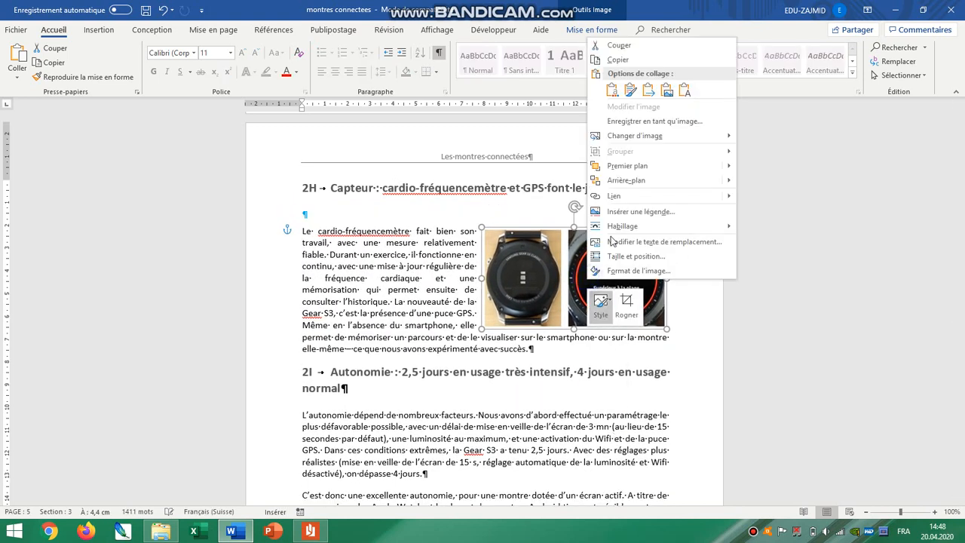
click(633, 209)
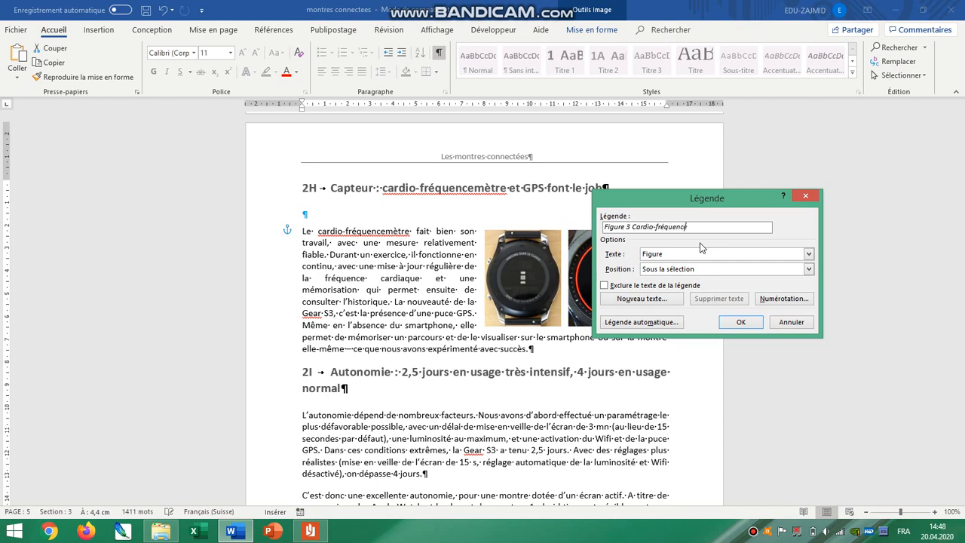
click(740, 324)
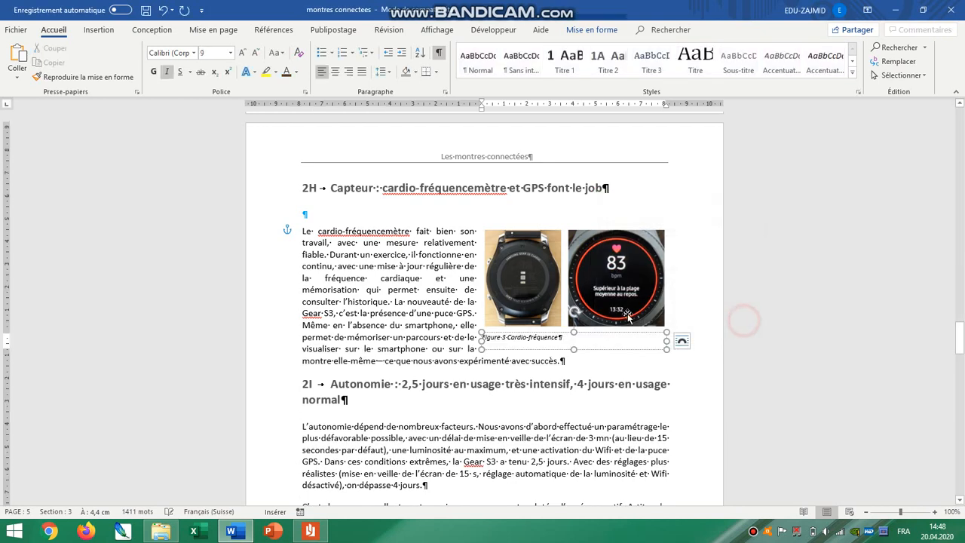
triple_click(572, 339)
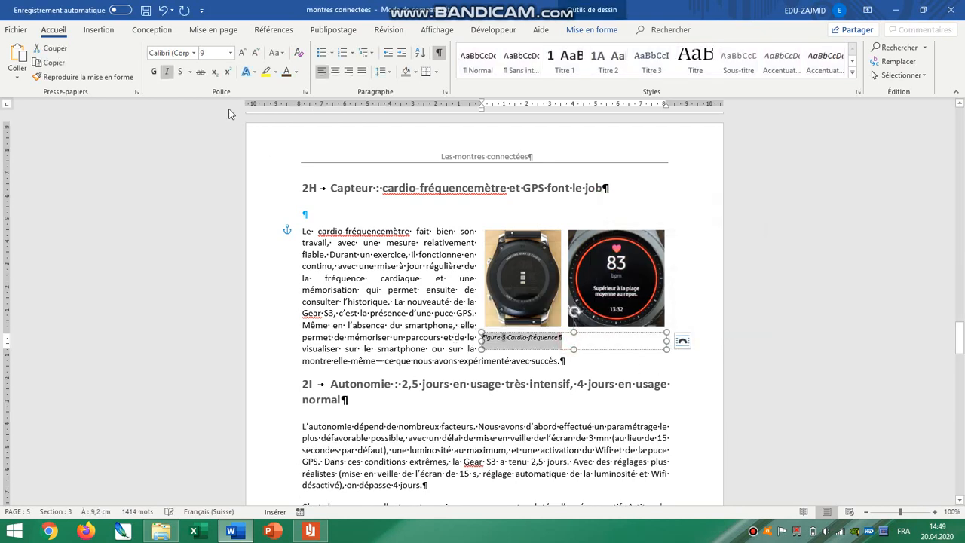
- Group the watch picture under heading 2H with its "Figure 3 Cardio-fréquence" caption
shift+click(618, 279)
right_click(591, 277)
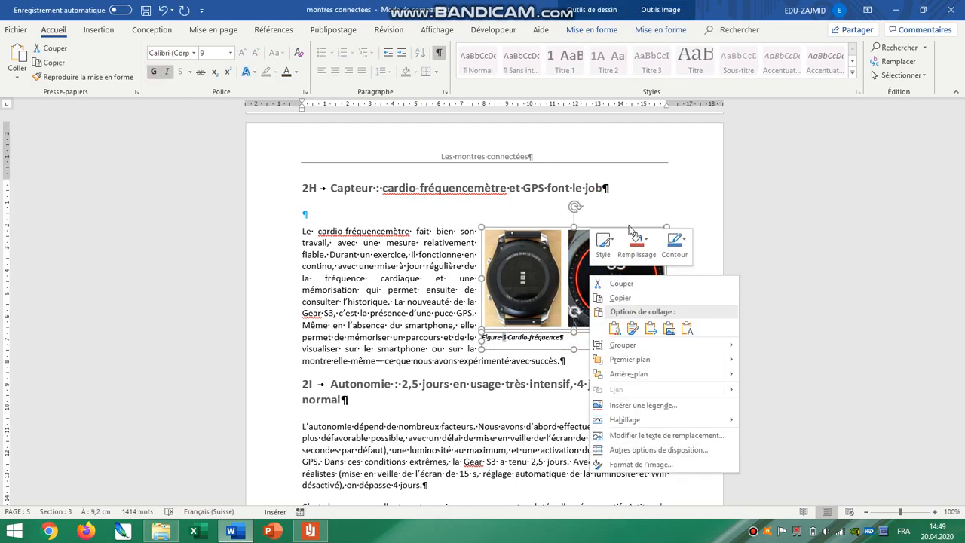
mouse_move(624, 345)
click(747, 345)
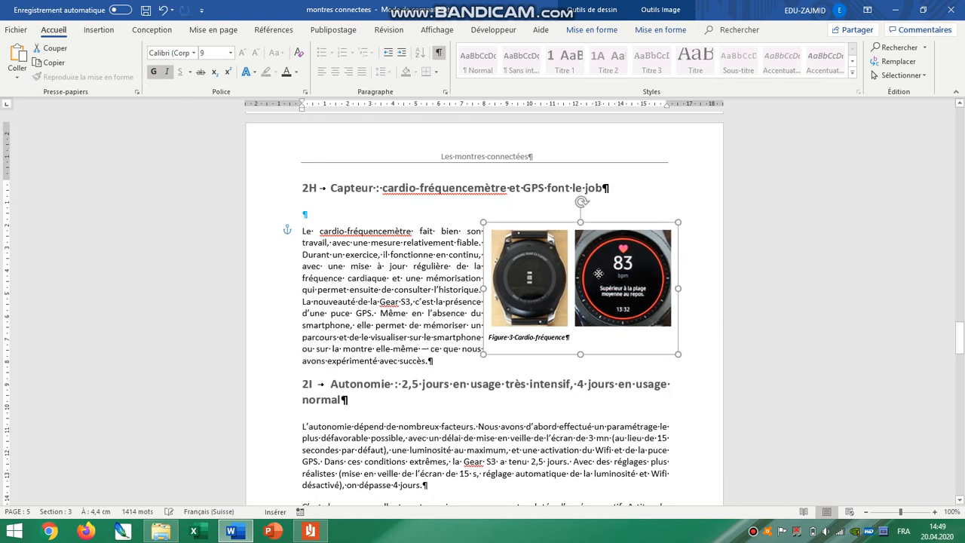
- Insert a table of illustrations for the Figure captions in the empty paragraph below "Table d'illustrations", using the default settings
scroll(605, 283, down, 15)
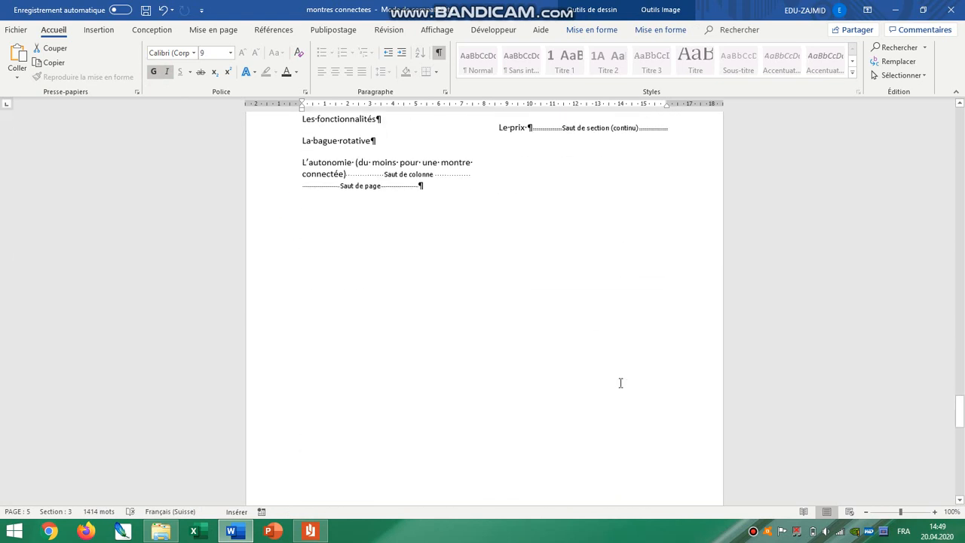
scroll(621, 382, down, 3)
click(342, 234)
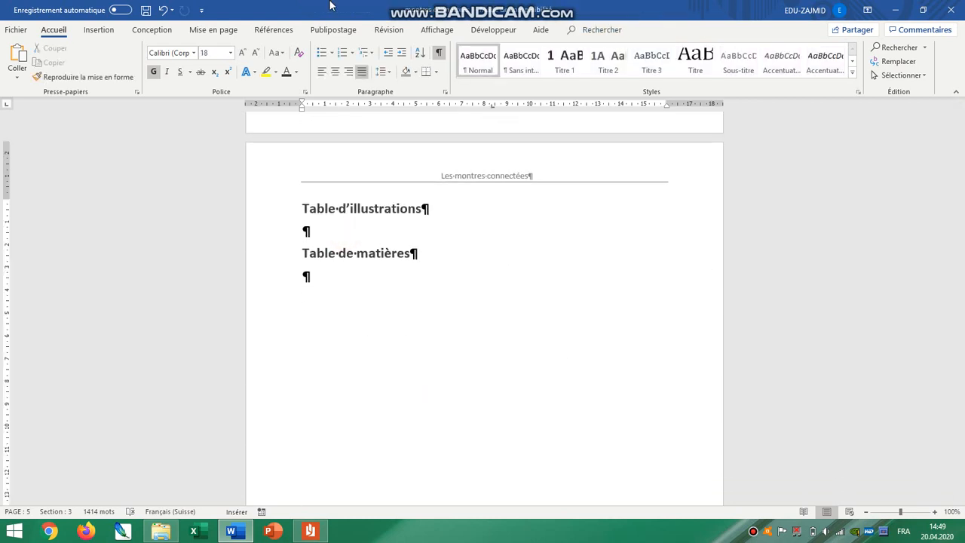
click(386, 31)
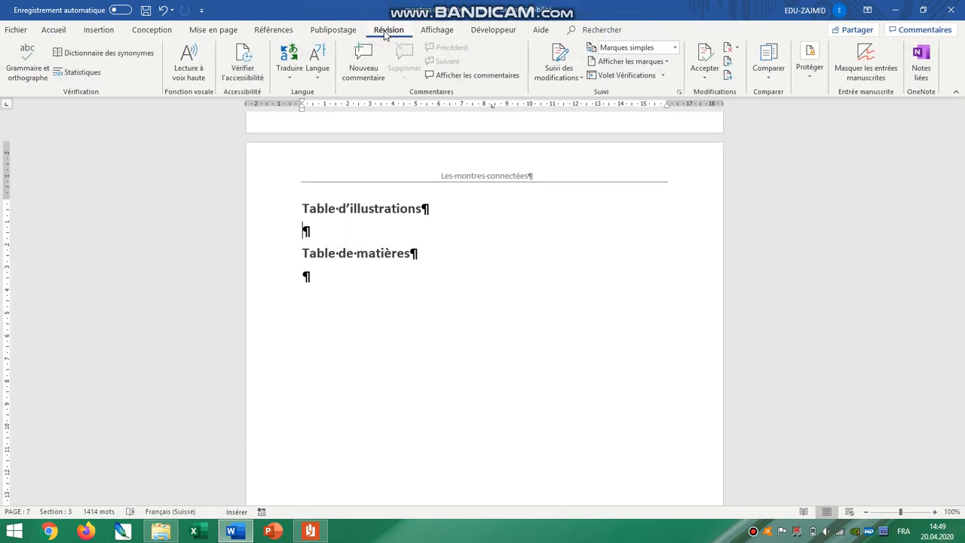
click(271, 30)
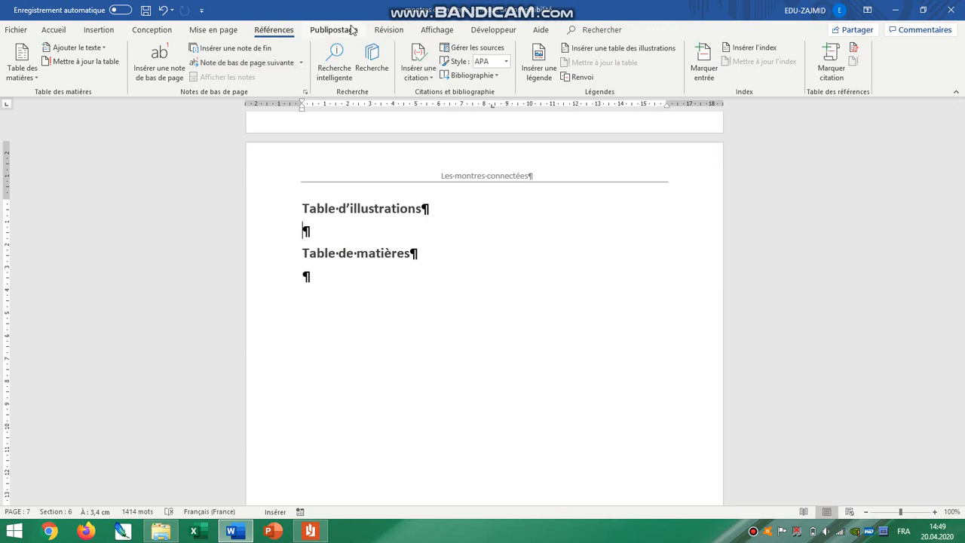
click(633, 48)
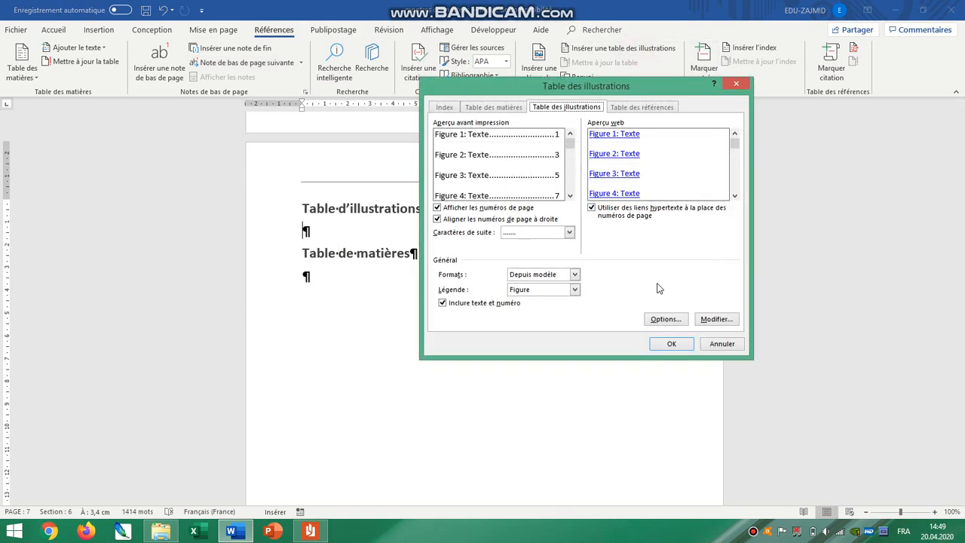
click(681, 345)
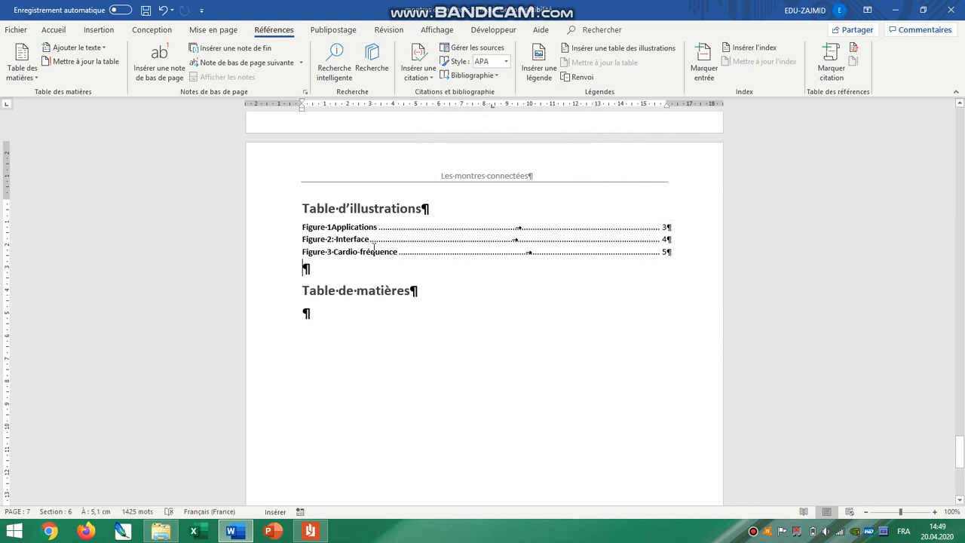
- Delete the generated table of illustrations below the "Table d'illustrations" title
click(314, 317)
drag(683, 258, 303, 226)
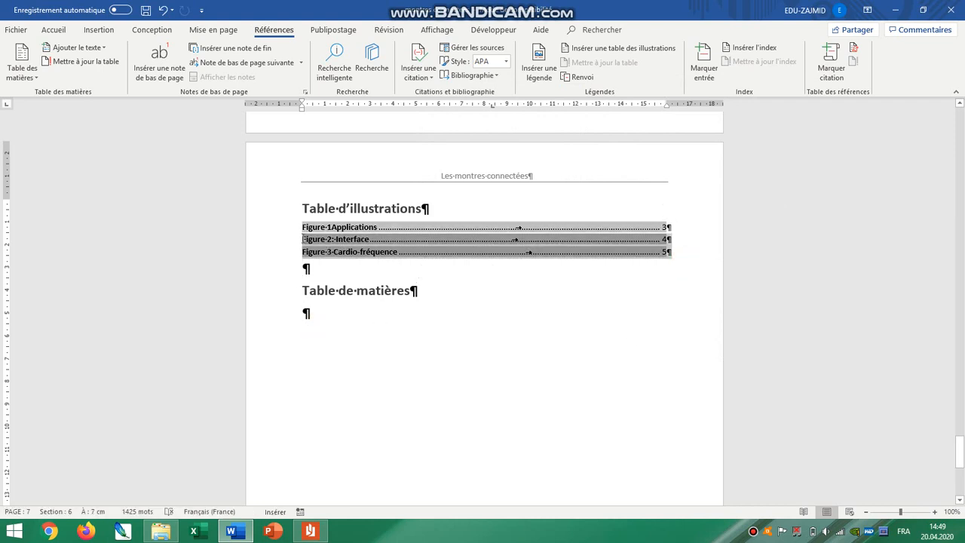
click(689, 257)
drag(689, 258, 294, 231)
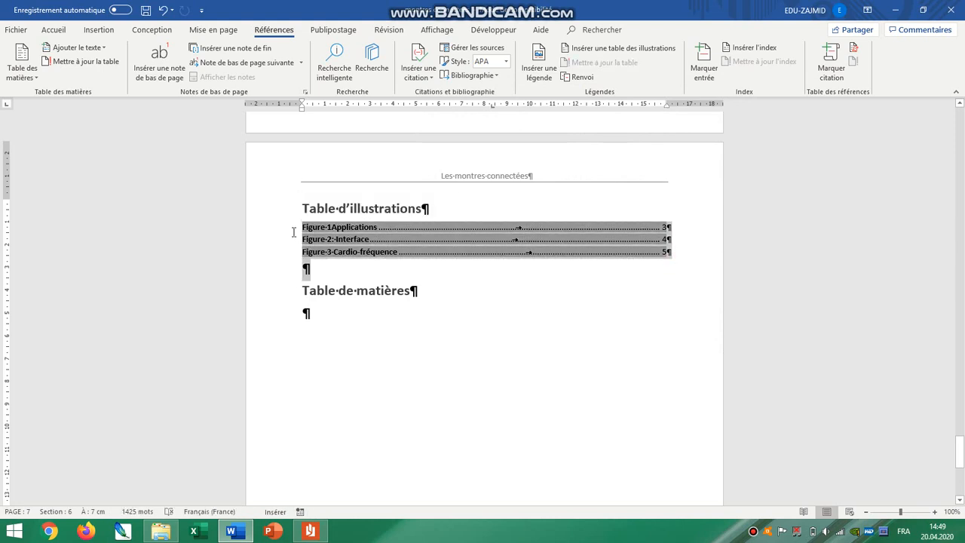
key(Delete)
- Insert the table of illustrations again below its title, with the "Table des illustrations" style changed to 14 pt
click(595, 48)
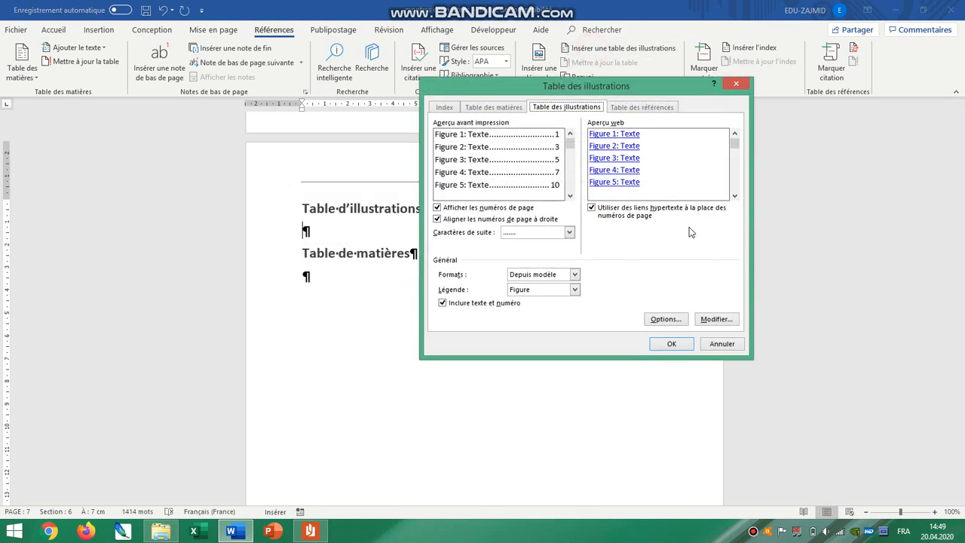
click(716, 319)
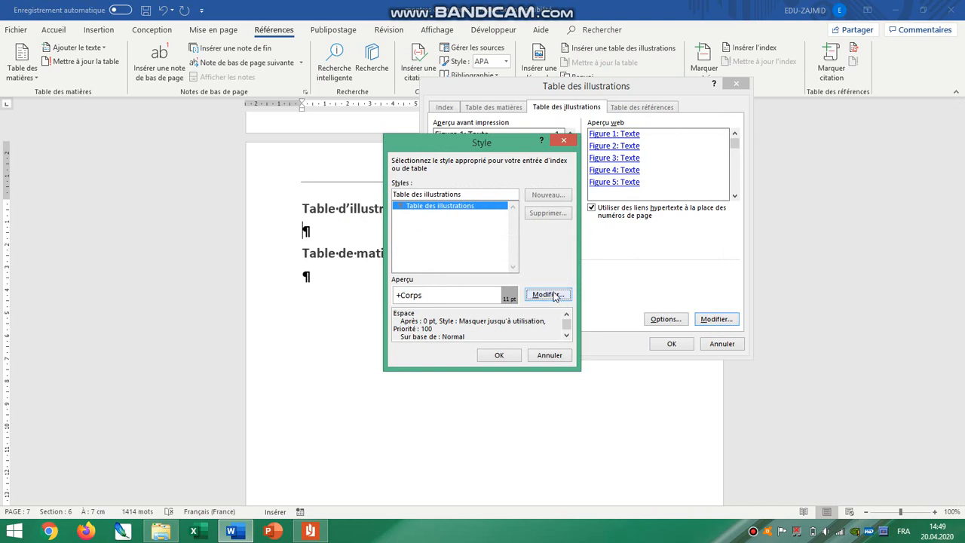
click(555, 296)
click(391, 211)
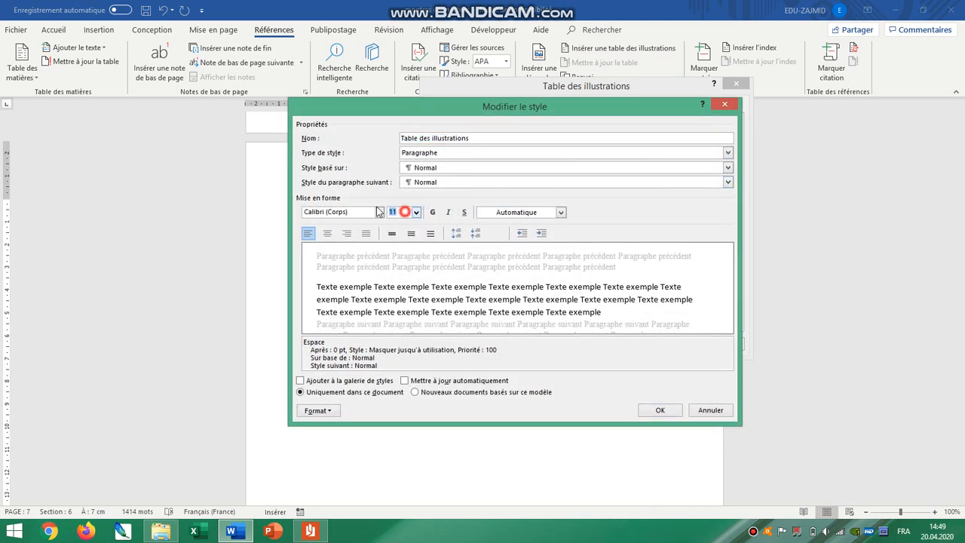
text(14)
key(Tab)
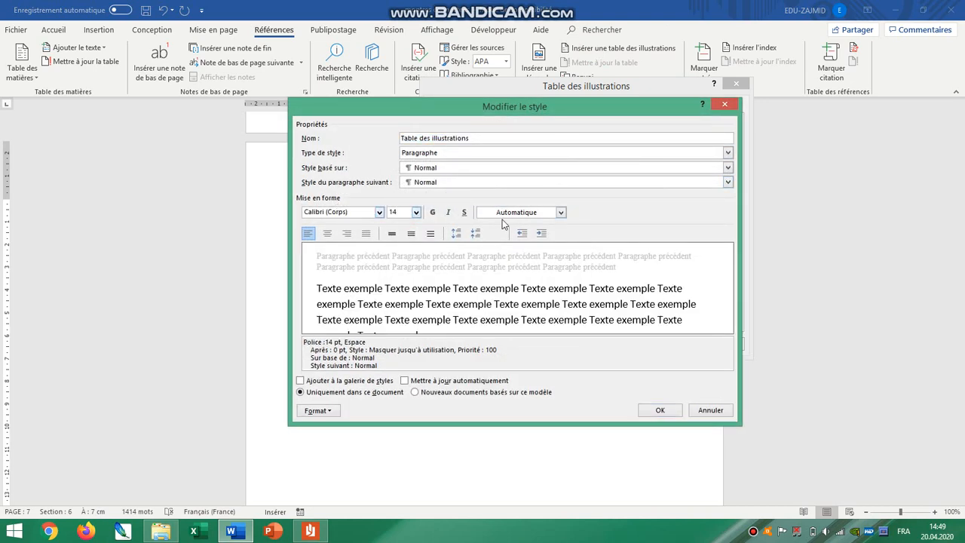
click(659, 410)
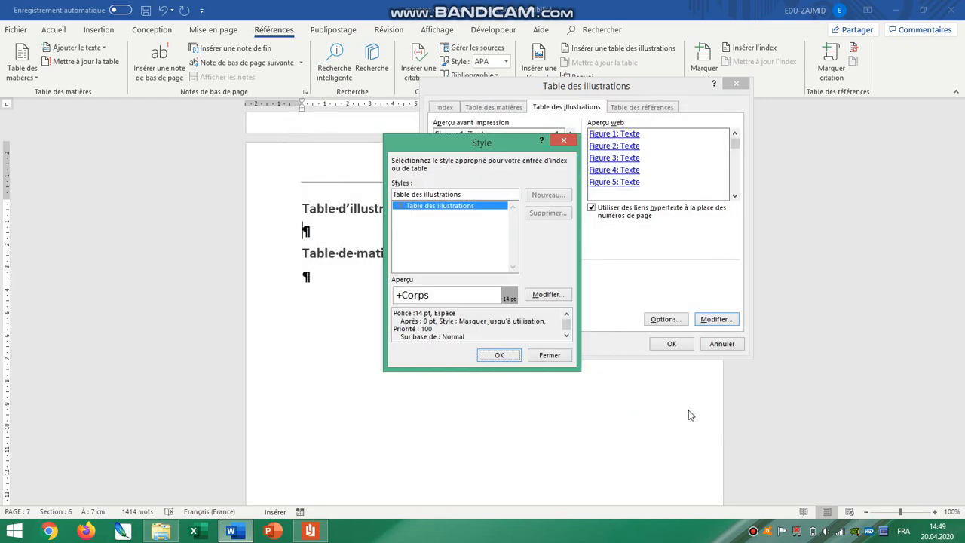
click(510, 359)
click(670, 344)
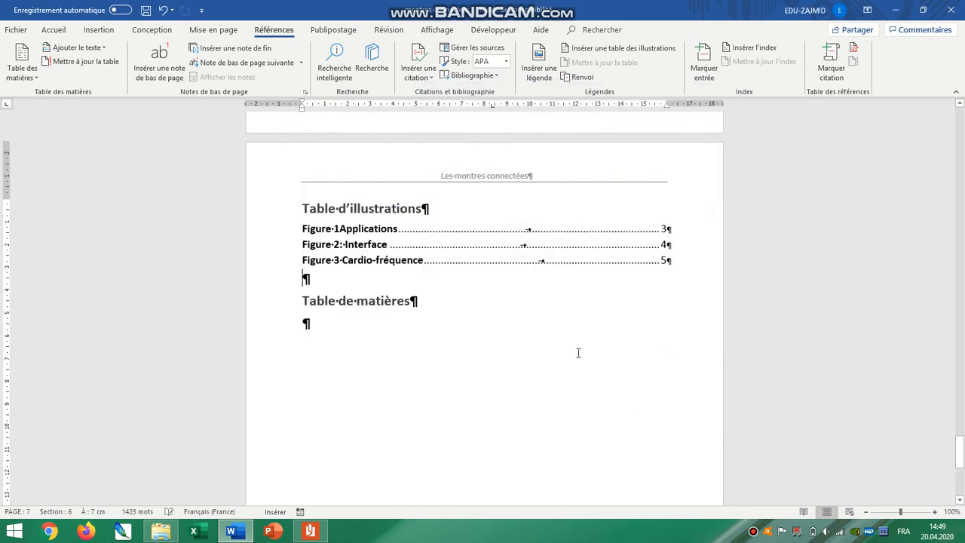
- Insert a custom three-level table of contents in the empty paragraph below "Table de matières", with the TM 1 style changed to 14 pt
click(323, 325)
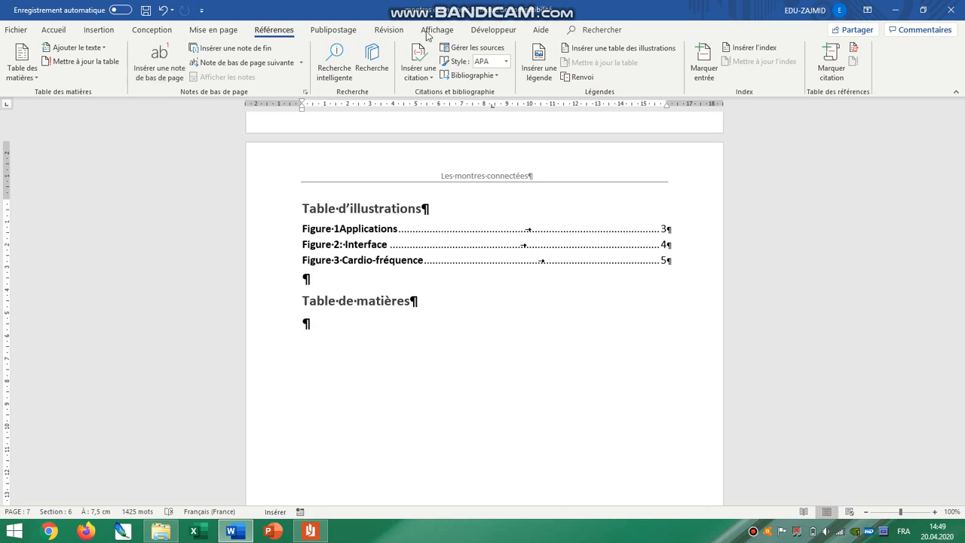
click(22, 67)
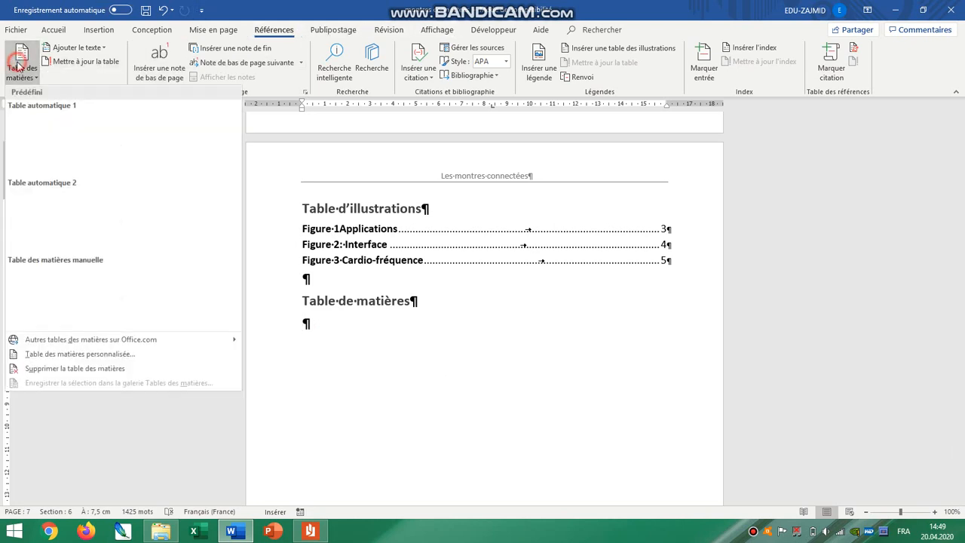
click(94, 354)
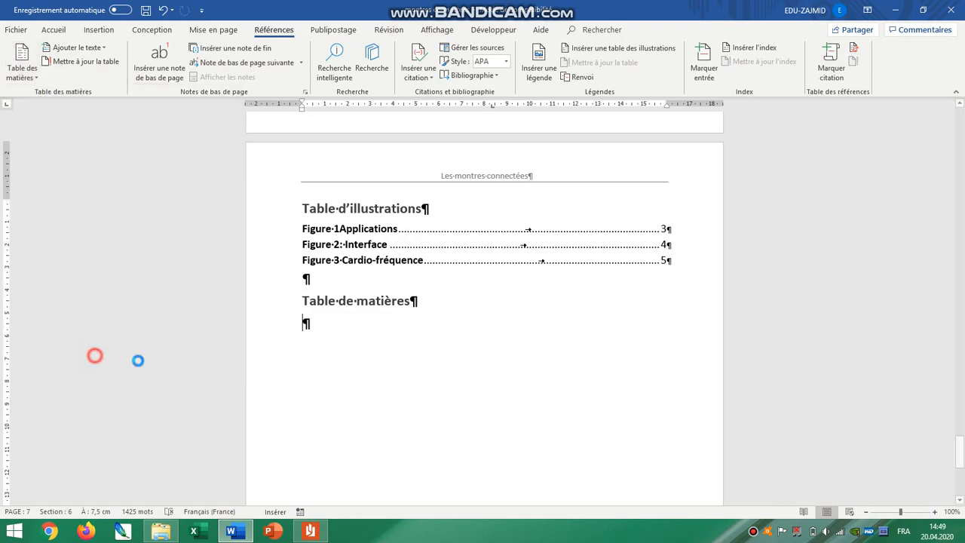
click(309, 531)
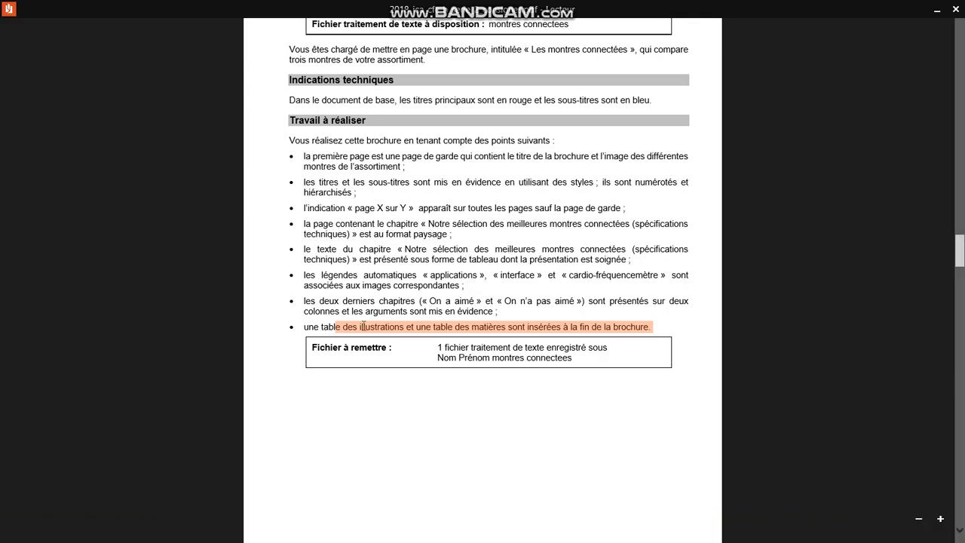
key(alt+Tab)
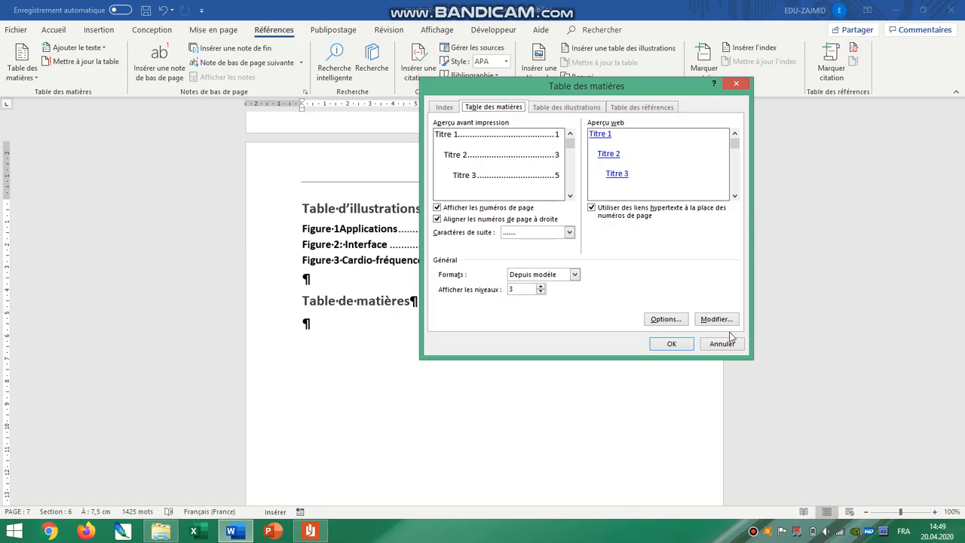
click(712, 319)
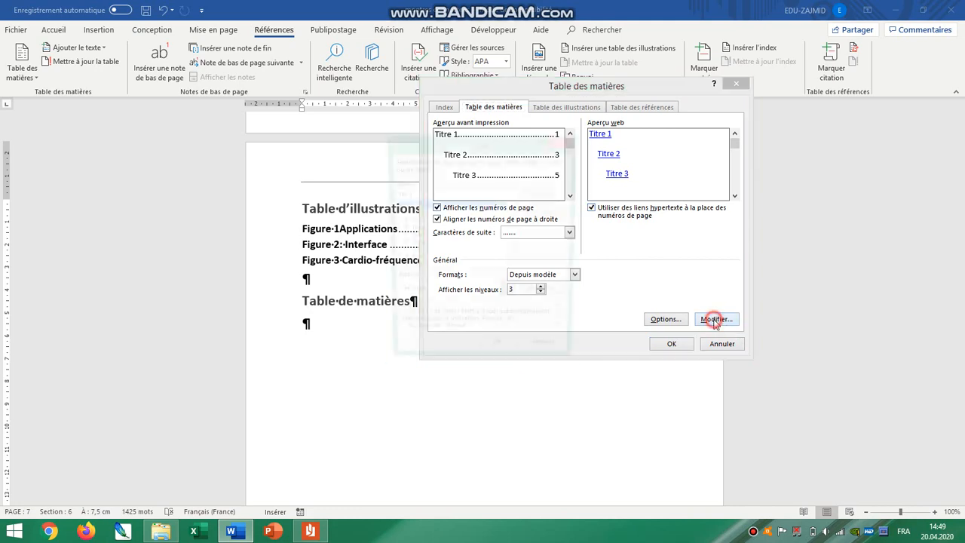
click(548, 294)
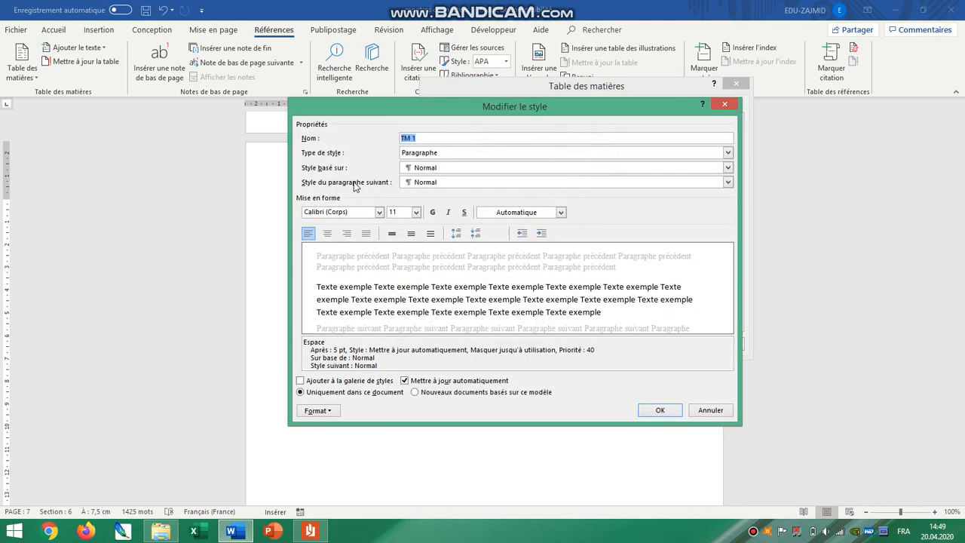
click(403, 211)
text(14)
click(654, 411)
click(499, 356)
click(671, 343)
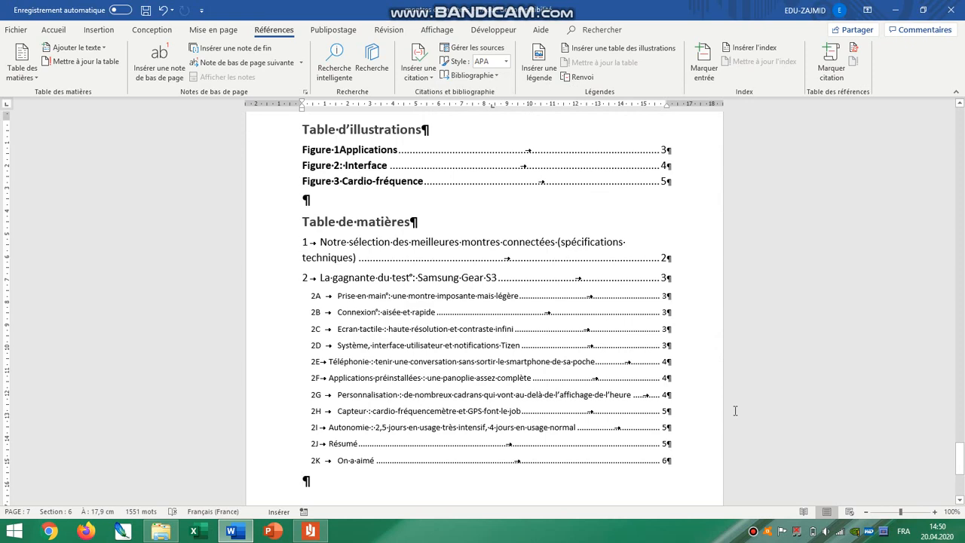
- Copy the required file name "Nom Prénom montres connectees" from the assignment PDF and return to the Word brochure
click(323, 537)
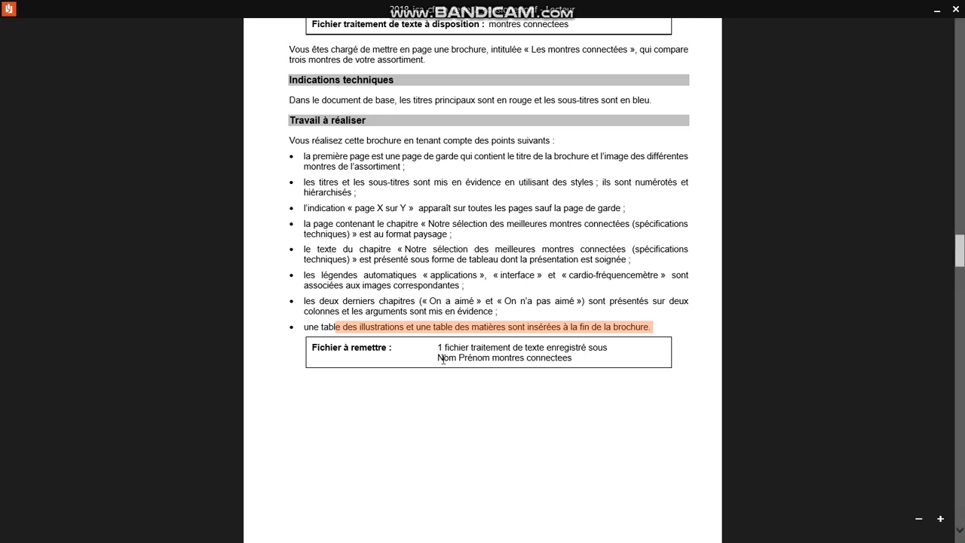
drag(440, 359, 547, 364)
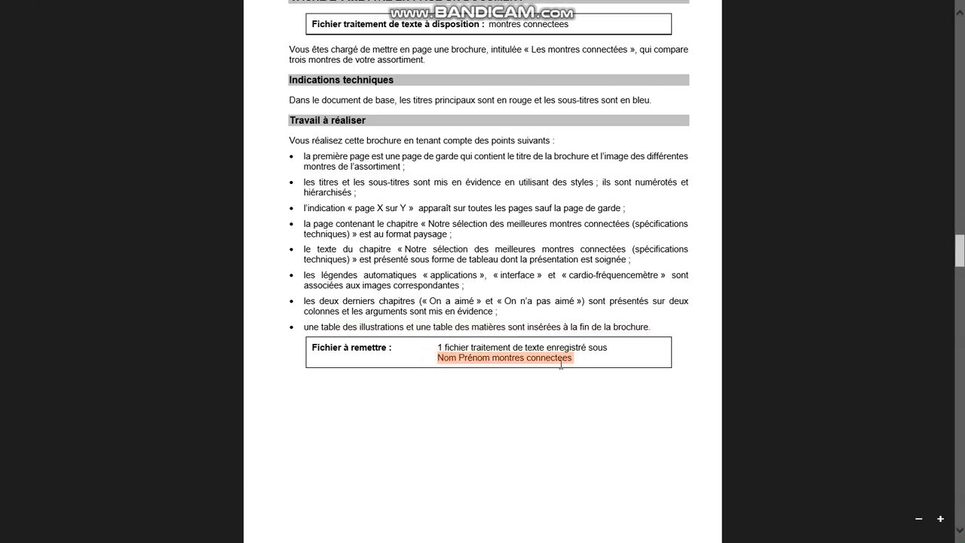
key(ctrl+c)
key(alt+Tab)
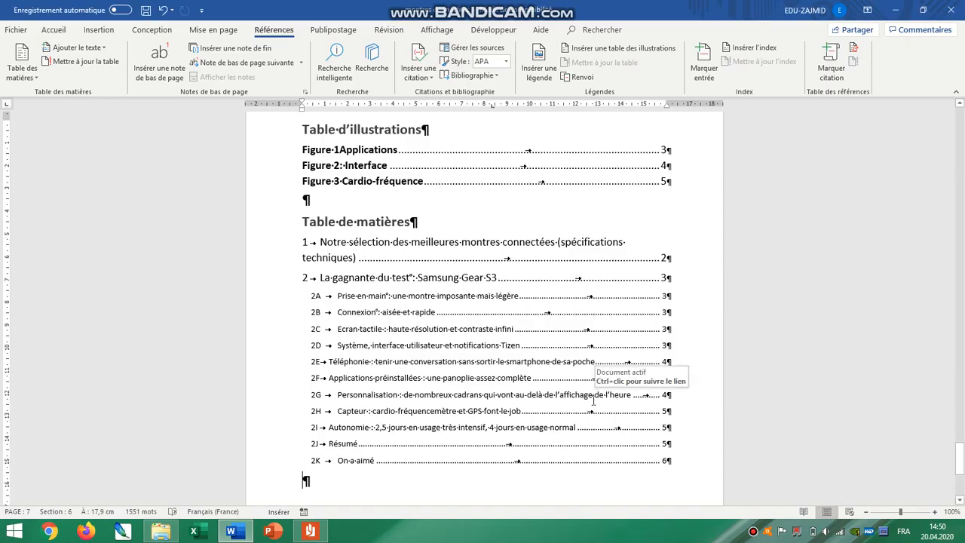